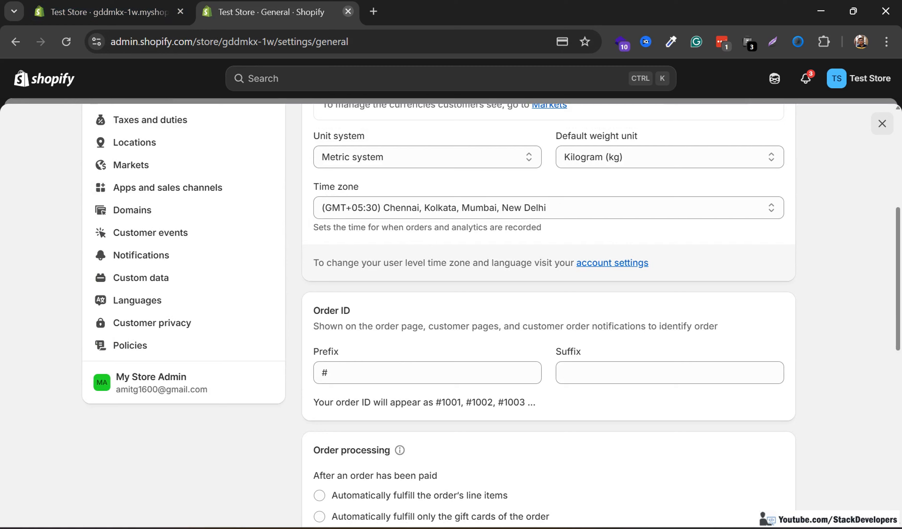
Return to the store's admin home from the trial-ended page and open the Online Store themes
{"action": "left_click", "coordinate": [348, 11]}
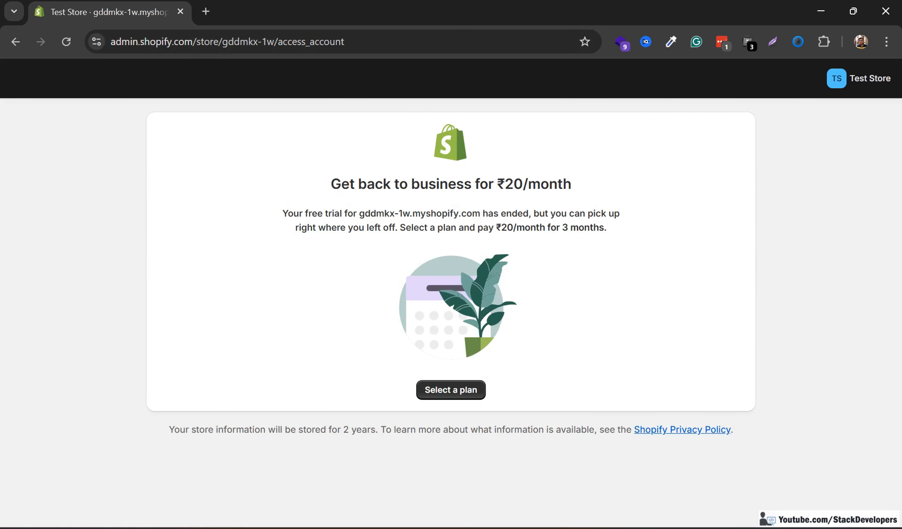
{"action": "left_click_drag", "start_coordinate": [344, 41], "coordinate": [196, 42]}
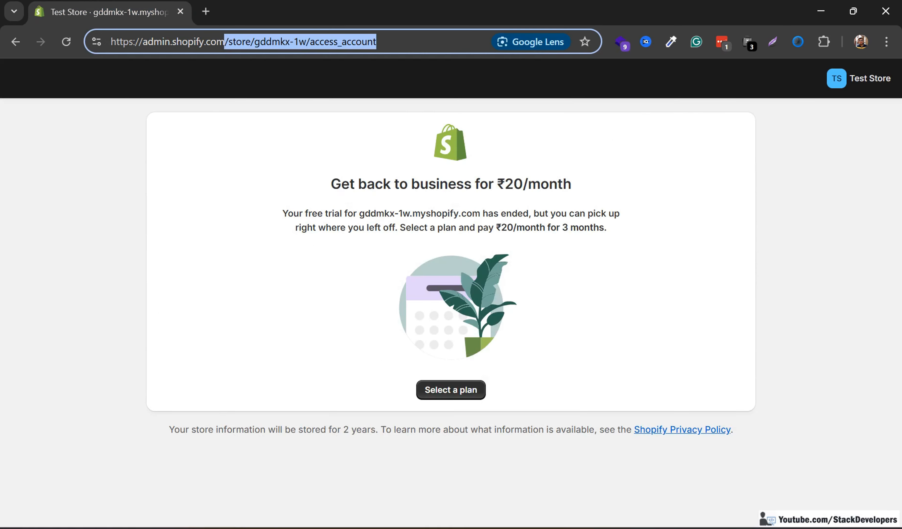
{"action": "key", "text": "BackSpace"}
{"action": "key", "text": "Return"}
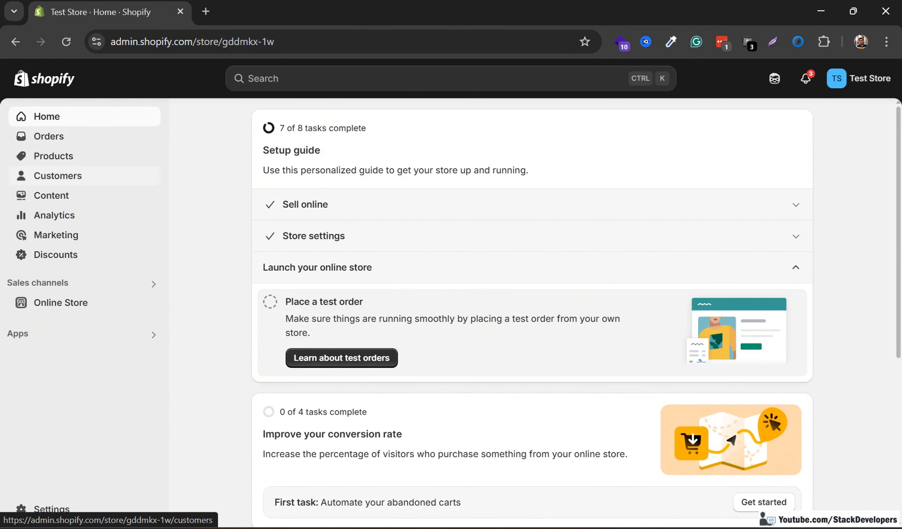
{"action": "left_click", "coordinate": [61, 303]}
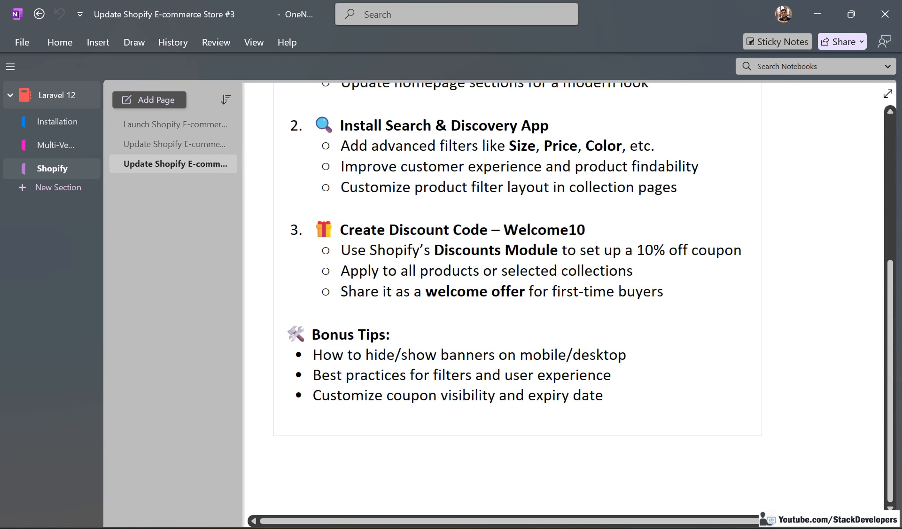
{"action": "scroll", "coordinate": [509, 291], "scroll_direction": "up", "scroll_amount": 7}
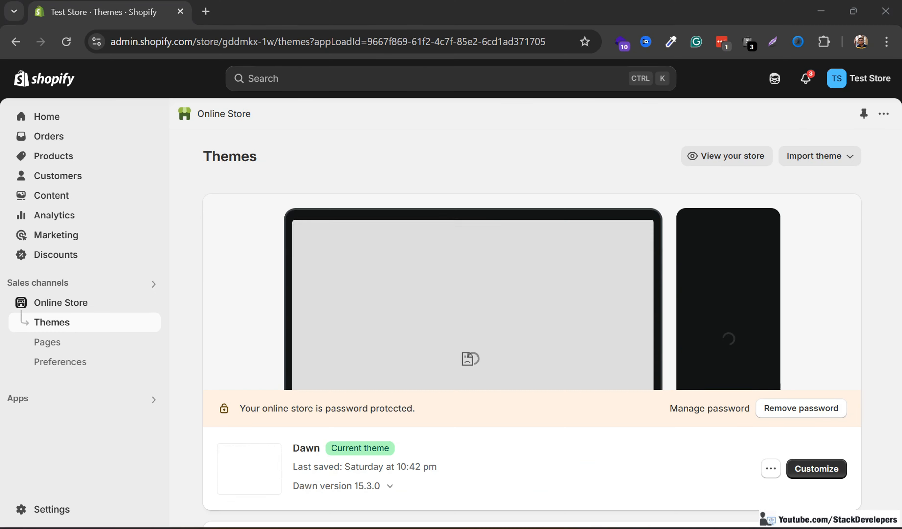
{"action": "scroll", "coordinate": [532, 309], "scroll_direction": "down", "scroll_amount": 4}
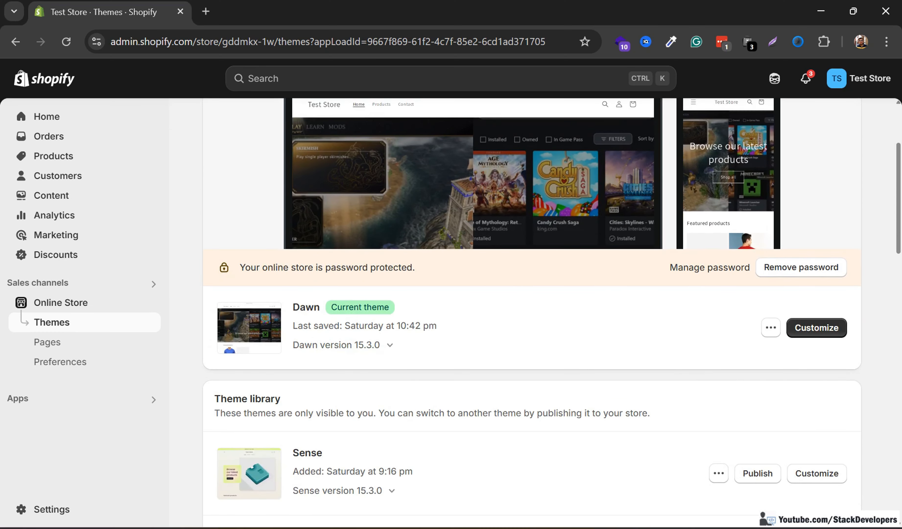
{"action": "left_click", "coordinate": [816, 328]}
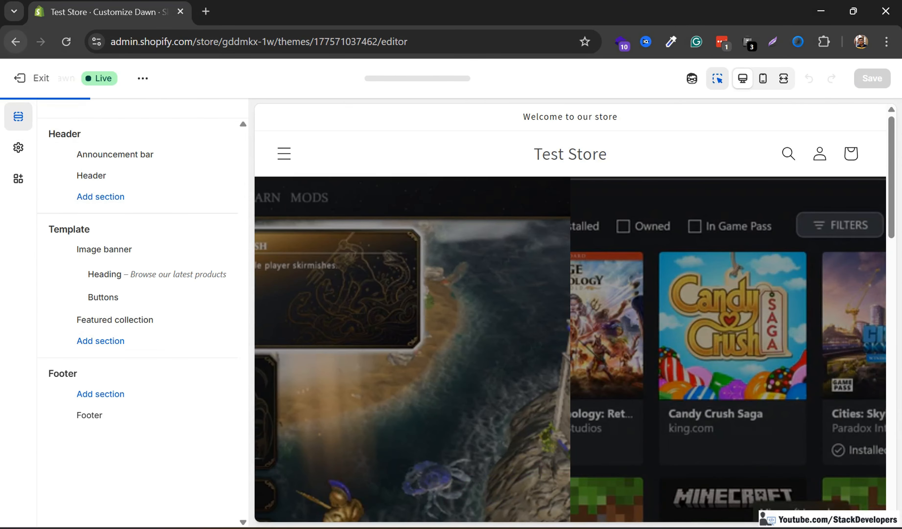
{"action": "left_click", "coordinate": [15, 41]}
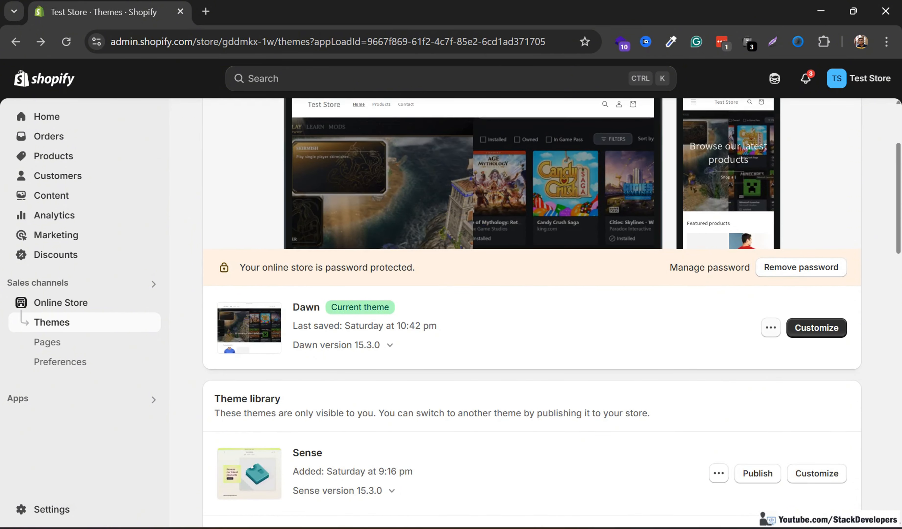
Add the free Refresh theme by Shopify from the popular free themes to the theme library
{"action": "scroll", "coordinate": [552, 312], "scroll_direction": "down", "scroll_amount": 8}
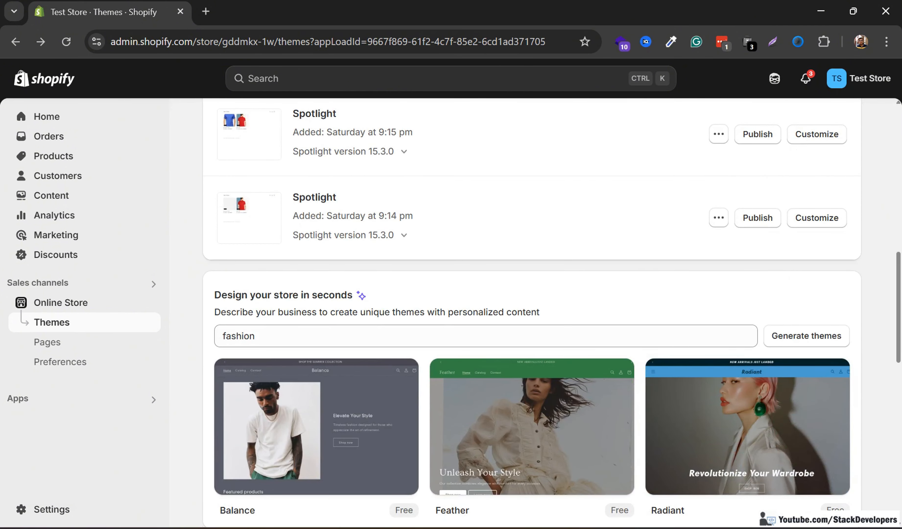
{"action": "scroll", "coordinate": [748, 291], "scroll_direction": "down", "scroll_amount": 5}
{"action": "scroll", "coordinate": [552, 313], "scroll_direction": "down", "scroll_amount": 4}
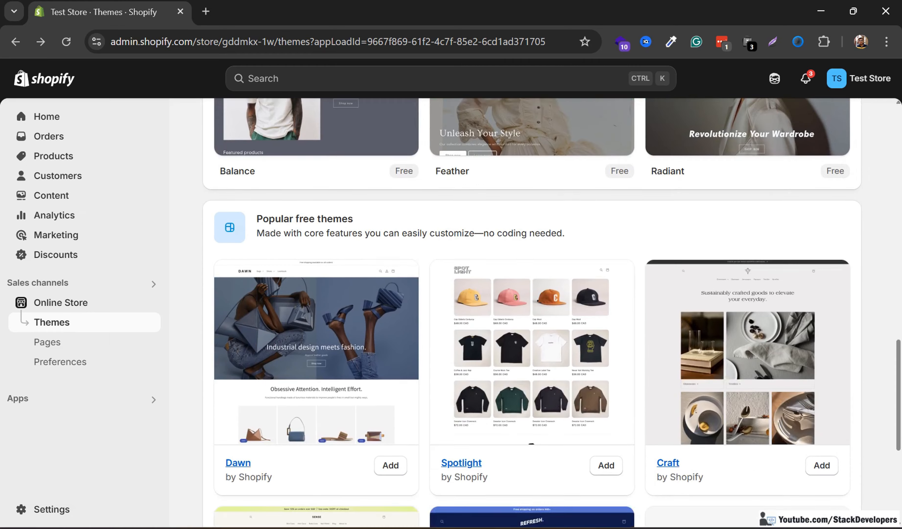
{"action": "scroll", "coordinate": [533, 312], "scroll_direction": "down", "scroll_amount": 2}
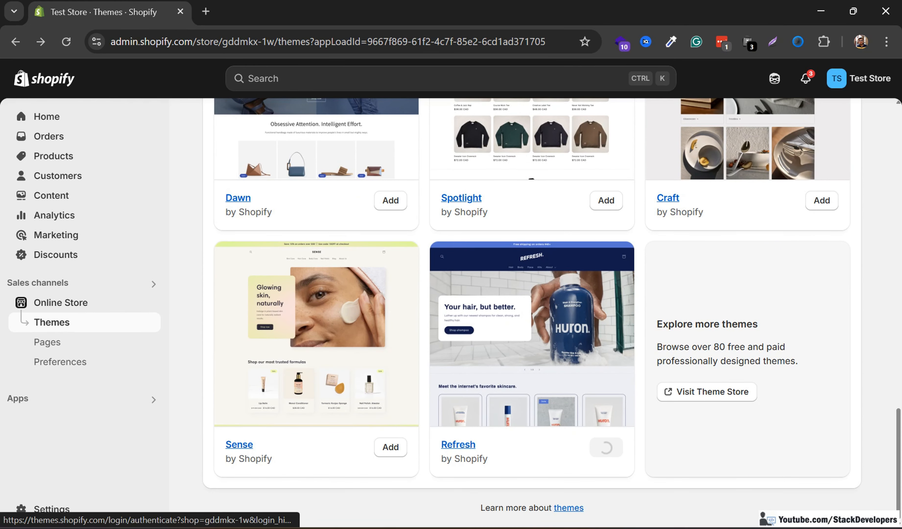
{"action": "left_click", "coordinate": [605, 447]}
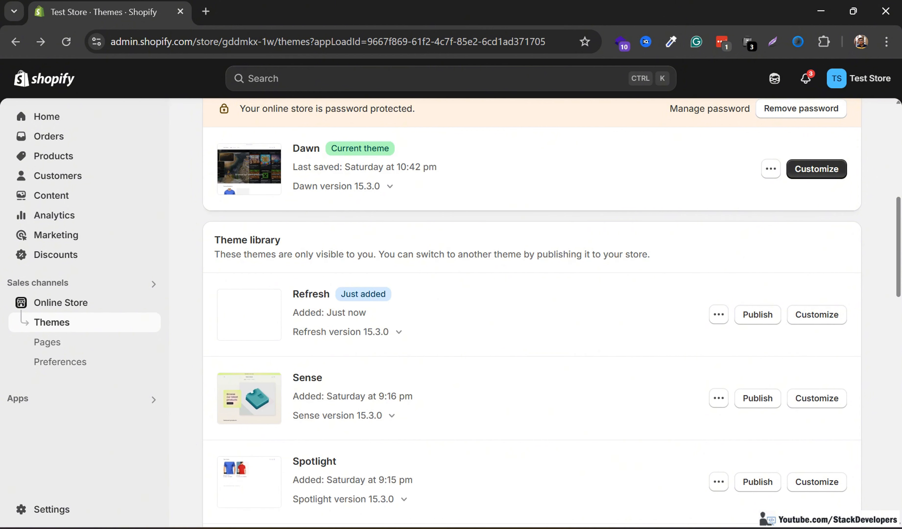
Publish the Refresh theme in place of the current Dawn theme
{"action": "left_click", "coordinate": [758, 314]}
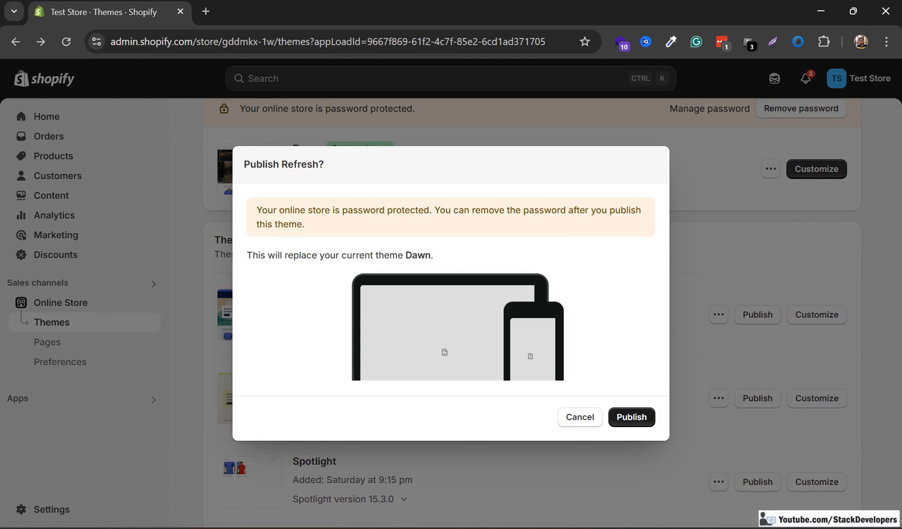
{"action": "left_click", "coordinate": [632, 416]}
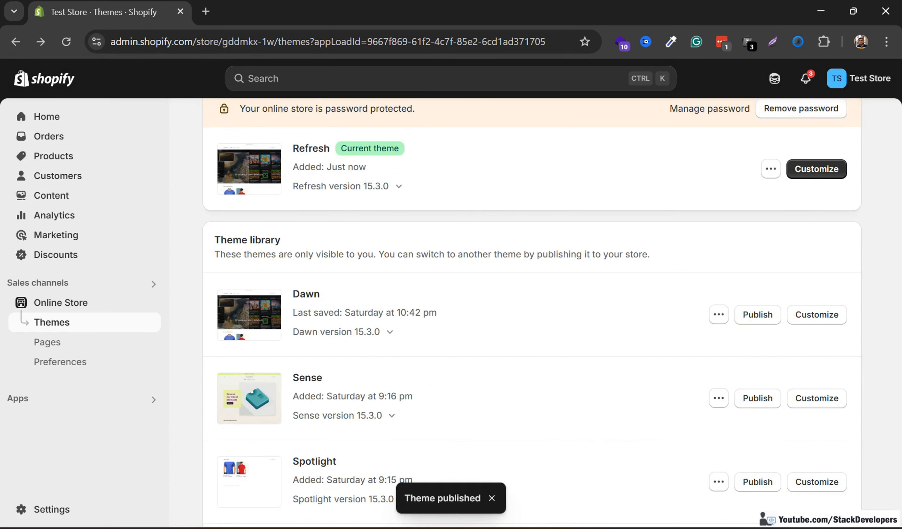
{"action": "scroll", "coordinate": [532, 313], "scroll_direction": "up", "scroll_amount": 3}
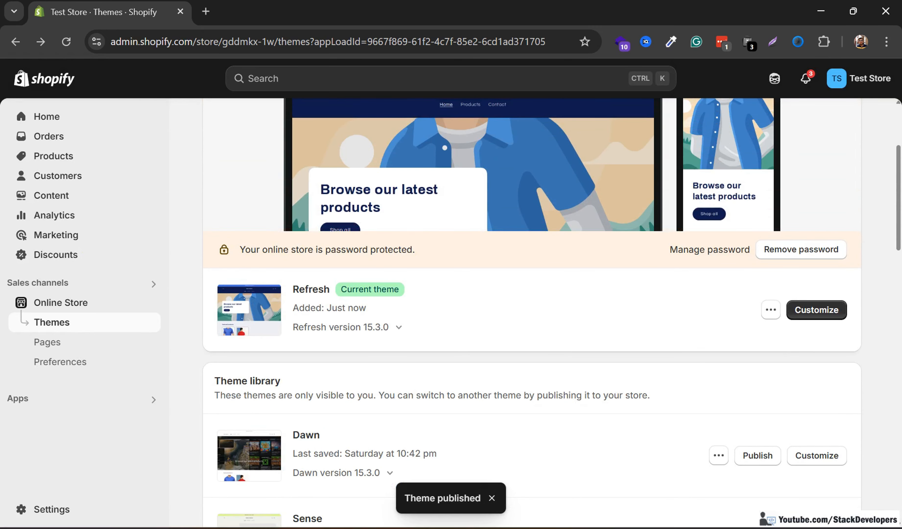
View the live online store and examine the home page's header, banner and featured products in the Refresh theme
{"action": "mouse_move", "coordinate": [151, 303]}
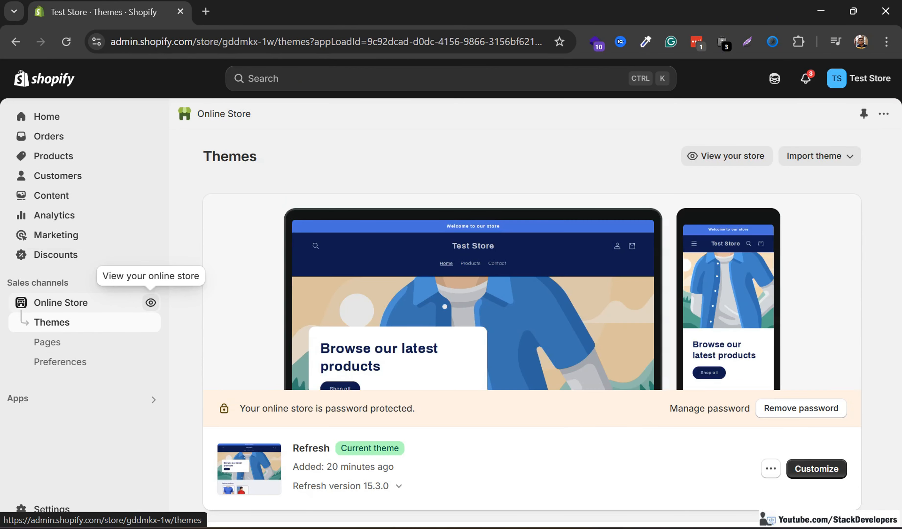
{"action": "left_click", "coordinate": [151, 303]}
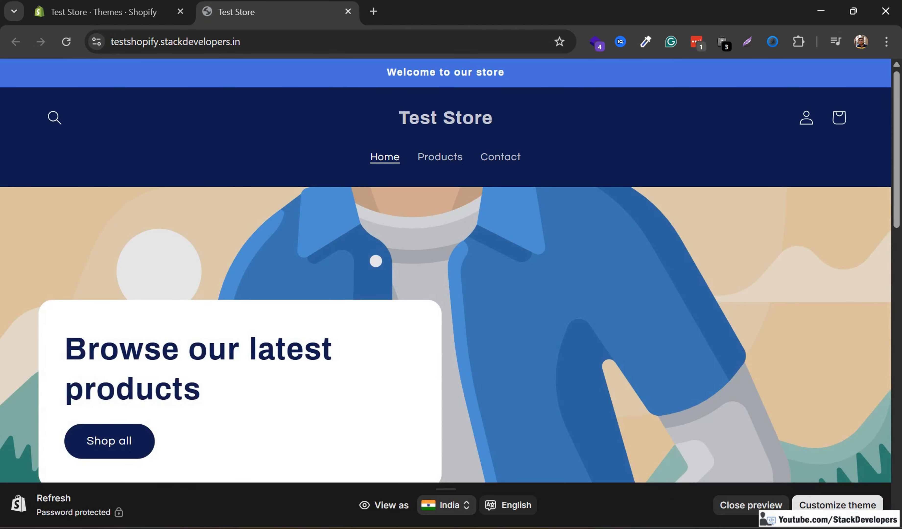
{"action": "scroll", "coordinate": [446, 270], "scroll_direction": "down", "scroll_amount": 10}
{"action": "scroll", "coordinate": [446, 270], "scroll_direction": "up", "scroll_amount": 3}
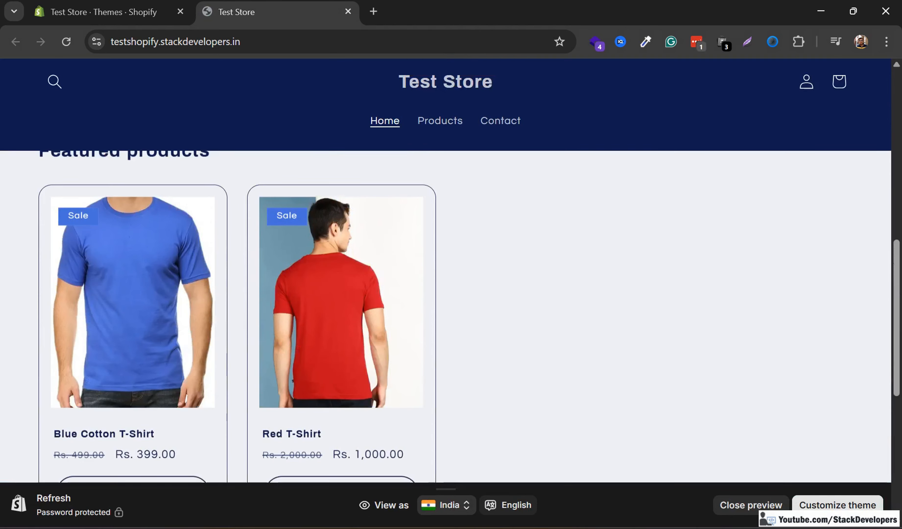
{"action": "scroll", "coordinate": [446, 271], "scroll_direction": "down", "scroll_amount": 3}
{"action": "scroll", "coordinate": [446, 271], "scroll_direction": "up", "scroll_amount": 10}
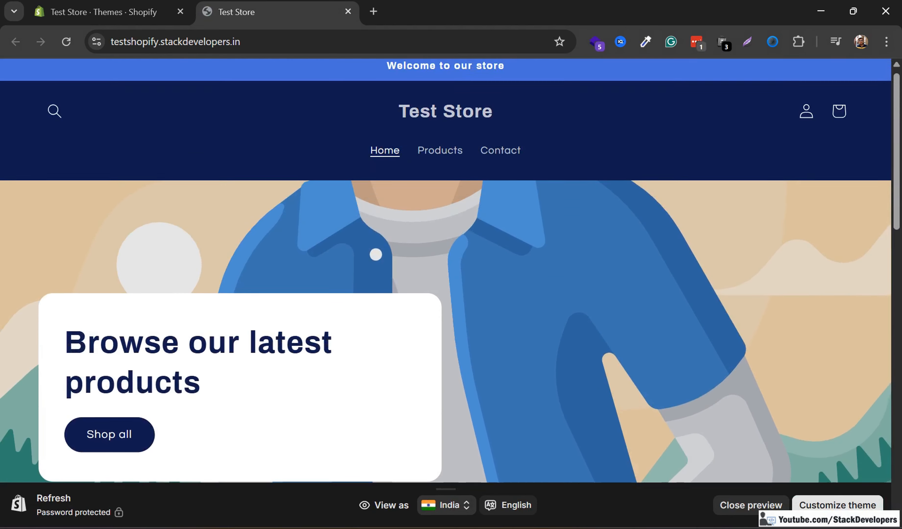
{"action": "scroll", "coordinate": [446, 271], "scroll_direction": "down", "scroll_amount": 4}
{"action": "scroll", "coordinate": [446, 270], "scroll_direction": "up", "scroll_amount": 2}
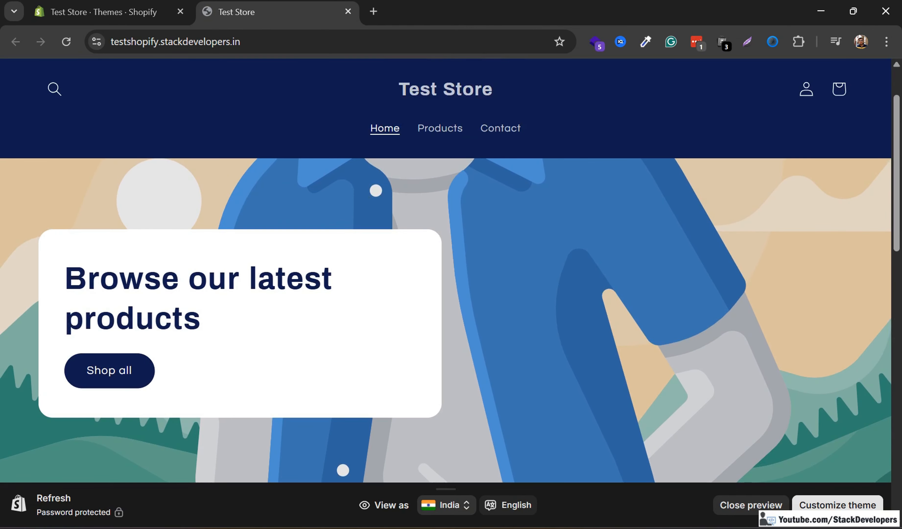
{"action": "scroll", "coordinate": [446, 270], "scroll_direction": "down", "scroll_amount": 4}
{"action": "scroll", "coordinate": [446, 271], "scroll_direction": "up", "scroll_amount": 4}
Return to the store admin and open the Refresh theme for customization, showing the Header section's settings
{"action": "left_click", "coordinate": [104, 12]}
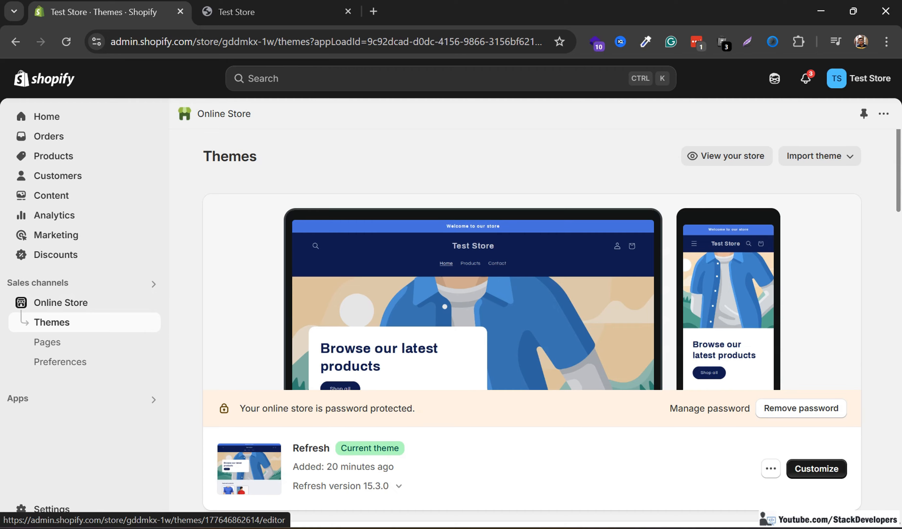
{"action": "left_click", "coordinate": [817, 469]}
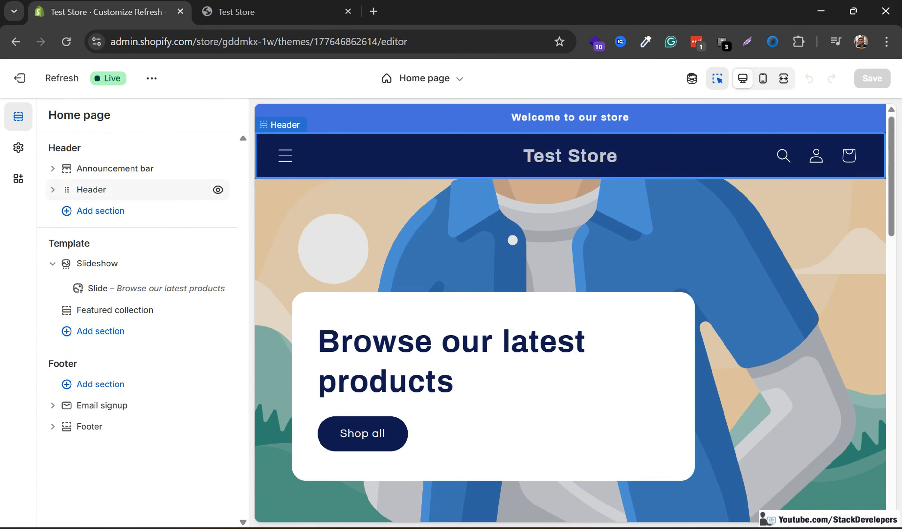
{"action": "left_click", "coordinate": [108, 190]}
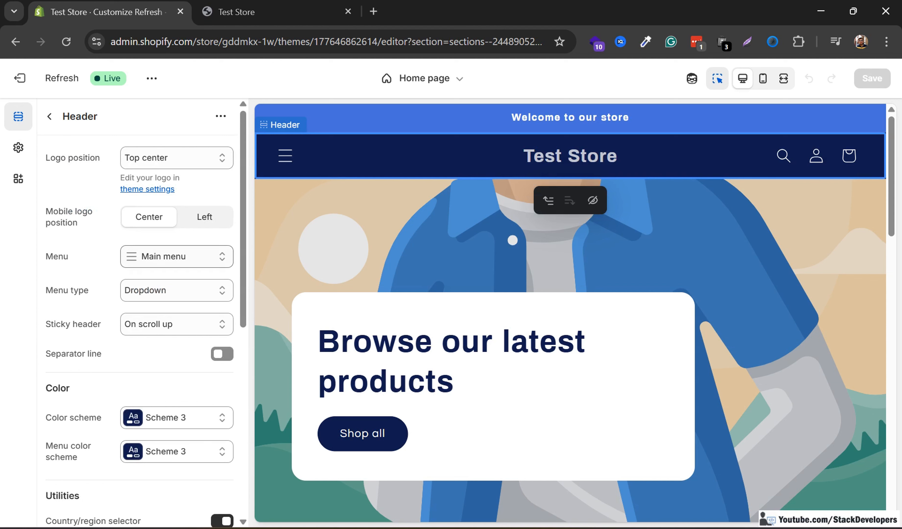
Set the home page slideshow slide's image to the existing PNG screenshot of the PC games library
{"action": "left_click", "coordinate": [450, 327]}
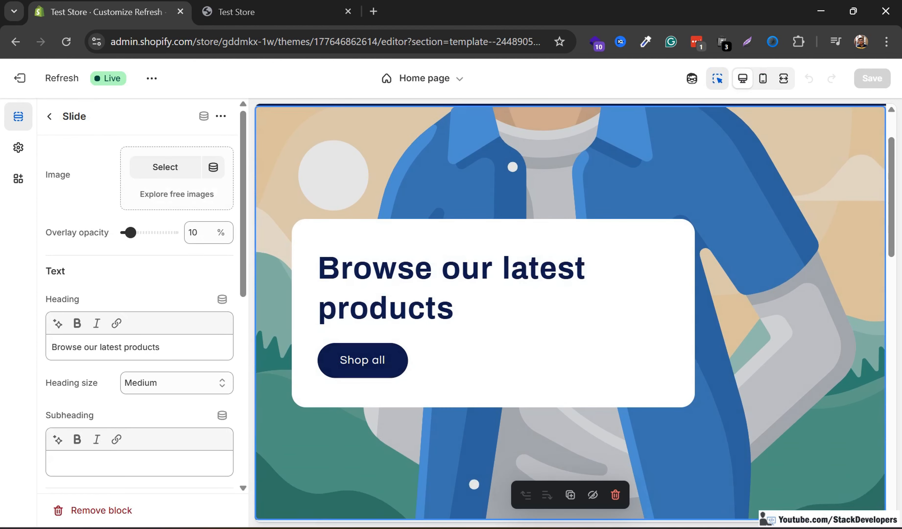
{"action": "scroll", "coordinate": [176, 242], "scroll_direction": "down", "scroll_amount": 1}
{"action": "scroll", "coordinate": [177, 242], "scroll_direction": "up", "scroll_amount": 1}
{"action": "scroll", "coordinate": [177, 242], "scroll_direction": "down", "scroll_amount": 4}
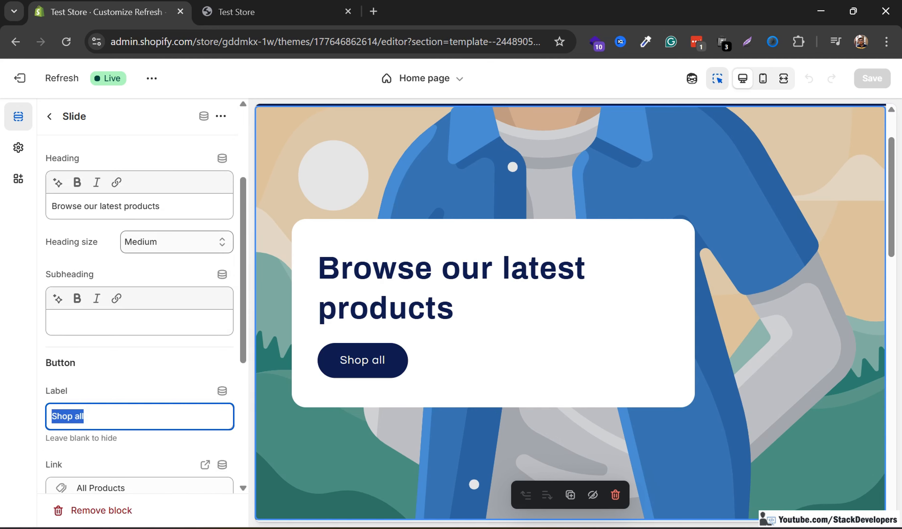
{"action": "scroll", "coordinate": [140, 312], "scroll_direction": "down", "scroll_amount": 3}
{"action": "scroll", "coordinate": [140, 313], "scroll_direction": "up", "scroll_amount": 10}
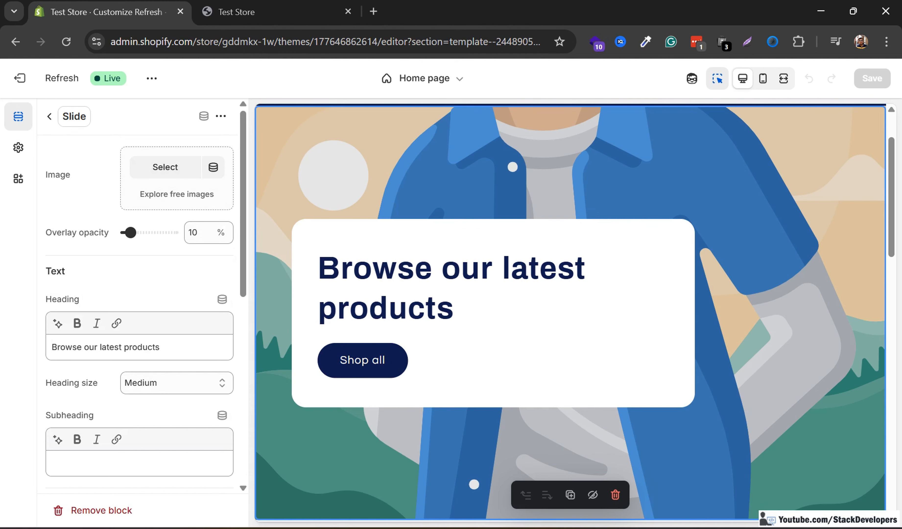
{"action": "left_click", "coordinate": [165, 166]}
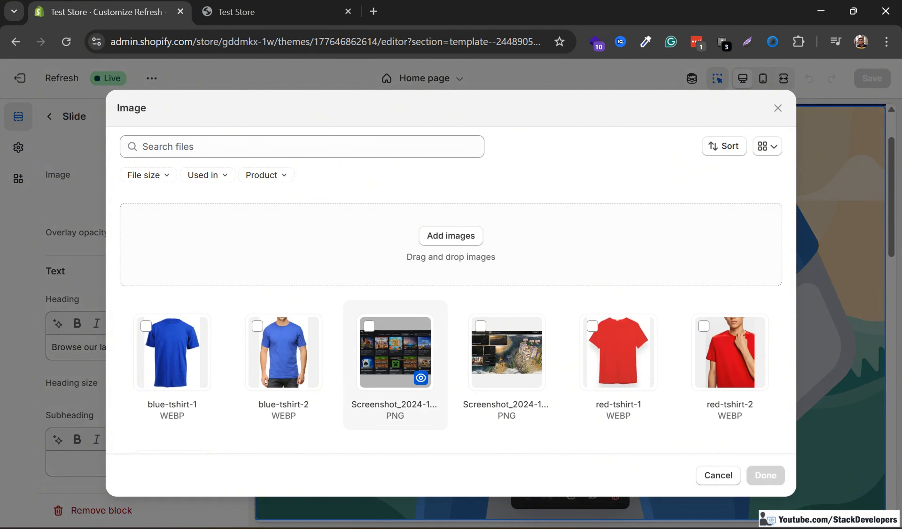
{"action": "left_click", "coordinate": [369, 326]}
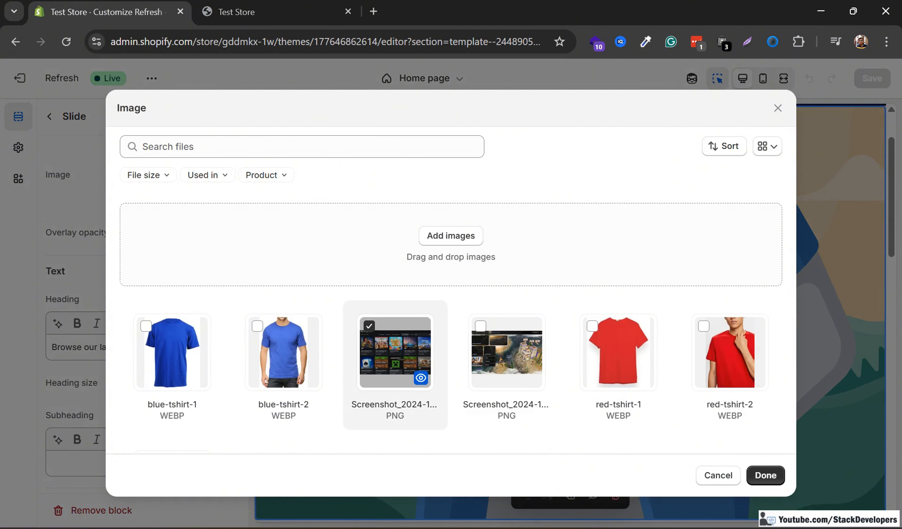
{"action": "left_click", "coordinate": [766, 475]}
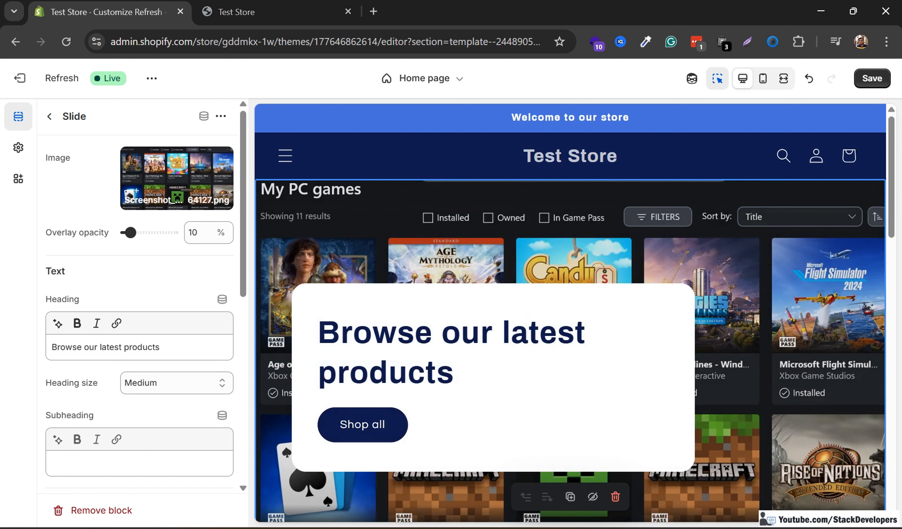
Replace the slide's heading text with "New Collection"
{"action": "triple_click", "coordinate": [142, 347]}
{"action": "left_click", "coordinate": [142, 347]}
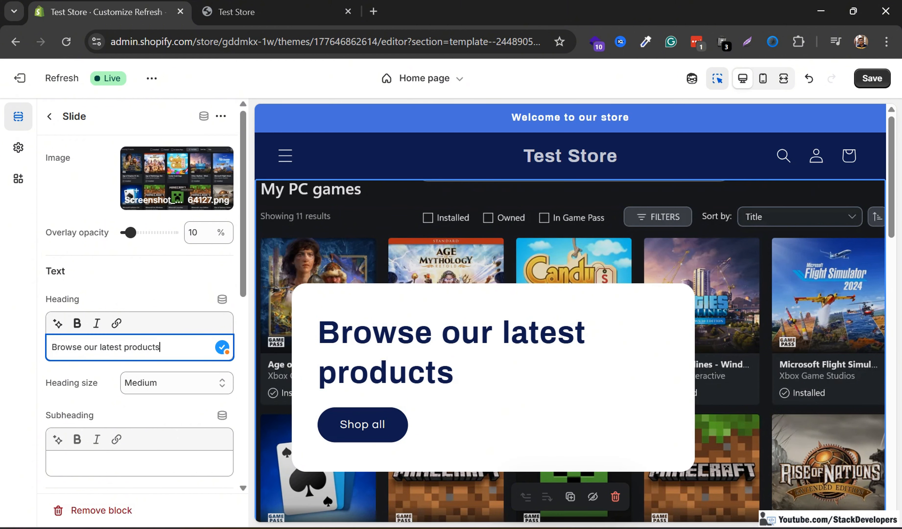
{"action": "left_click_drag", "start_coordinate": [159, 347], "coordinate": [51, 347]}
{"action": "key", "text": "Caps_Lock"}
{"action": "type", "text": "N"}
{"action": "key", "text": "Caps_Lock"}
{"action": "type", "text": "e"}
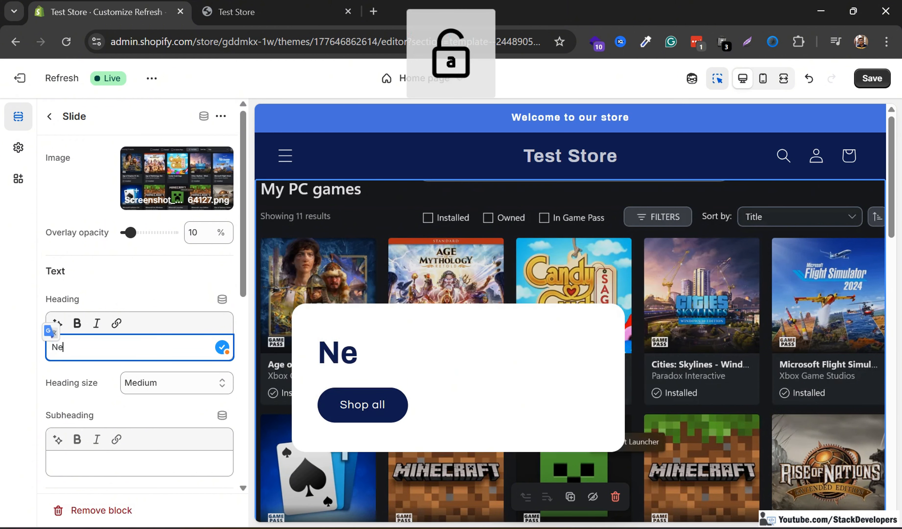
{"action": "type", "text": "w"}
{"action": "key", "text": "Caps_Lock"}
{"action": "type", "text": "C"}
{"action": "key", "text": "Caps_Lock"}
{"action": "type", "text": "ollection"}
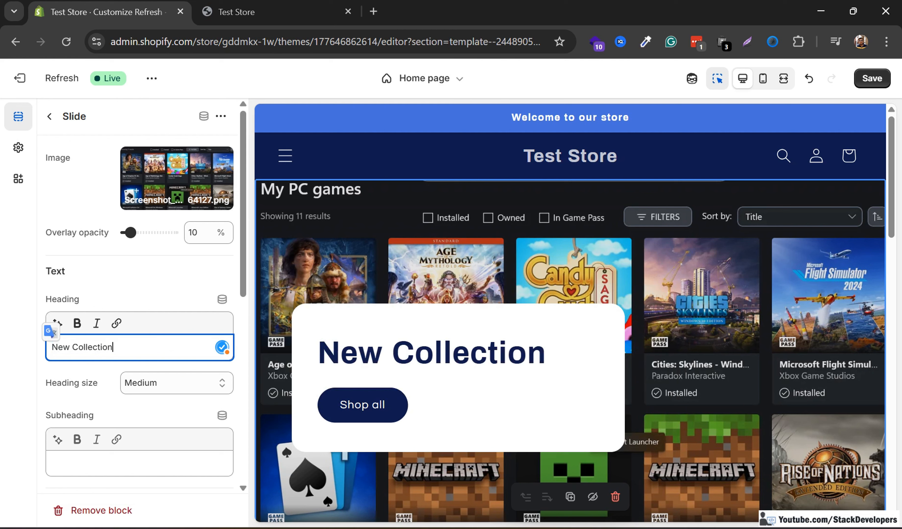
{"action": "scroll", "coordinate": [139, 313], "scroll_direction": "down", "scroll_amount": 5}
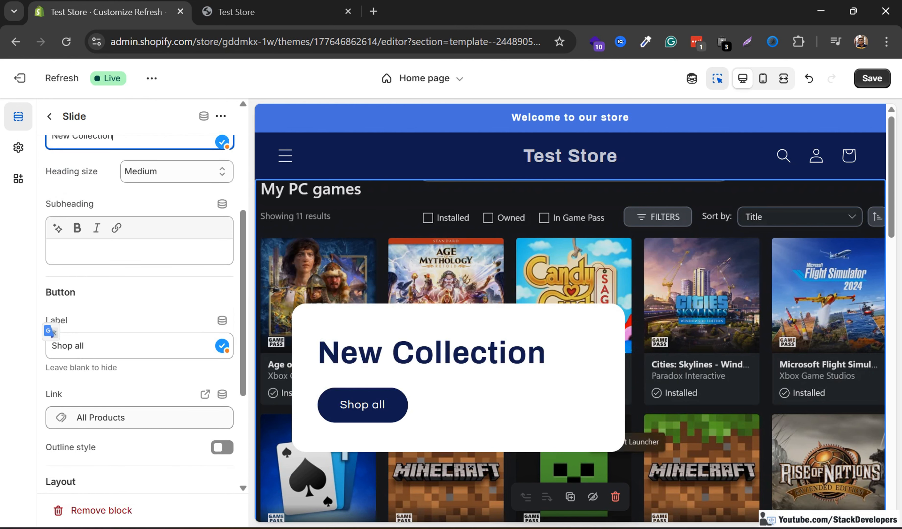
{"action": "scroll", "coordinate": [116, 255], "scroll_direction": "up", "scroll_amount": 4}
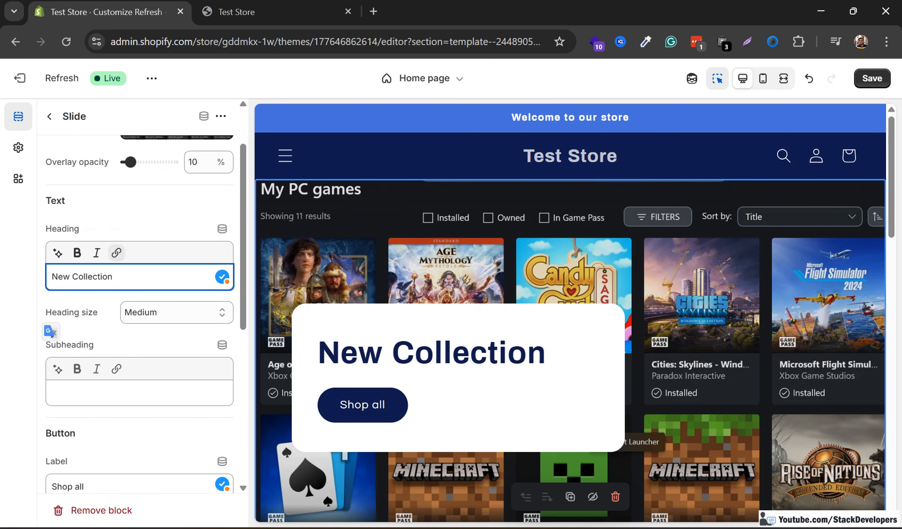
{"action": "left_click", "coordinate": [116, 253]}
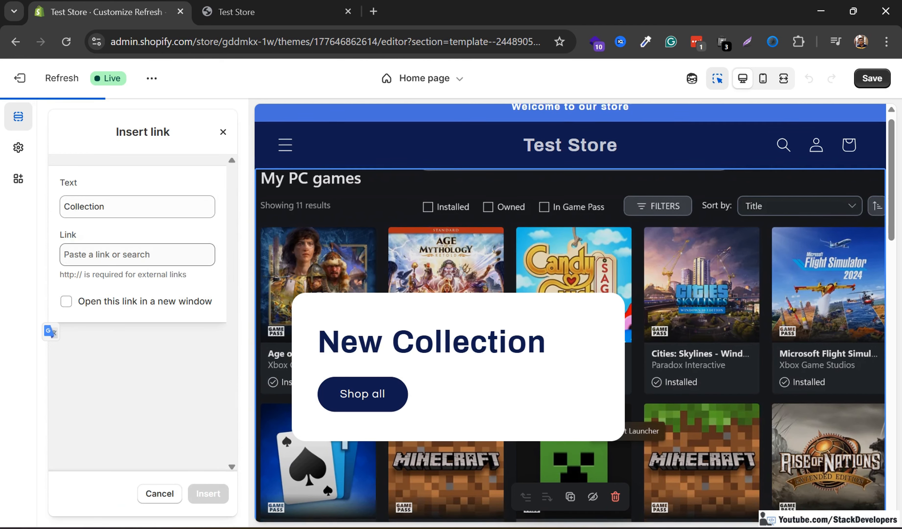
{"action": "left_click", "coordinate": [224, 132]}
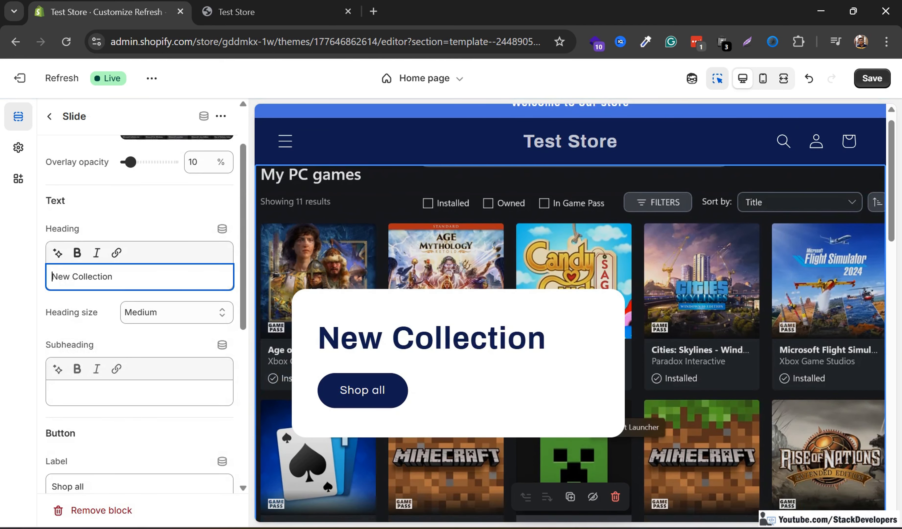
Clear the slide's heading text and turn off its container
{"action": "key", "text": "ctrl+a"}
{"action": "key", "text": "BackSpace"}
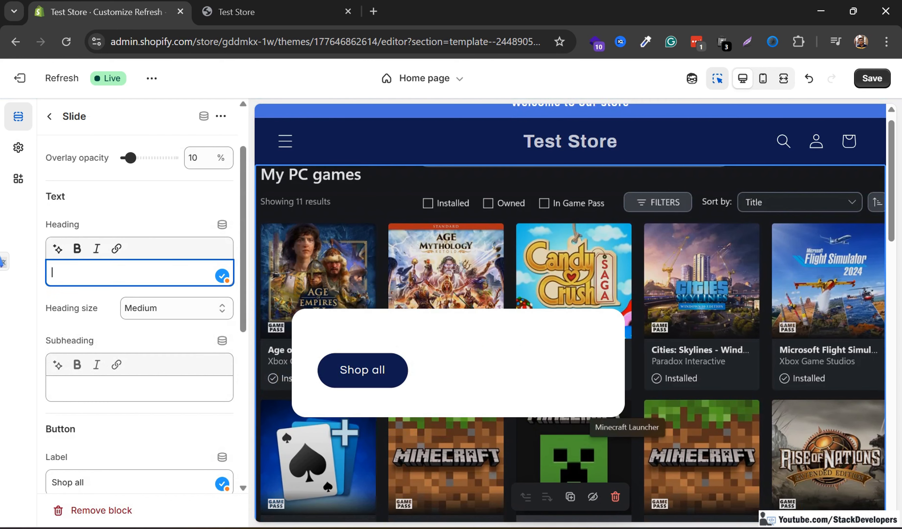
{"action": "scroll", "coordinate": [139, 291], "scroll_direction": "down", "scroll_amount": 4}
{"action": "scroll", "coordinate": [140, 313], "scroll_direction": "down", "scroll_amount": 2}
{"action": "scroll", "coordinate": [140, 312], "scroll_direction": "down", "scroll_amount": 2}
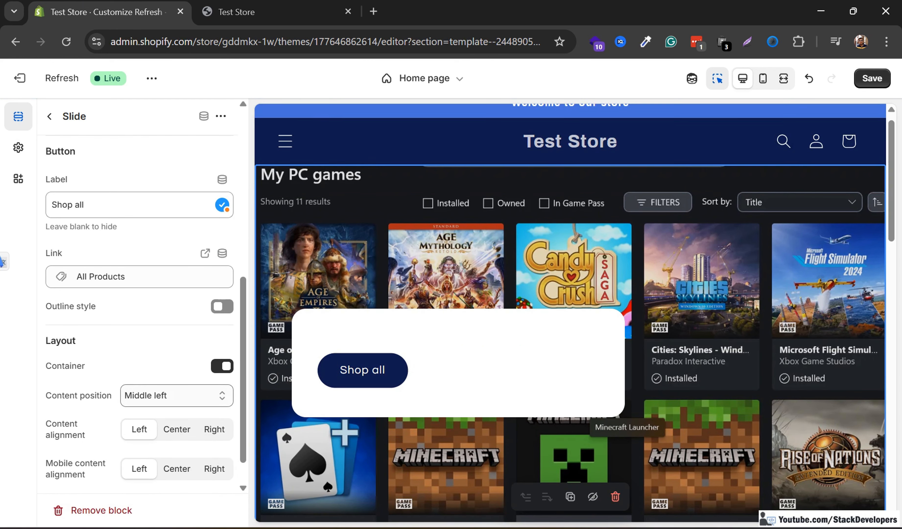
{"action": "left_click", "coordinate": [222, 365]}
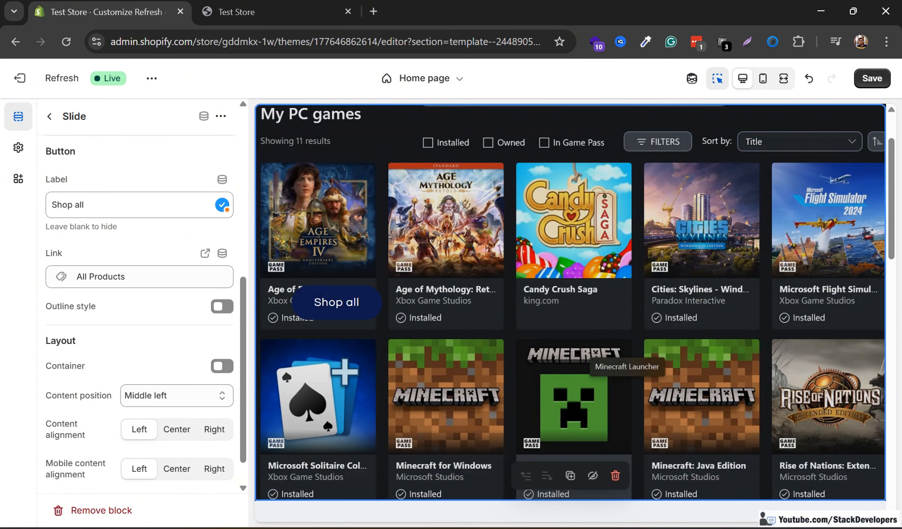
Clear the slide's "Shop all" button label and save the theme changes
{"action": "scroll", "coordinate": [140, 312], "scroll_direction": "down", "scroll_amount": 1}
{"action": "scroll", "coordinate": [218, 396], "scroll_direction": "up", "scroll_amount": 9}
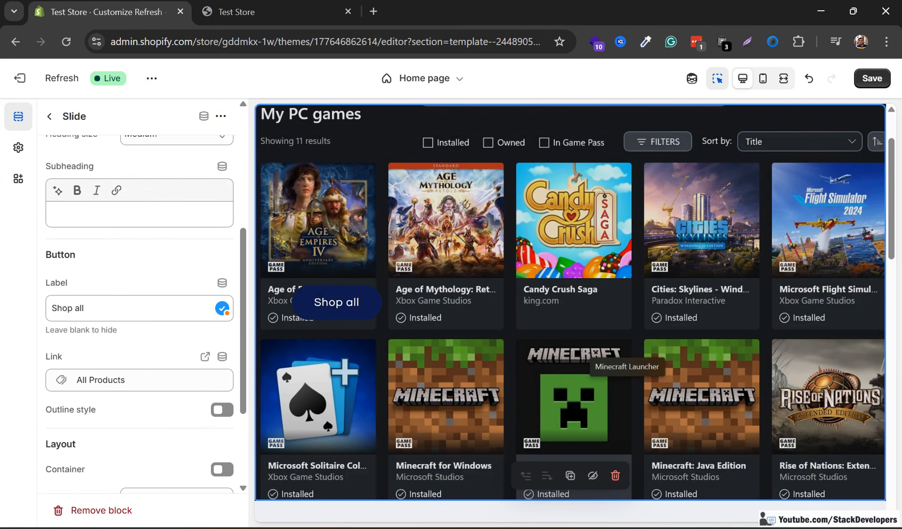
{"action": "scroll", "coordinate": [218, 396], "scroll_direction": "down", "scroll_amount": 4}
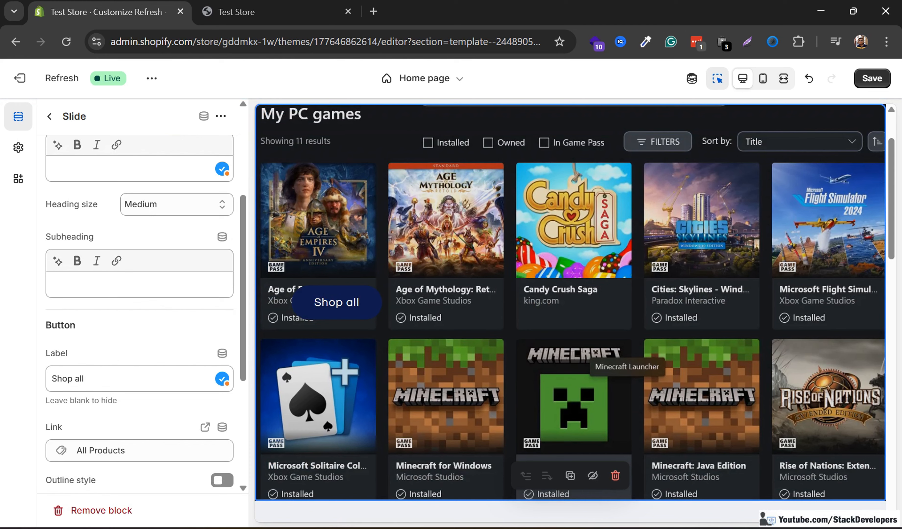
{"action": "left_click_drag", "start_coordinate": [95, 379], "coordinate": [32, 379]}
{"action": "key", "text": "BackSpace"}
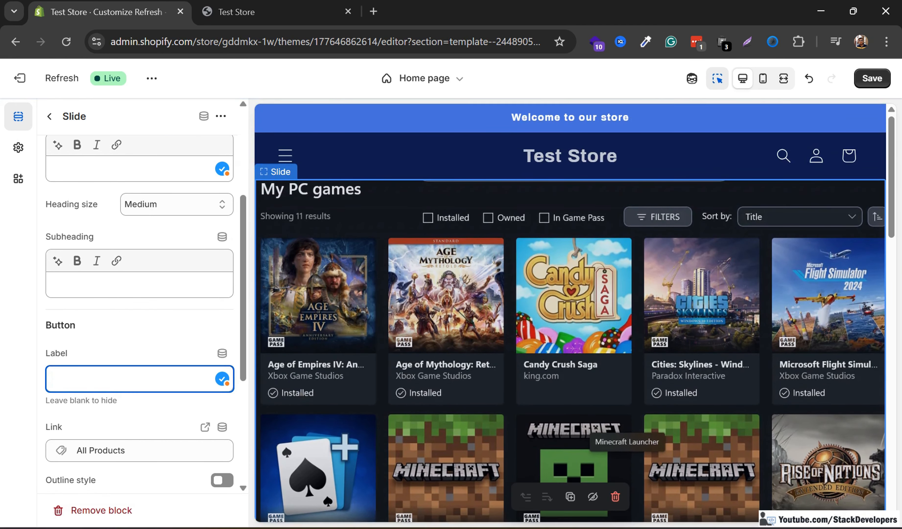
{"action": "scroll", "coordinate": [571, 313], "scroll_direction": "down", "scroll_amount": 4}
{"action": "scroll", "coordinate": [139, 313], "scroll_direction": "up", "scroll_amount": 3}
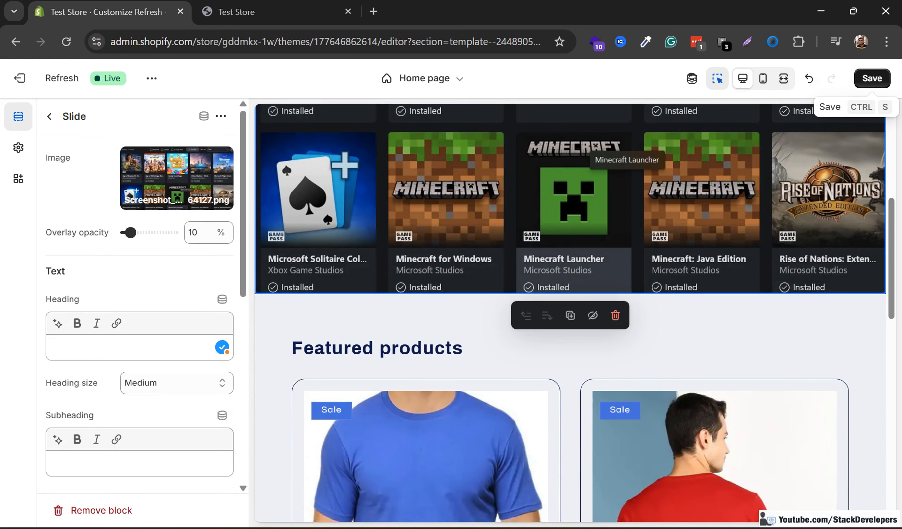
{"action": "left_click", "coordinate": [872, 78]}
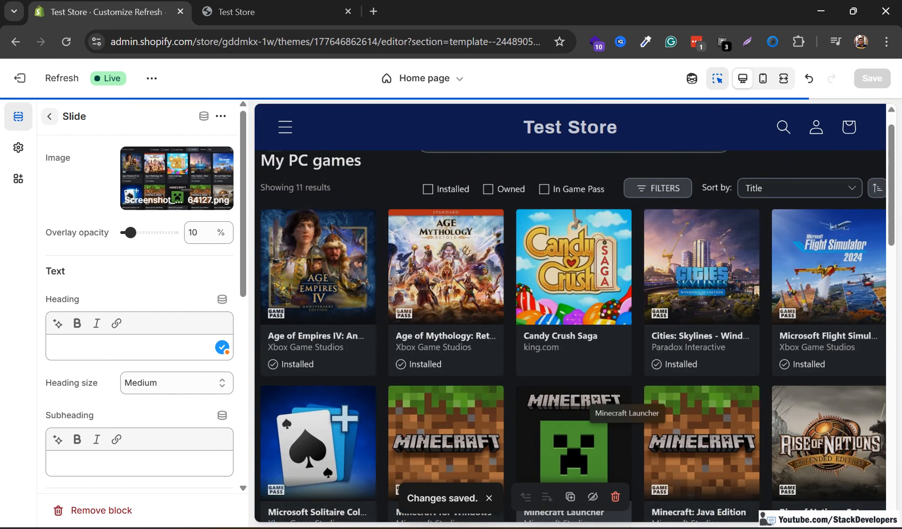
Return to the home page's section list and duplicate the slide in the slideshow
{"action": "left_click", "coordinate": [50, 116]}
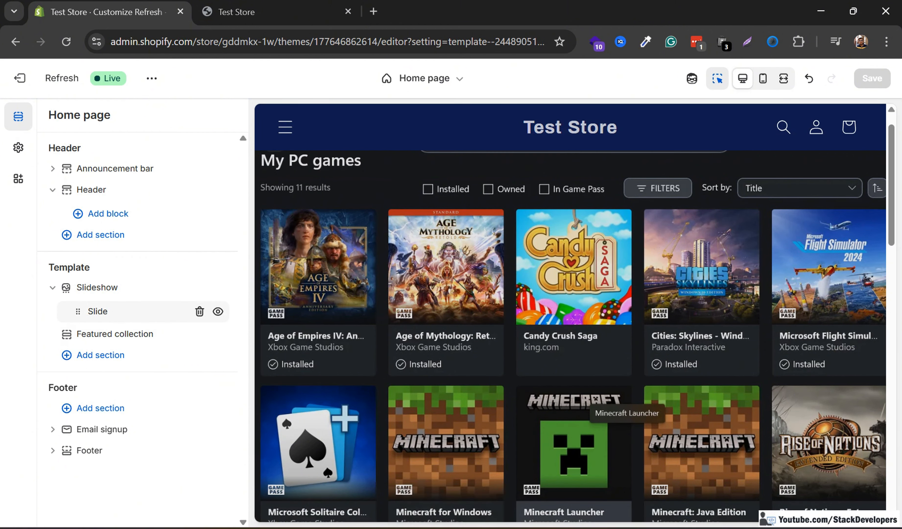
{"action": "right_click", "coordinate": [133, 311]}
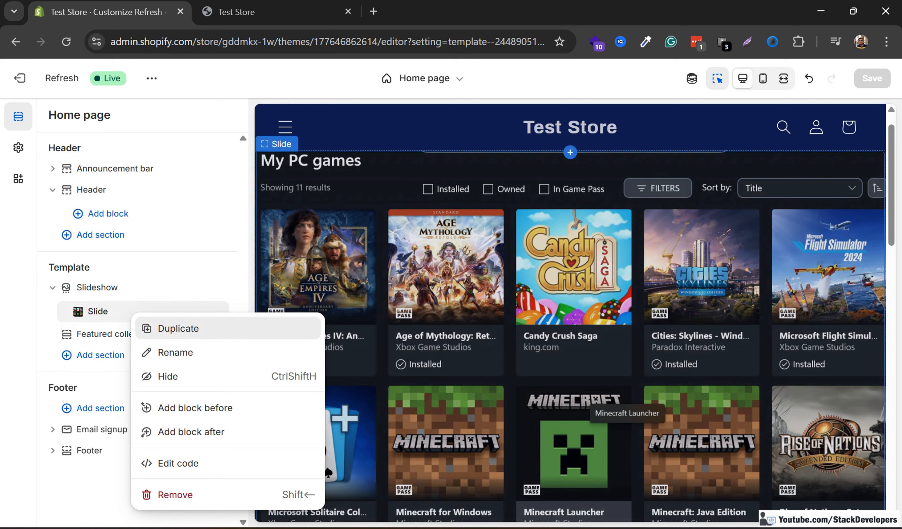
{"action": "left_click", "coordinate": [178, 329]}
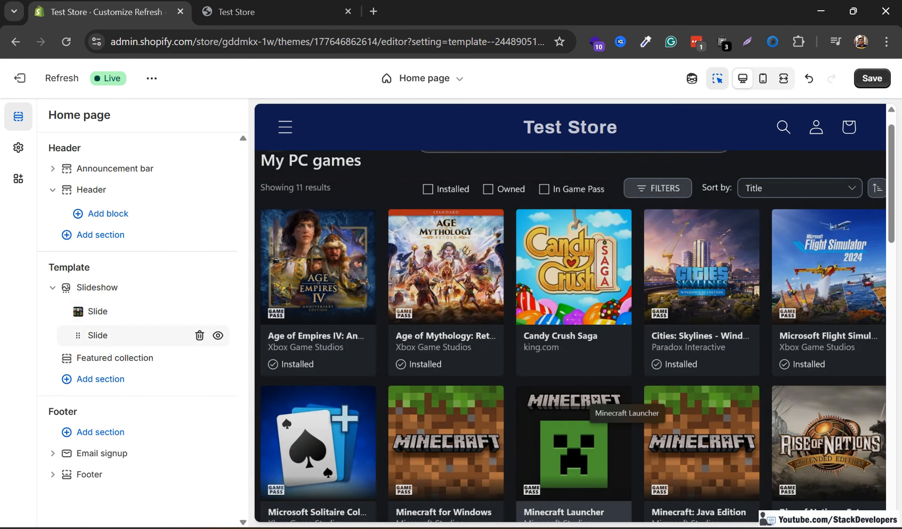
Set the duplicated slide's image to the library's PNG screenshot of the Age of Mythology game menu and save the theme
{"action": "left_click", "coordinate": [109, 335]}
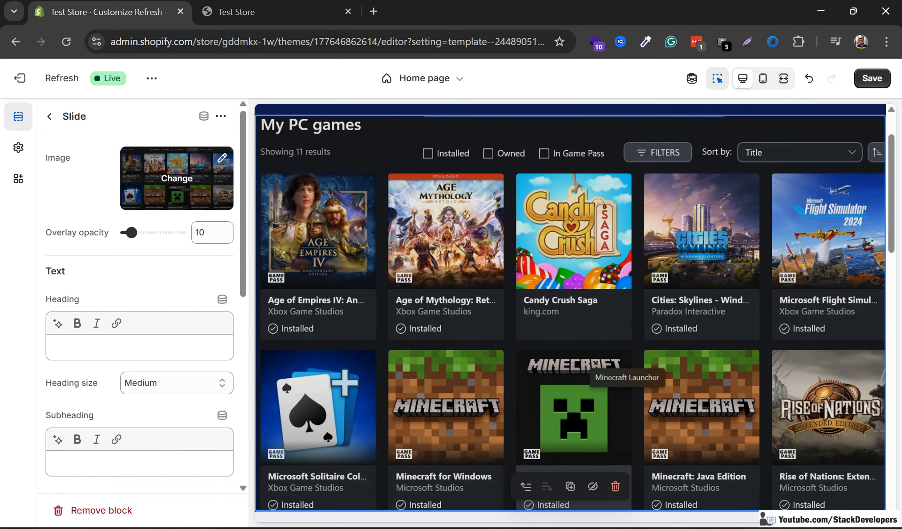
{"action": "left_click", "coordinate": [177, 178]}
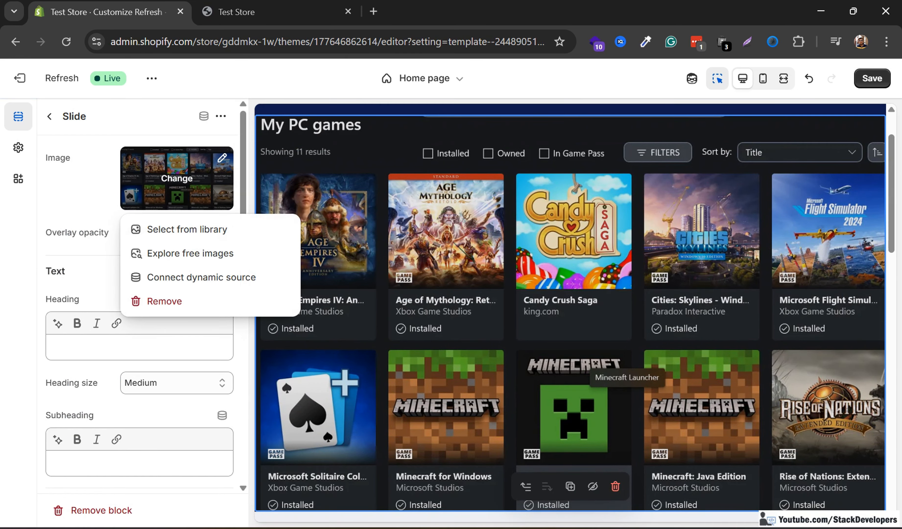
{"action": "left_click", "coordinate": [188, 229]}
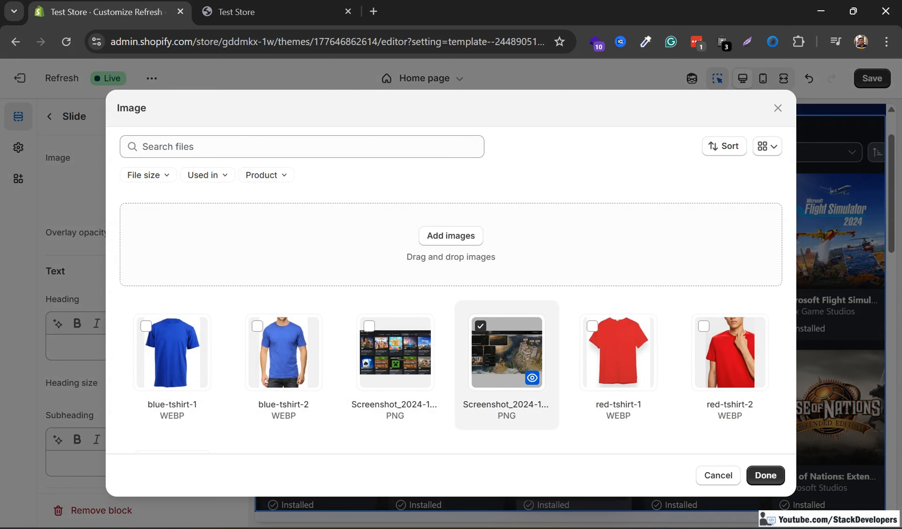
{"action": "left_click", "coordinate": [766, 475]}
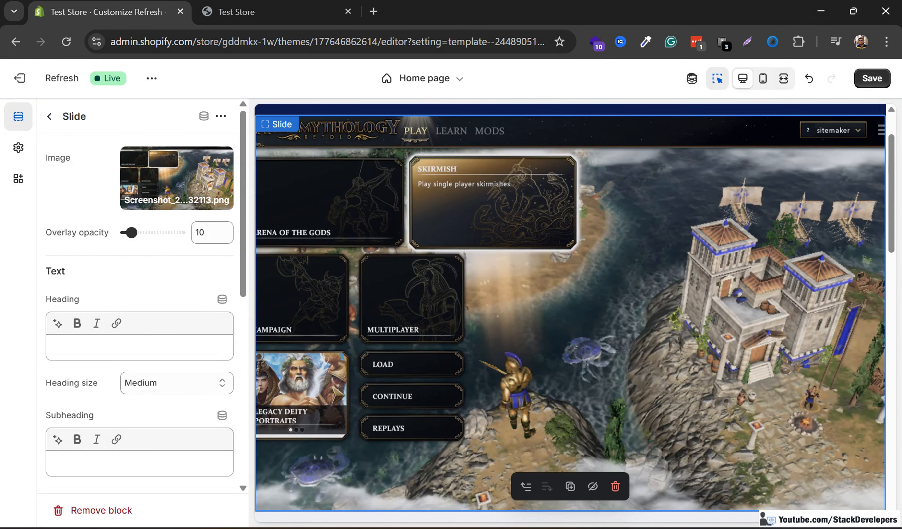
{"action": "key", "text": "ctrl+s"}
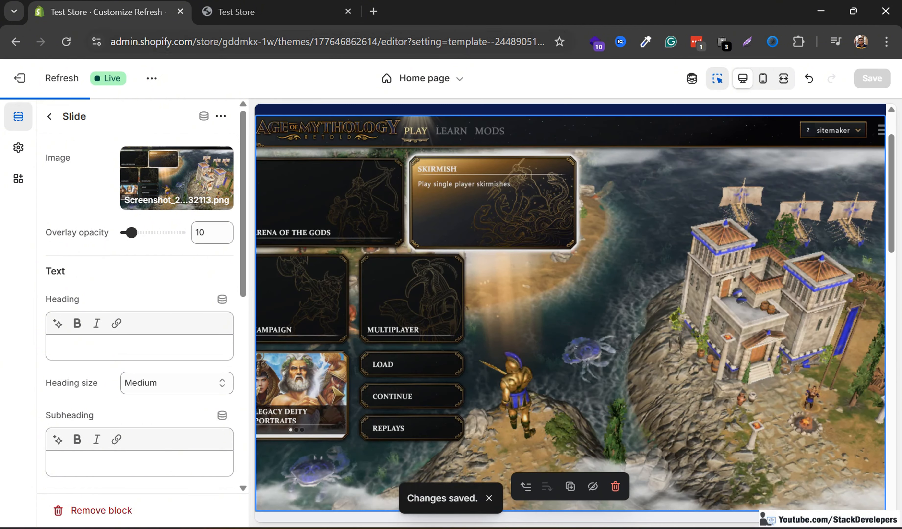
View the live store's home page and examine both banners of the slideshow
{"action": "left_click", "coordinate": [255, 12]}
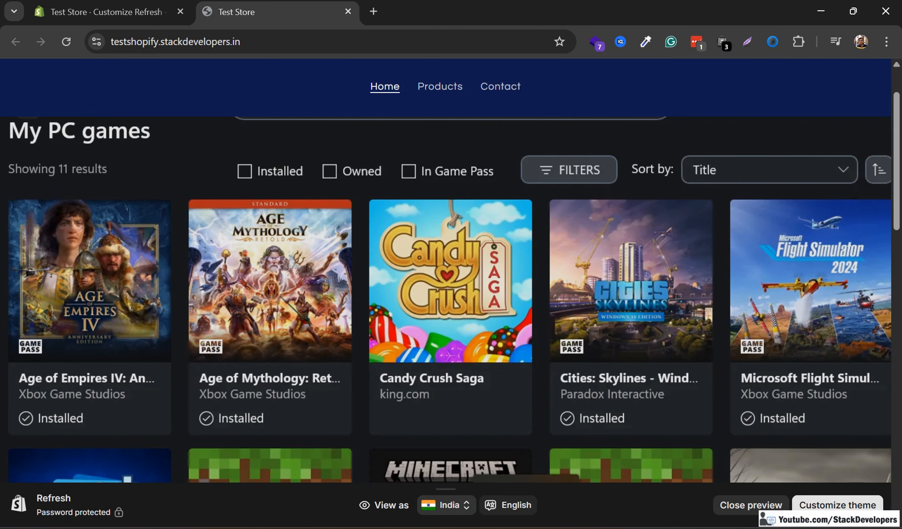
{"action": "scroll", "coordinate": [446, 271], "scroll_direction": "down", "scroll_amount": 4}
{"action": "scroll", "coordinate": [446, 270], "scroll_direction": "up", "scroll_amount": 4}
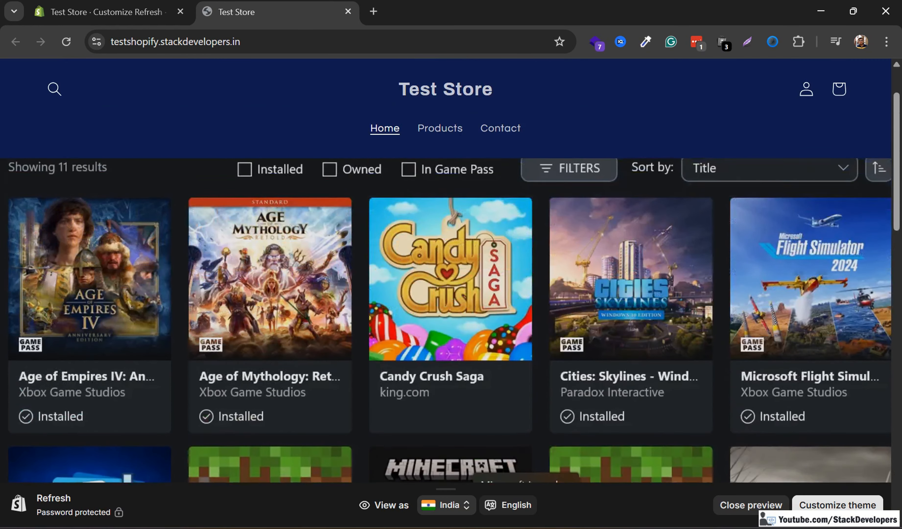
{"action": "scroll", "coordinate": [446, 271], "scroll_direction": "down", "scroll_amount": 7}
{"action": "scroll", "coordinate": [446, 271], "scroll_direction": "up", "scroll_amount": 1}
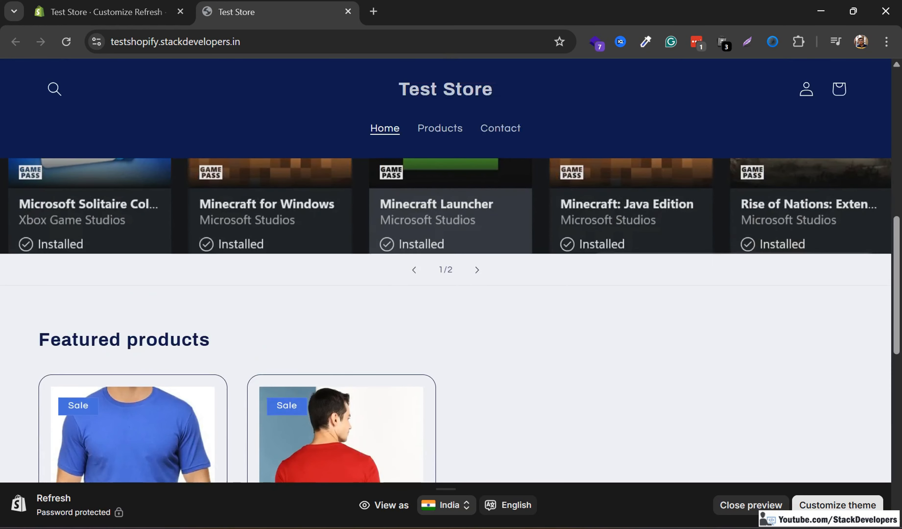
{"action": "scroll", "coordinate": [472, 198], "scroll_direction": "up", "scroll_amount": 3}
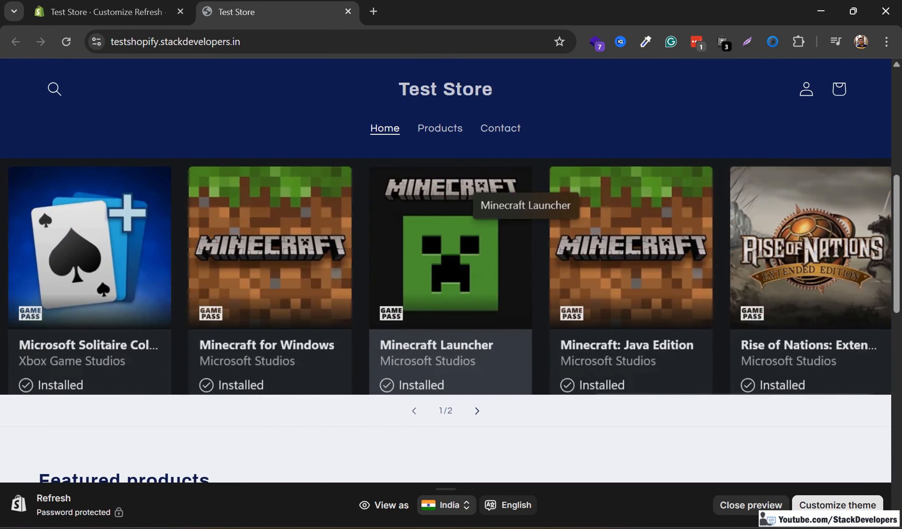
{"action": "scroll", "coordinate": [472, 198], "scroll_direction": "up", "scroll_amount": 3}
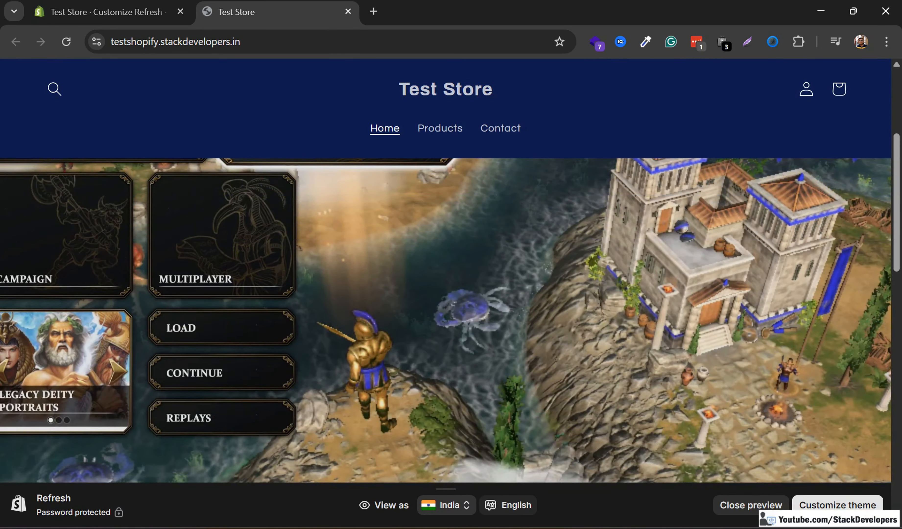
Look through the Downloads, Pictures and Saved Pictures folders in File Explorer, and return to the live store in the browser
{"action": "key", "text": "alt+Tab"}
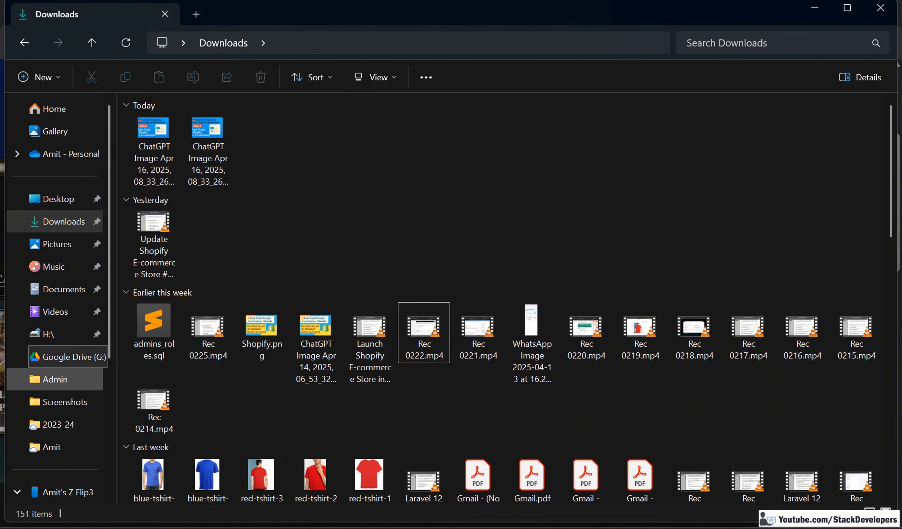
{"action": "scroll", "coordinate": [58, 360], "scroll_direction": "down", "scroll_amount": 1}
{"action": "scroll", "coordinate": [58, 358], "scroll_direction": "up", "scroll_amount": 1}
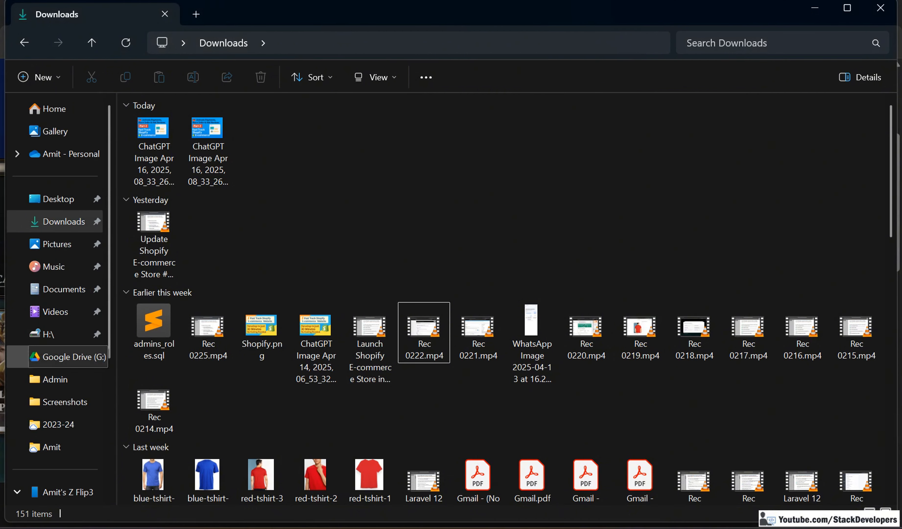
{"action": "left_click", "coordinate": [57, 244]}
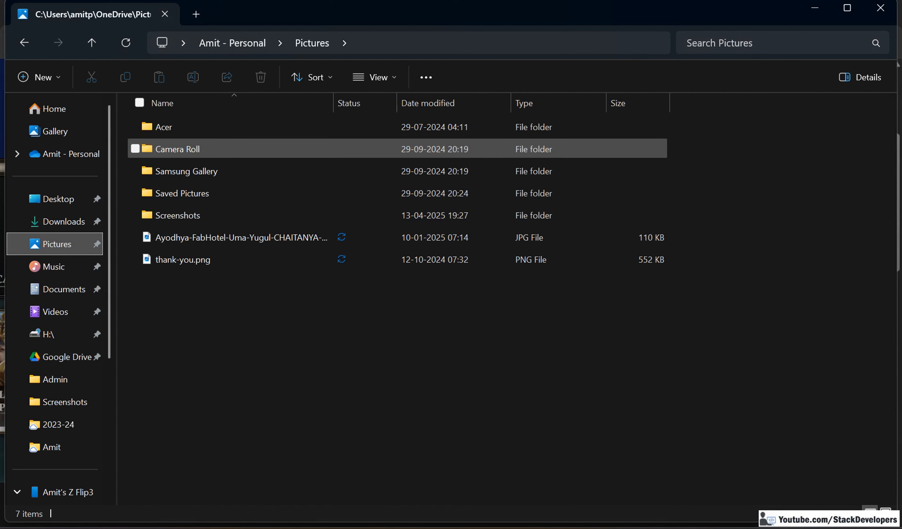
{"action": "left_click", "coordinate": [183, 193]}
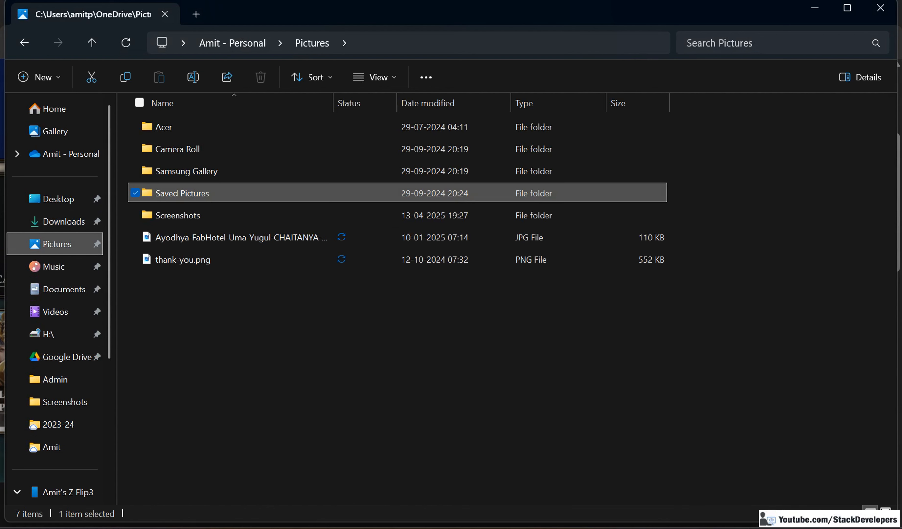
{"action": "double_click", "coordinate": [183, 193]}
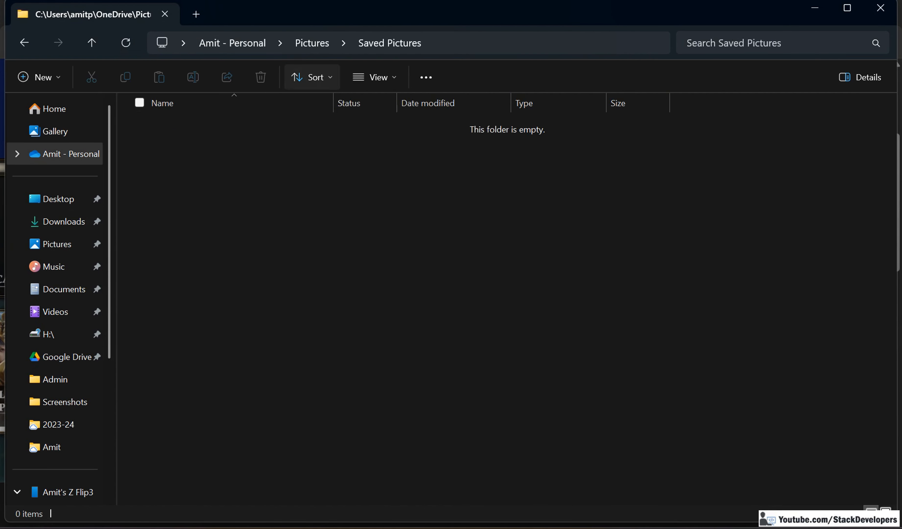
{"action": "left_click", "coordinate": [312, 42]}
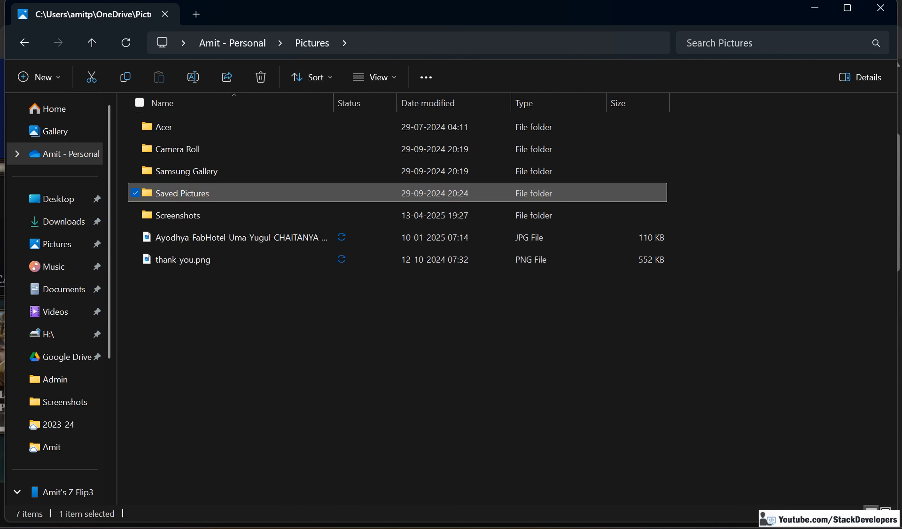
{"action": "key", "text": "alt+Tab"}
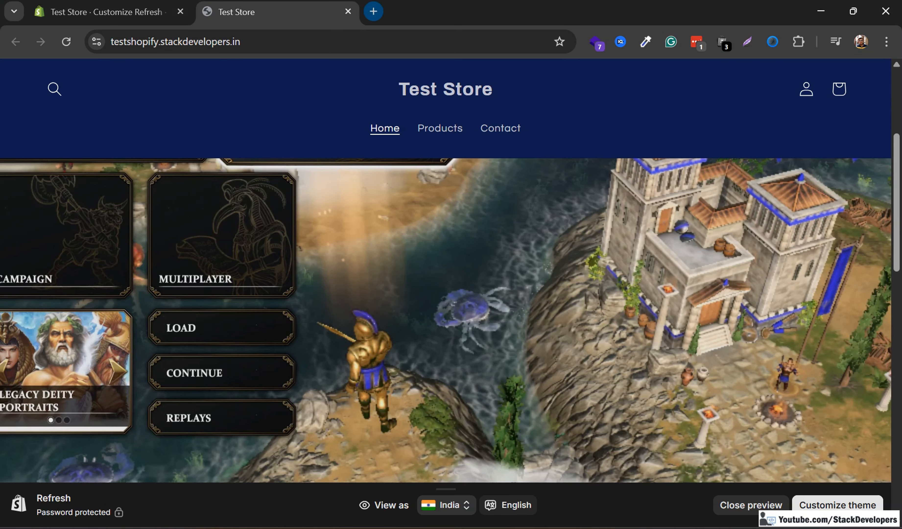
Examine the second slide's full banner and the slideshow's navigation on the live home page
{"action": "scroll", "coordinate": [446, 270], "scroll_direction": "up", "scroll_amount": 5}
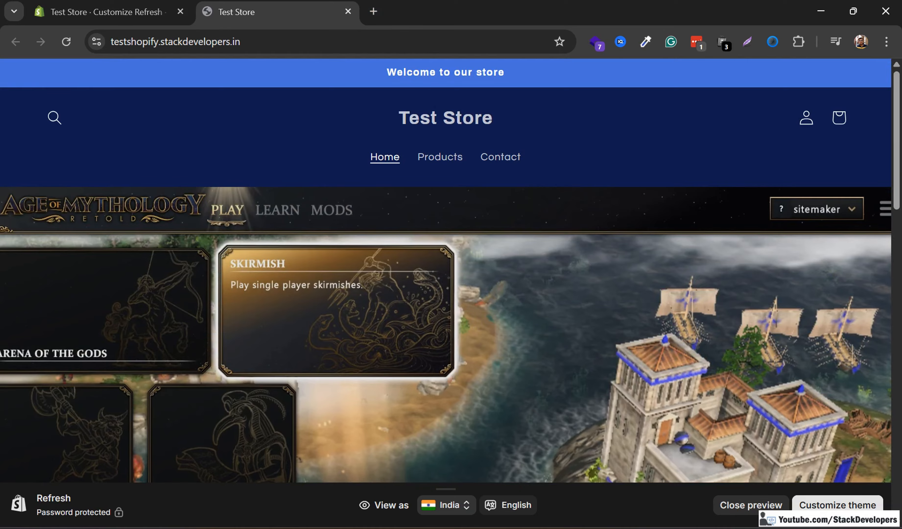
{"action": "scroll", "coordinate": [446, 271], "scroll_direction": "down", "scroll_amount": 10}
{"action": "scroll", "coordinate": [446, 271], "scroll_direction": "up", "scroll_amount": 4}
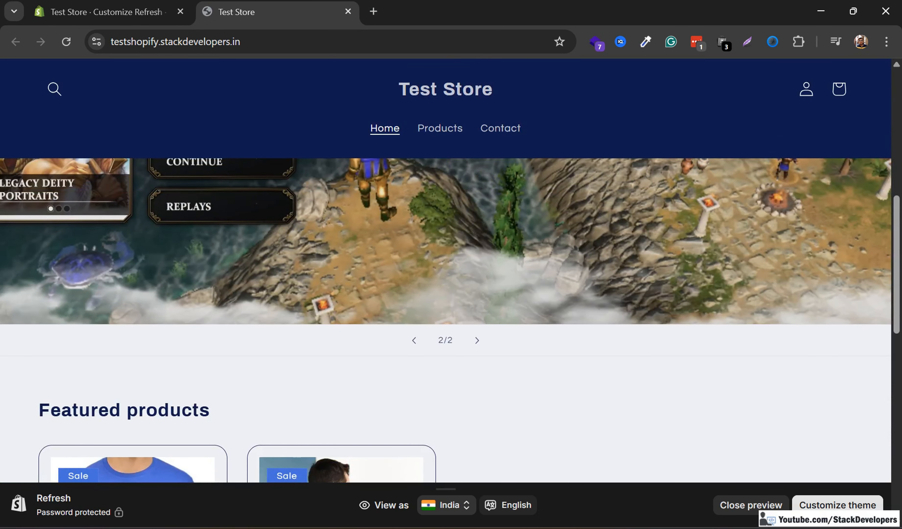
{"action": "scroll", "coordinate": [446, 271], "scroll_direction": "up", "scroll_amount": 6}
{"action": "scroll", "coordinate": [446, 270], "scroll_direction": "down", "scroll_amount": 5}
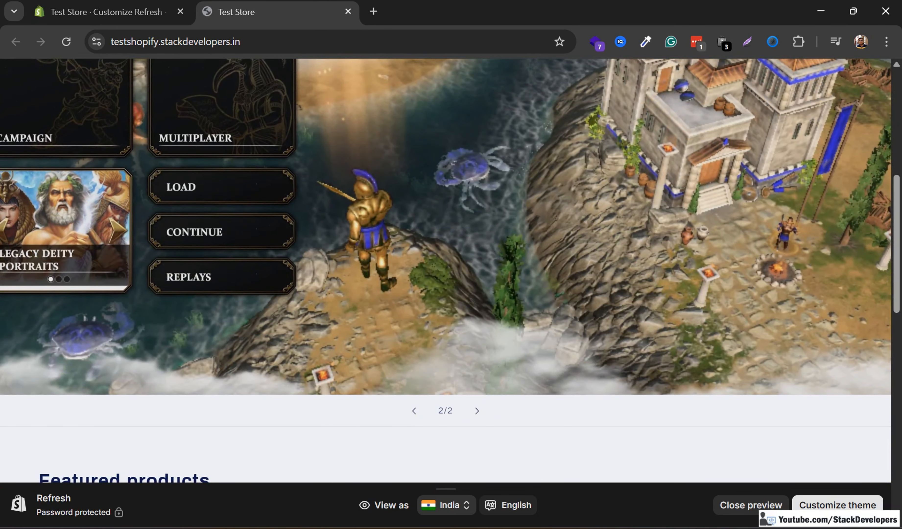
Review the slideshow on the live home page and in the theme editor, and consult the Shopify lesson notes in OneNote
{"action": "scroll", "coordinate": [446, 271], "scroll_direction": "up", "scroll_amount": 3}
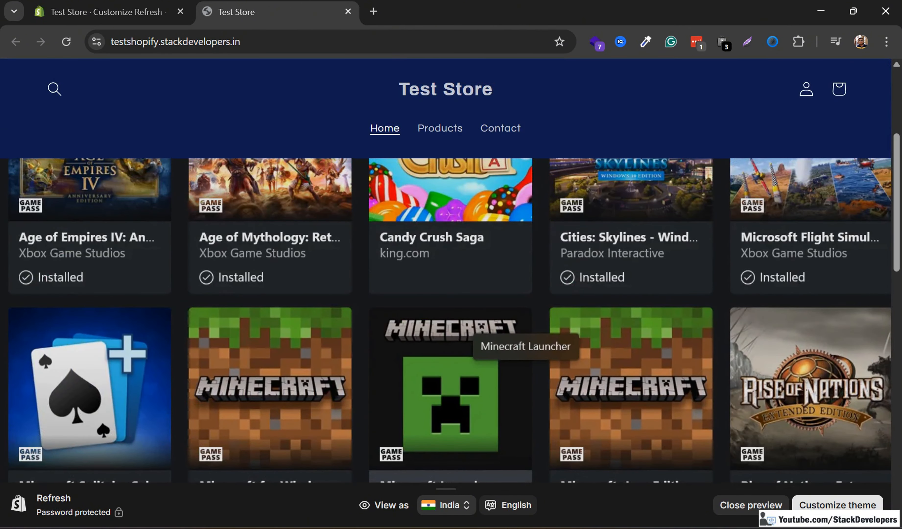
{"action": "scroll", "coordinate": [446, 271], "scroll_direction": "down", "scroll_amount": 5}
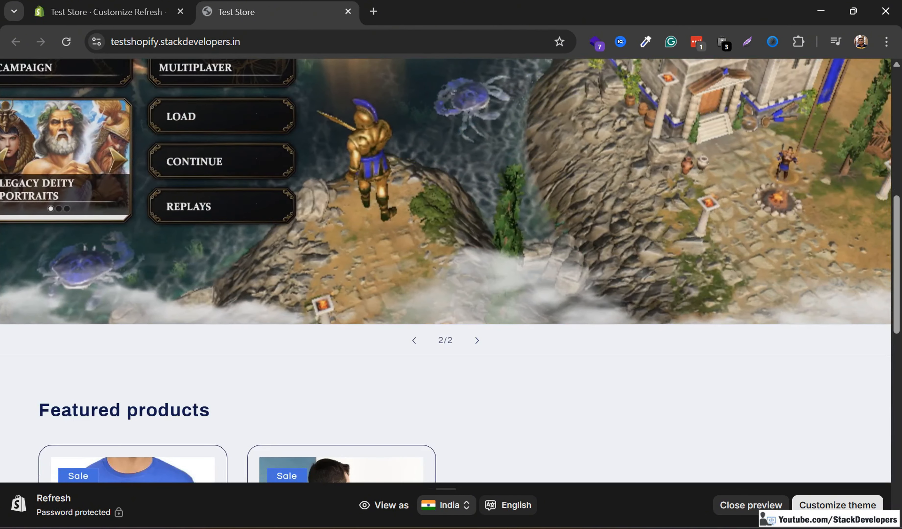
{"action": "scroll", "coordinate": [446, 270], "scroll_direction": "up", "scroll_amount": 5}
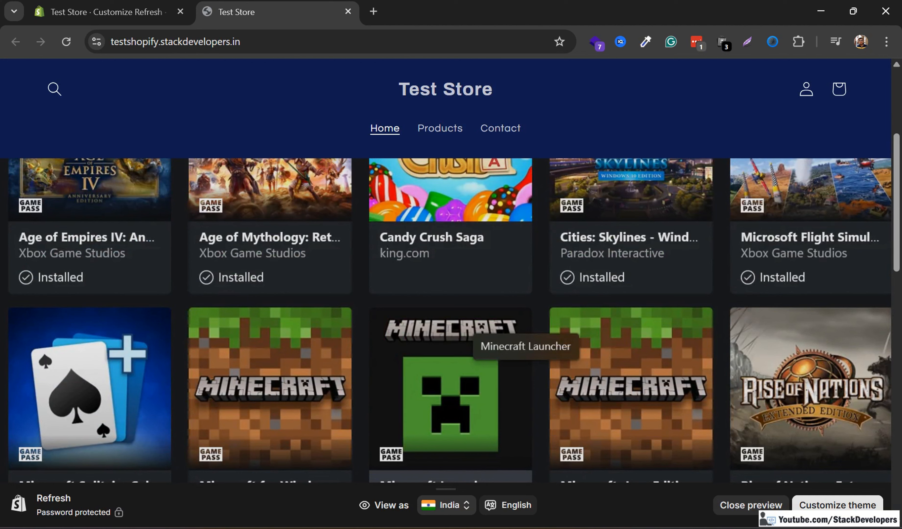
{"action": "left_click", "coordinate": [106, 12]}
{"action": "scroll", "coordinate": [570, 312], "scroll_direction": "up", "scroll_amount": 1}
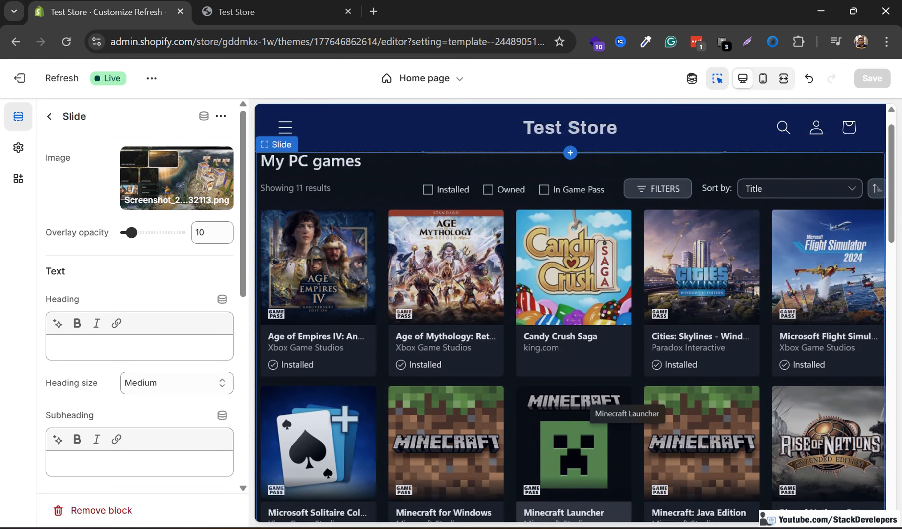
{"action": "scroll", "coordinate": [570, 312], "scroll_direction": "up", "scroll_amount": 1}
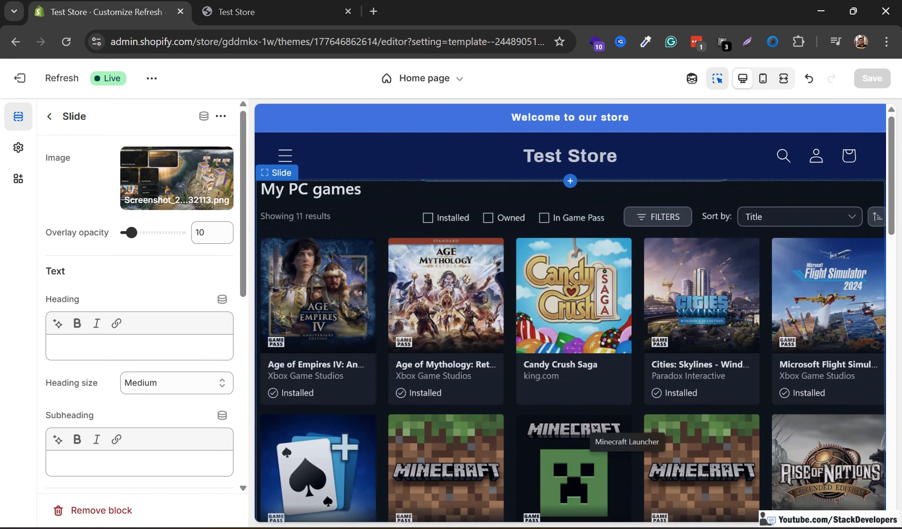
{"action": "key", "text": "alt+Tab"}
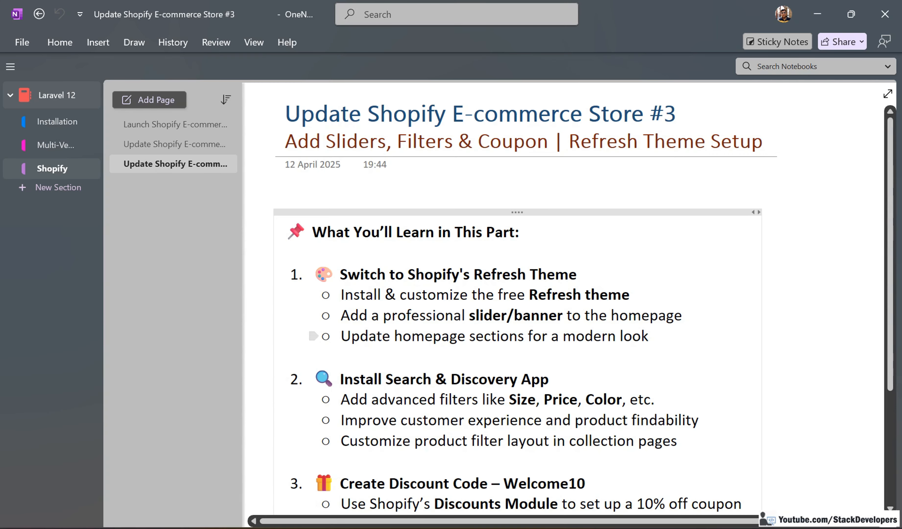
{"action": "key", "text": "alt+Tab"}
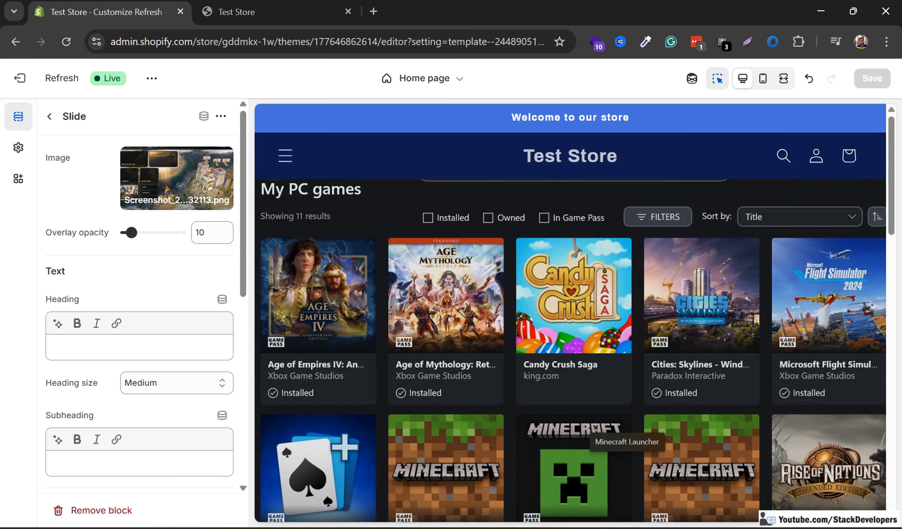
{"action": "scroll", "coordinate": [139, 313], "scroll_direction": "down", "scroll_amount": 5}
{"action": "scroll", "coordinate": [140, 312], "scroll_direction": "up", "scroll_amount": 6}
{"action": "left_click", "coordinate": [277, 12]}
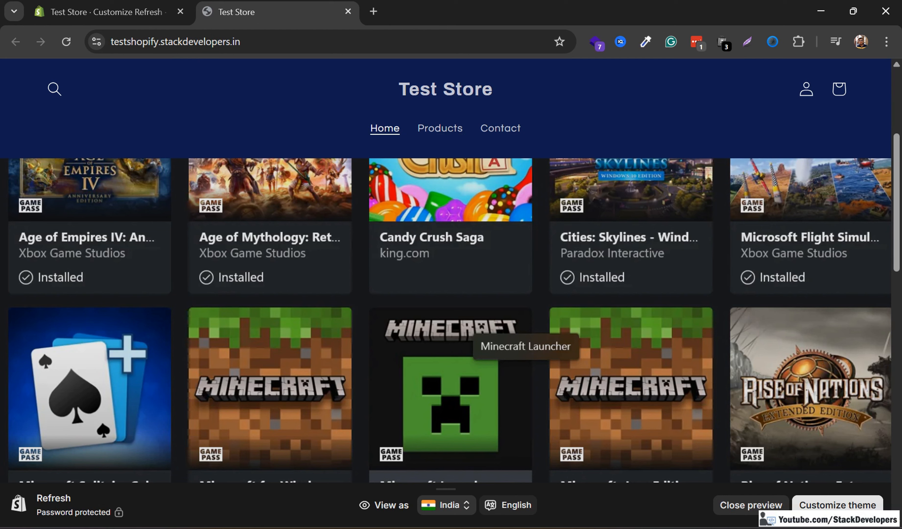
{"action": "left_click", "coordinate": [105, 12]}
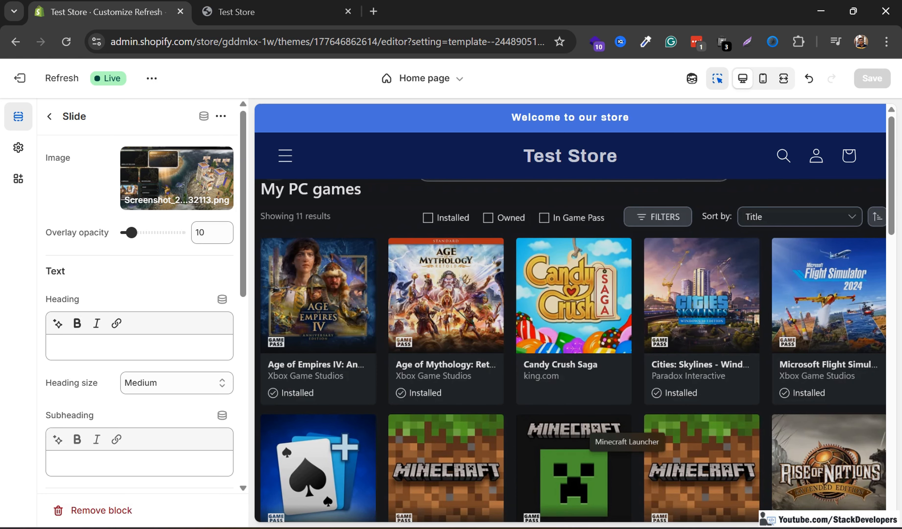
Set the second slide's heading to "New Collection"
{"action": "left_click", "coordinate": [123, 348]}
{"action": "scroll", "coordinate": [142, 301], "scroll_direction": "down", "scroll_amount": 2}
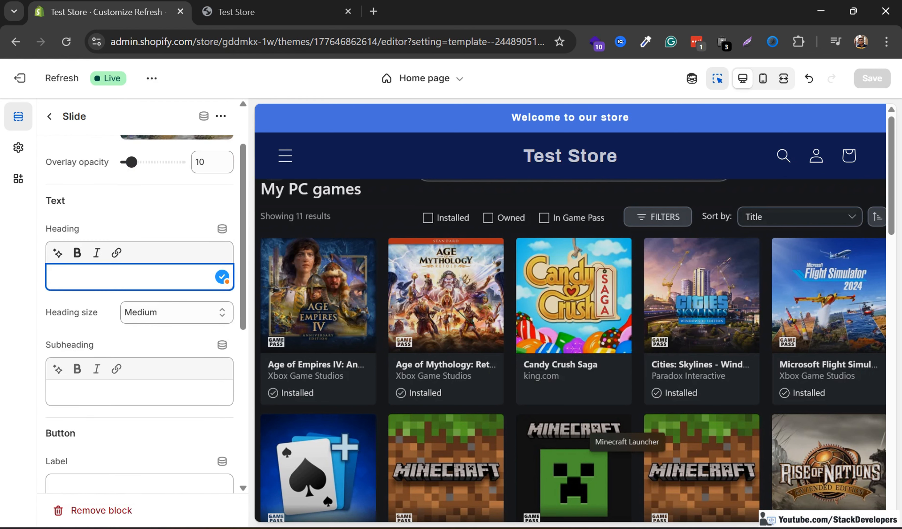
{"action": "key", "text": "Caps_Lock"}
{"action": "type", "text": "N"}
{"action": "key", "text": "Caps_Lock"}
{"action": "type", "text": "ew"}
{"action": "key", "text": "Caps_Lock"}
{"action": "type", "text": "C"}
{"action": "key", "text": "Caps_Lock"}
{"action": "type", "text": "olle"}
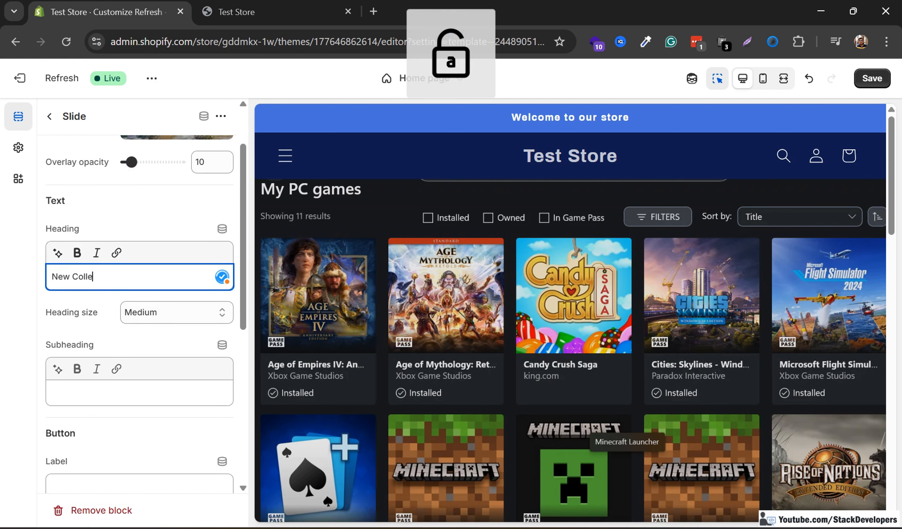
{"action": "type", "text": "ction"}
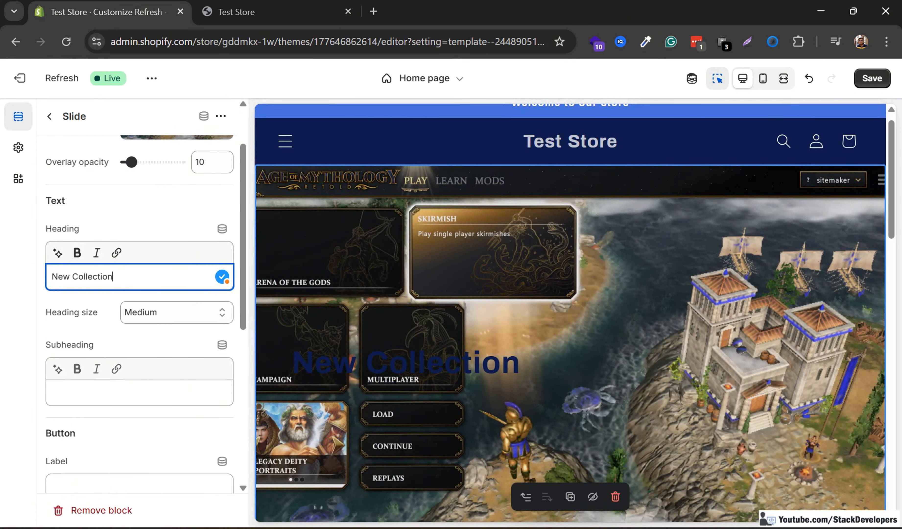
{"action": "left_click_drag", "start_coordinate": [157, 344], "coordinate": [157, 323]}
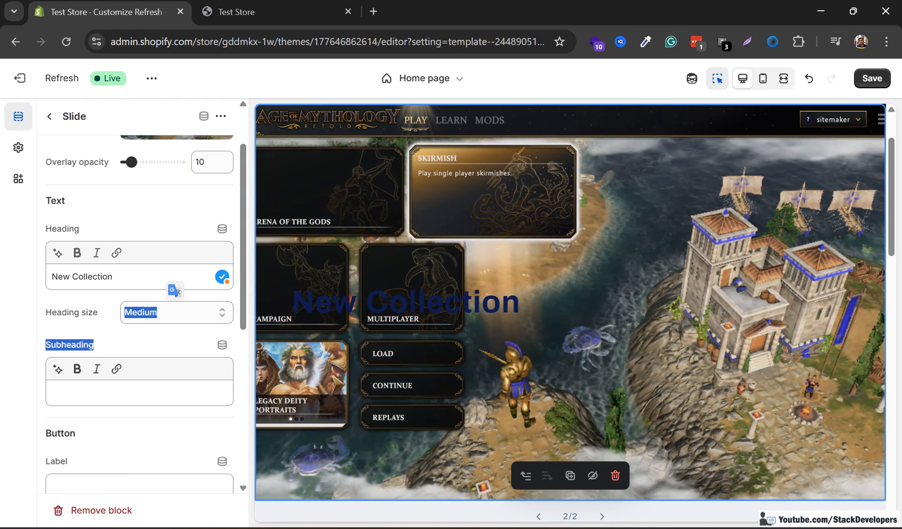
{"action": "left_click", "coordinate": [157, 338]}
Enable the container behind the second slide's text in its layout settings
{"action": "scroll", "coordinate": [139, 313], "scroll_direction": "down", "scroll_amount": 4}
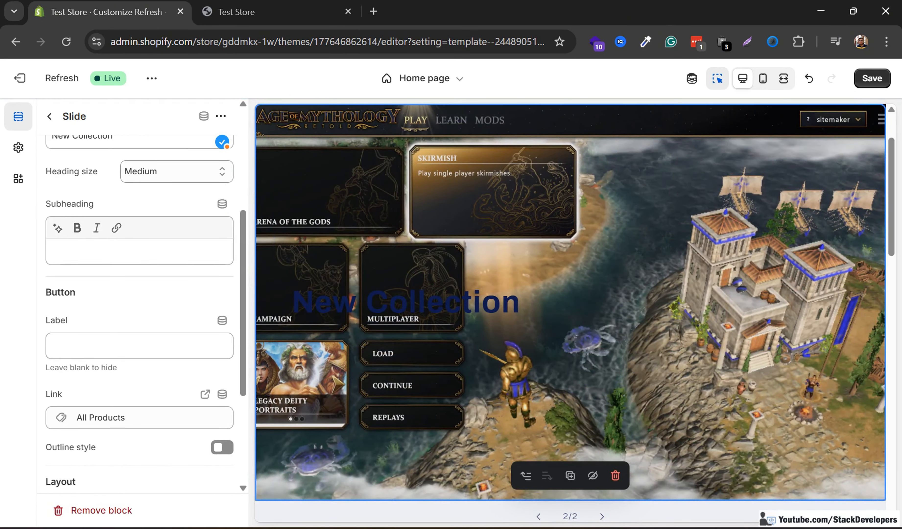
{"action": "scroll", "coordinate": [139, 312], "scroll_direction": "down", "scroll_amount": 4}
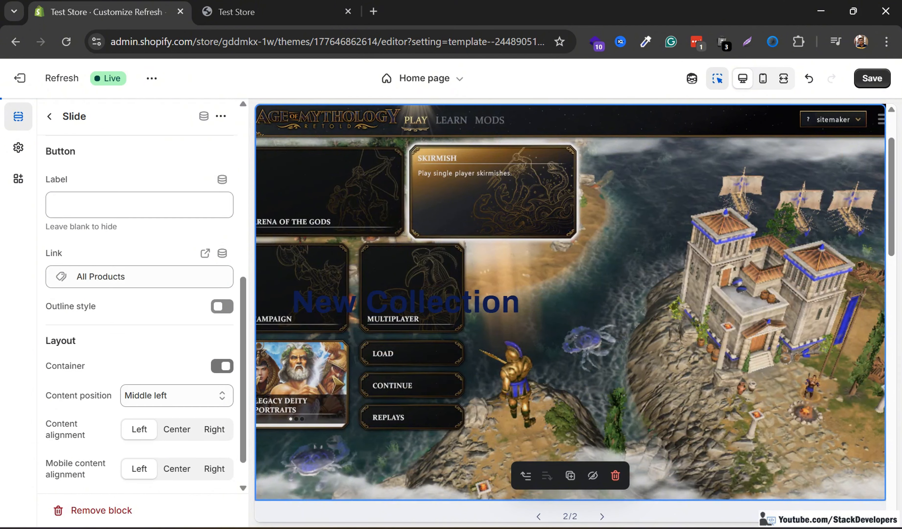
{"action": "left_click", "coordinate": [222, 366]}
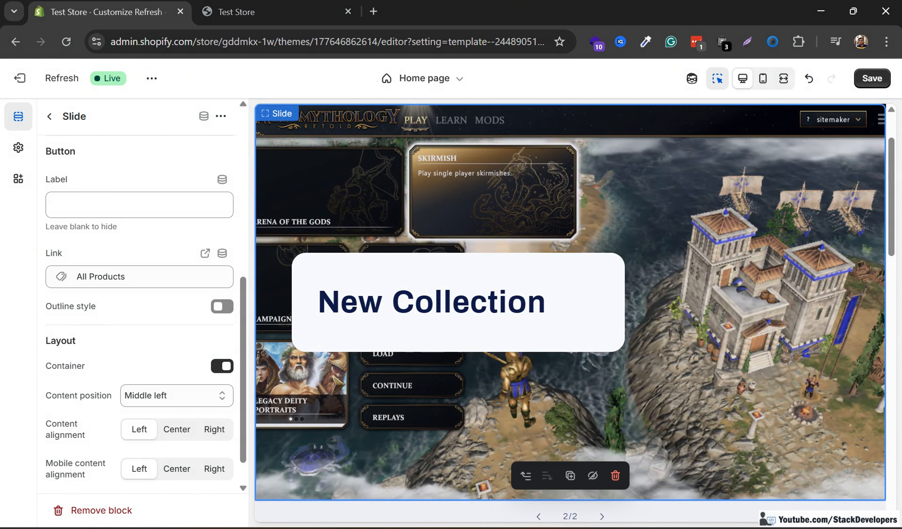
{"action": "scroll", "coordinate": [140, 270], "scroll_direction": "up", "scroll_amount": 1}
{"action": "scroll", "coordinate": [140, 271], "scroll_direction": "down", "scroll_amount": 2}
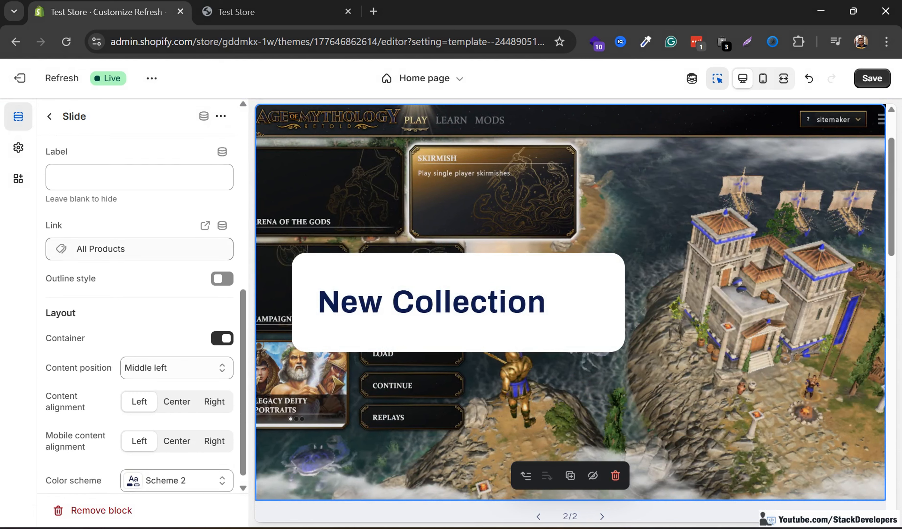
Set the slide's content alignment and mobile content alignment to Center, and its content position to Bottom right
{"action": "scroll", "coordinate": [177, 392], "scroll_direction": "down", "scroll_amount": 1}
{"action": "left_click", "coordinate": [176, 392]}
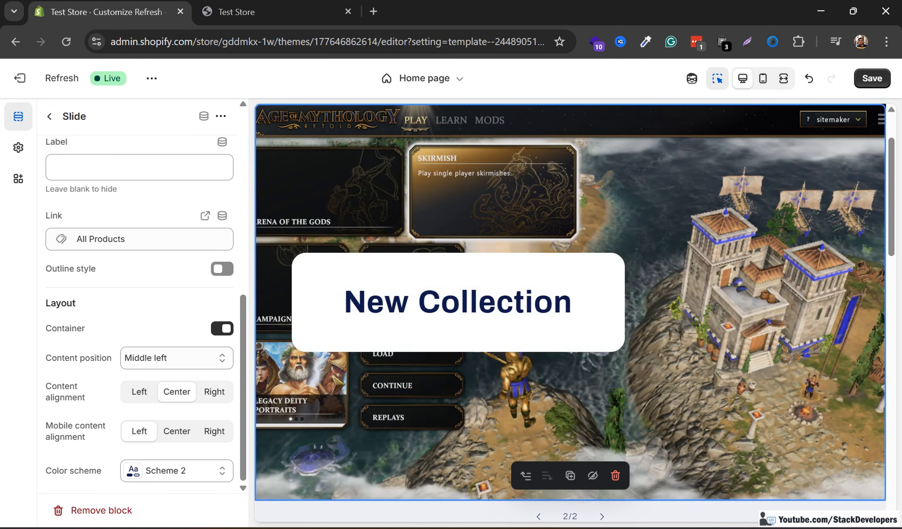
{"action": "left_click", "coordinate": [177, 432]}
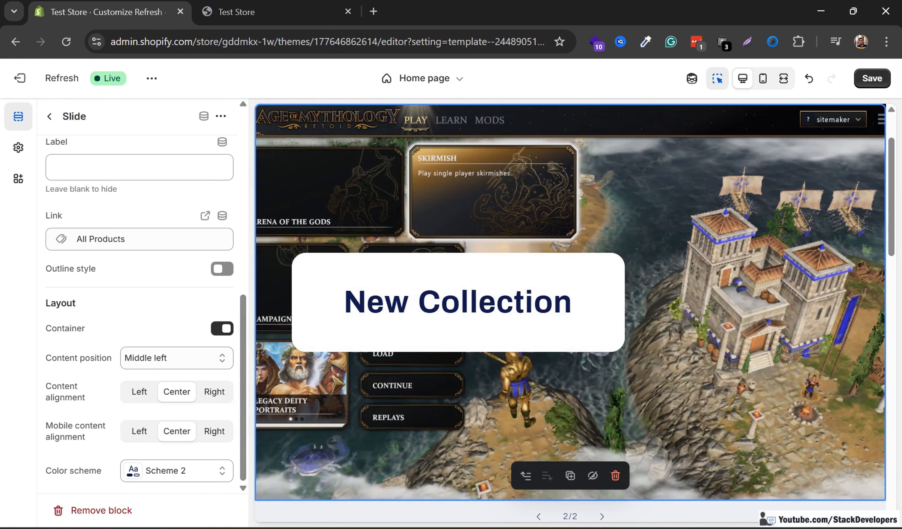
{"action": "left_click", "coordinate": [177, 358]}
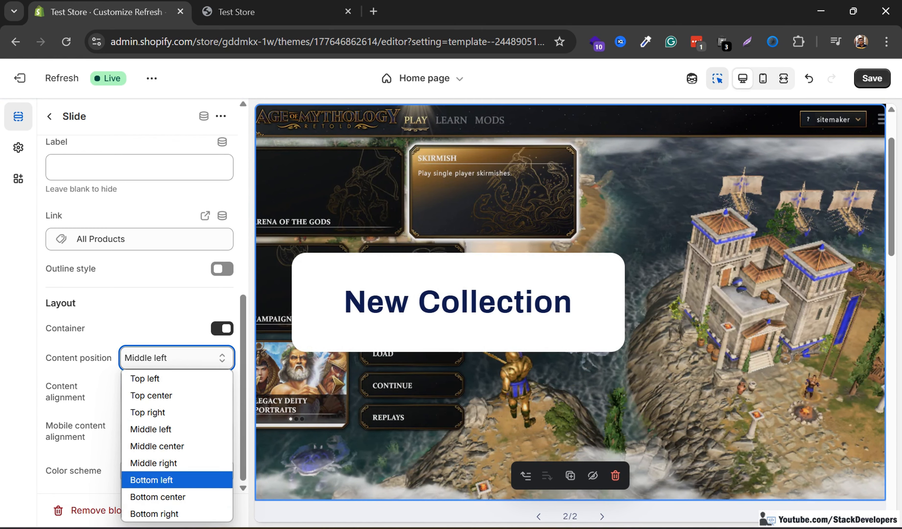
{"action": "left_click", "coordinate": [154, 514]}
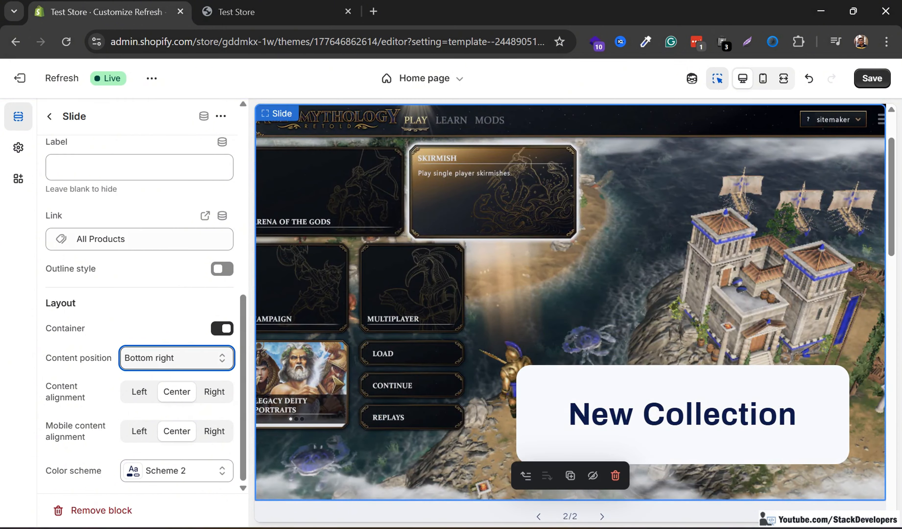
{"action": "scroll", "coordinate": [163, 443], "scroll_direction": "up", "scroll_amount": 1}
{"action": "scroll", "coordinate": [163, 443], "scroll_direction": "down", "scroll_amount": 1}
{"action": "scroll", "coordinate": [164, 443], "scroll_direction": "up", "scroll_amount": 3}
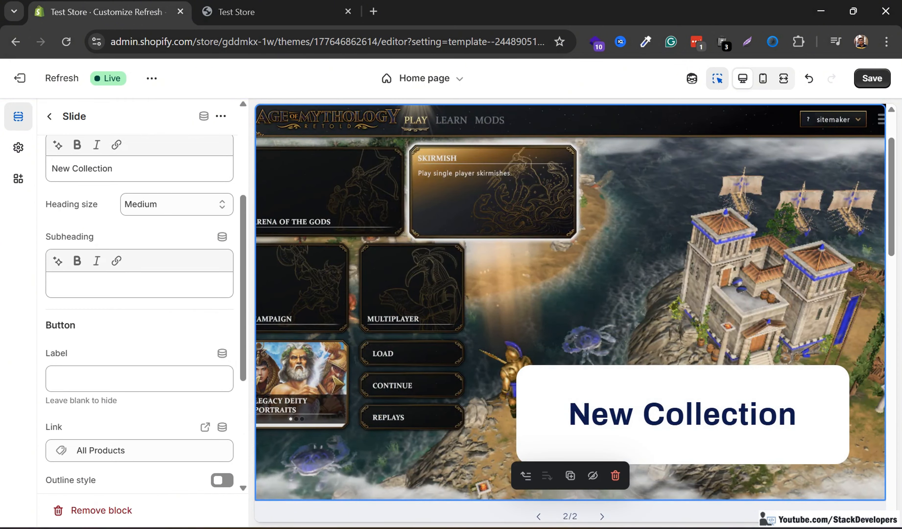
{"action": "scroll", "coordinate": [142, 309], "scroll_direction": "up", "scroll_amount": 4}
{"action": "double_click", "coordinate": [96, 309]}
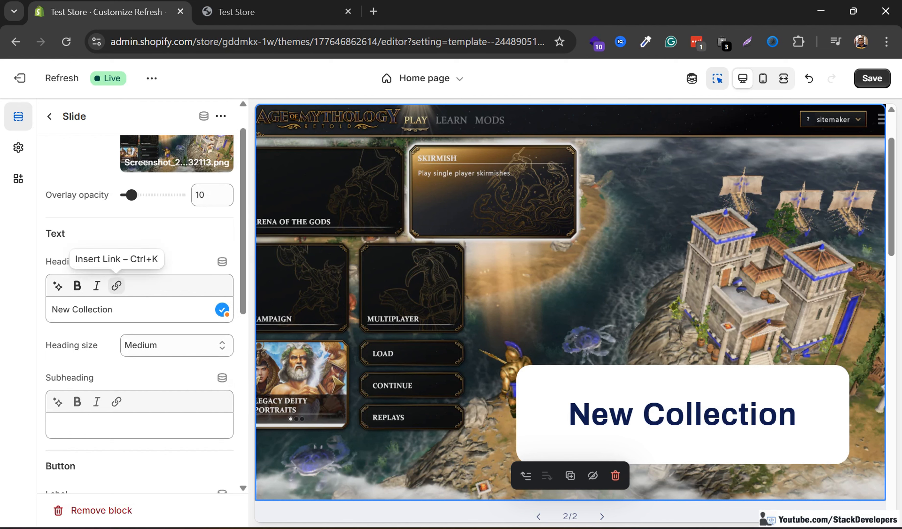
{"action": "left_click", "coordinate": [116, 285]}
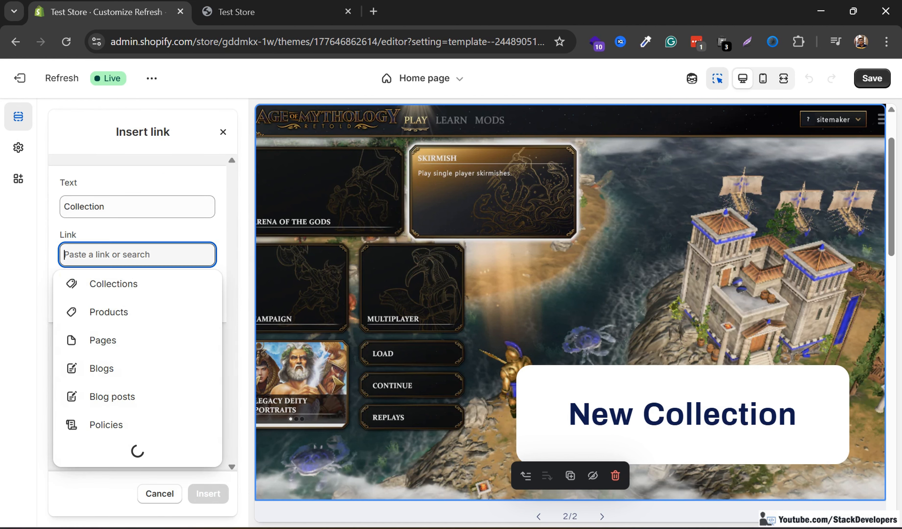
{"action": "type", "text": "stackde"}
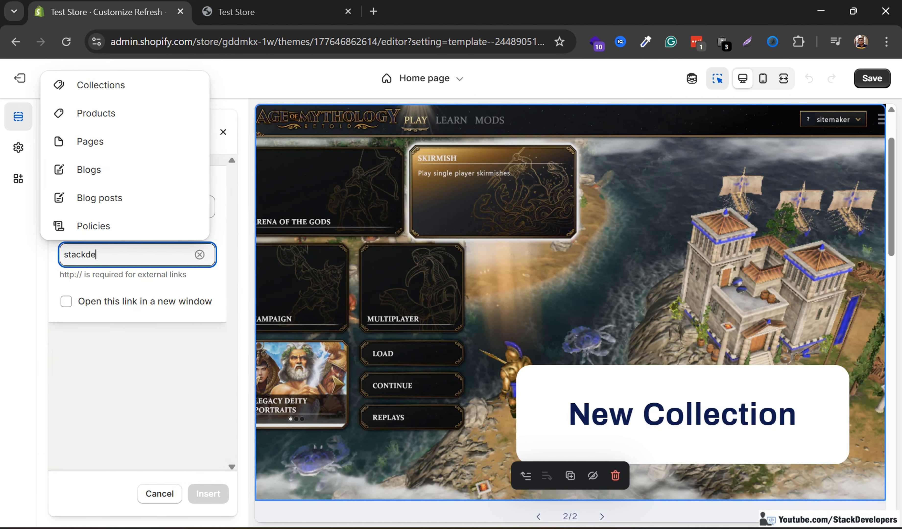
{"action": "type", "text": "velopersd."}
{"action": "key", "text": "BackSpace"}
{"action": "key", "text": "BackSpace"}
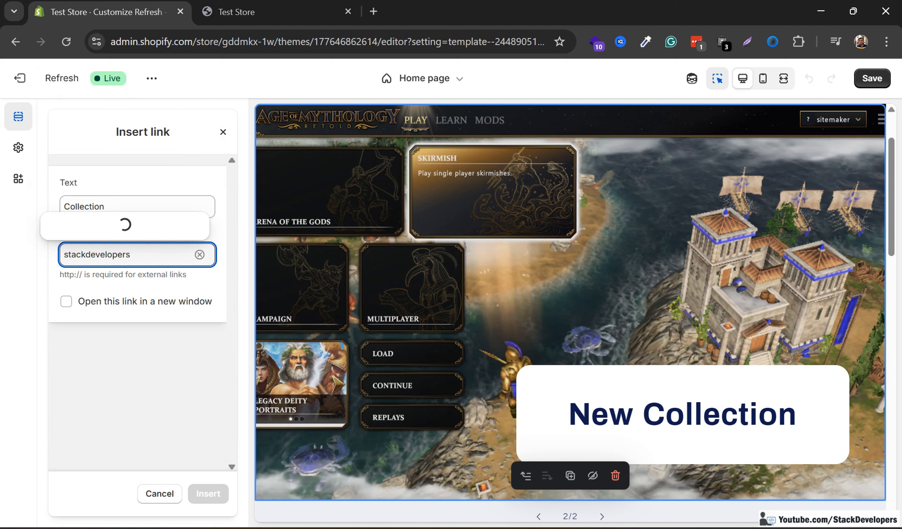
{"action": "type", "text": ".in"}
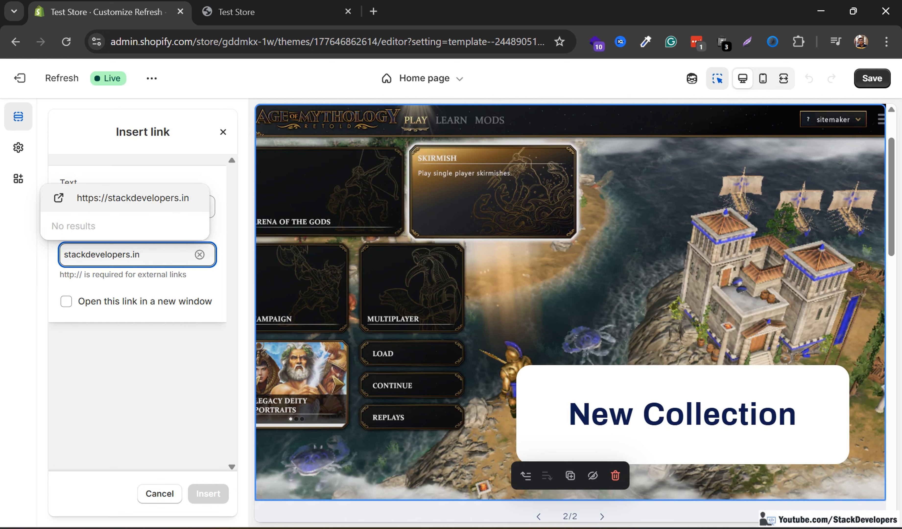
{"action": "left_click", "coordinate": [132, 199]}
{"action": "left_click", "coordinate": [209, 494]}
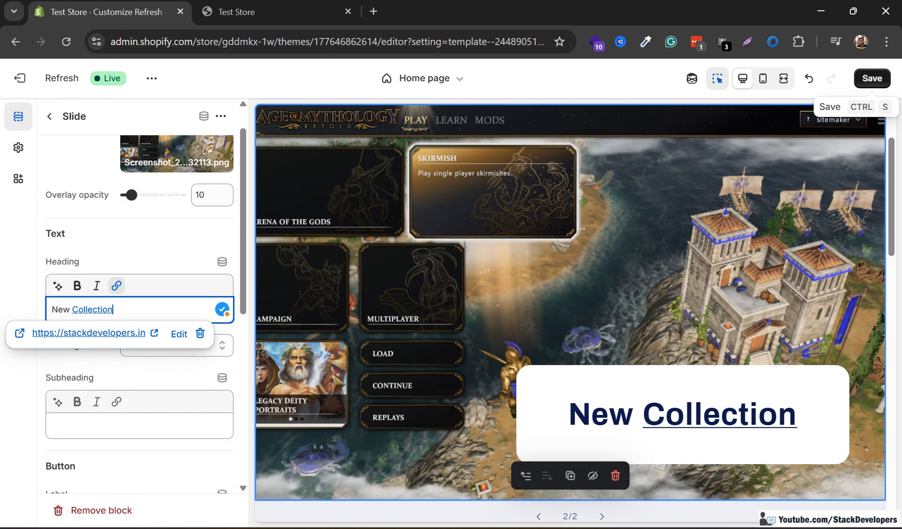
{"action": "left_click", "coordinate": [872, 78]}
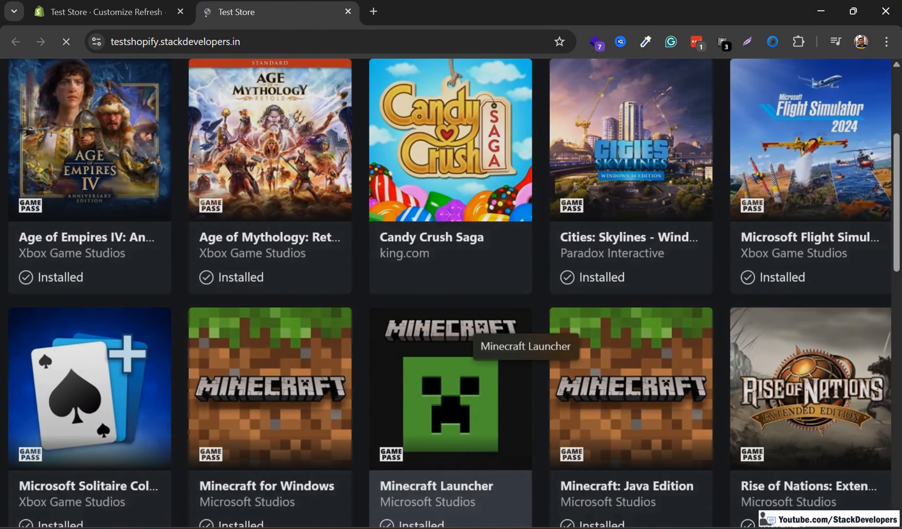
Check the second slide's heading on the reloaded live store, follow its Collection link to stackdevelopers.in, and close that page
{"action": "scroll", "coordinate": [446, 271], "scroll_direction": "down", "scroll_amount": 3}
{"action": "scroll", "coordinate": [446, 271], "scroll_direction": "up", "scroll_amount": 6}
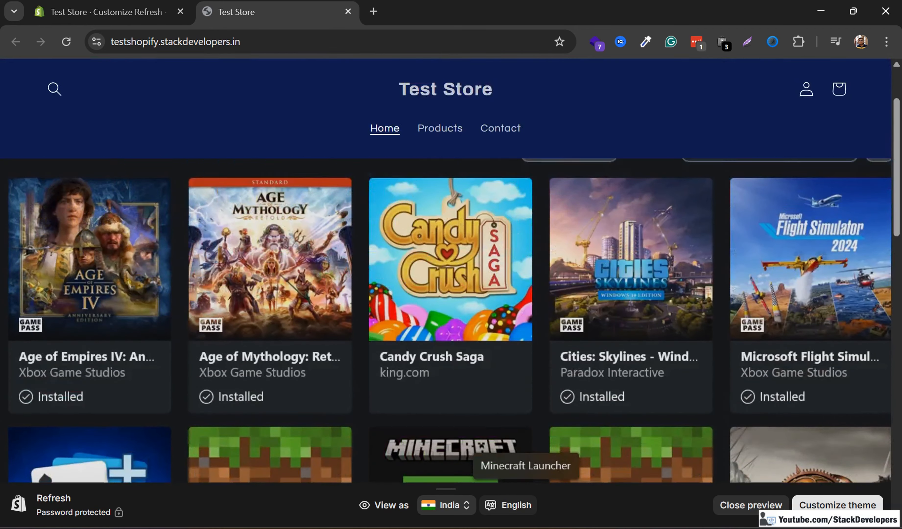
{"action": "scroll", "coordinate": [446, 271], "scroll_direction": "down", "scroll_amount": 5}
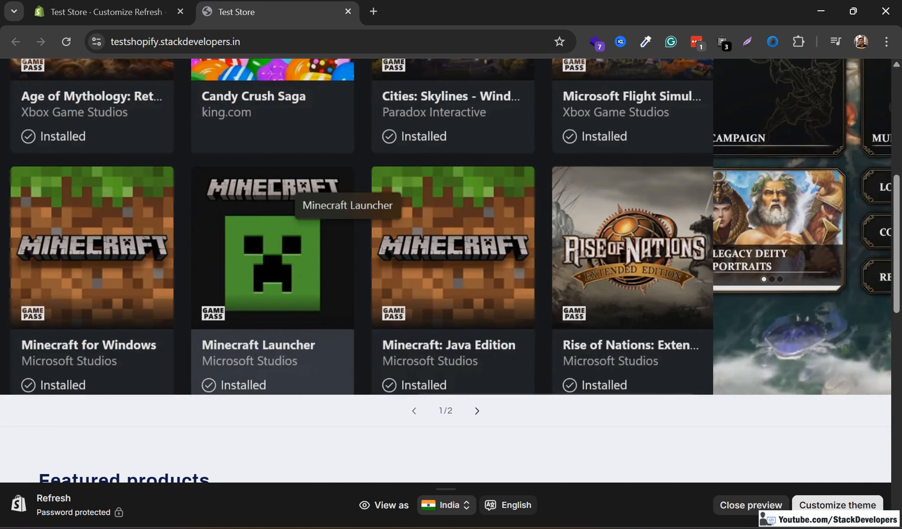
{"action": "scroll", "coordinate": [446, 270], "scroll_direction": "up", "scroll_amount": 2}
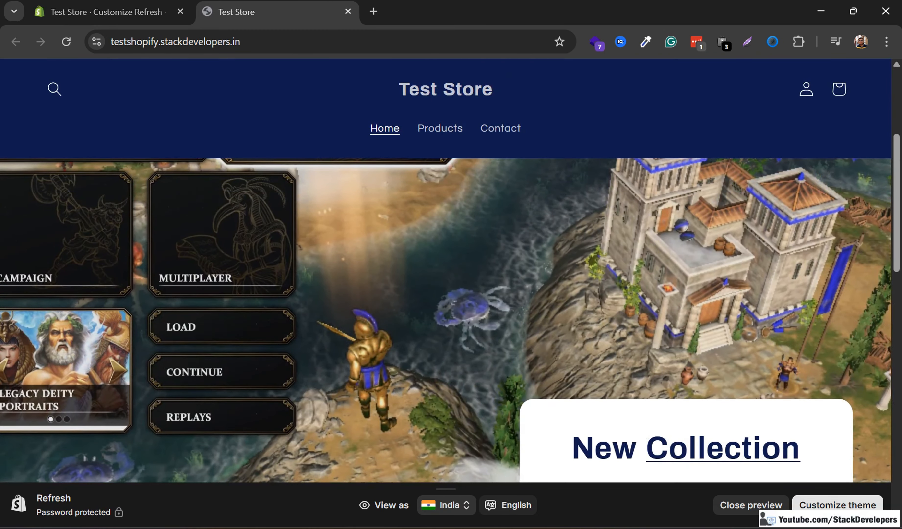
{"action": "scroll", "coordinate": [446, 270], "scroll_direction": "down", "scroll_amount": 1}
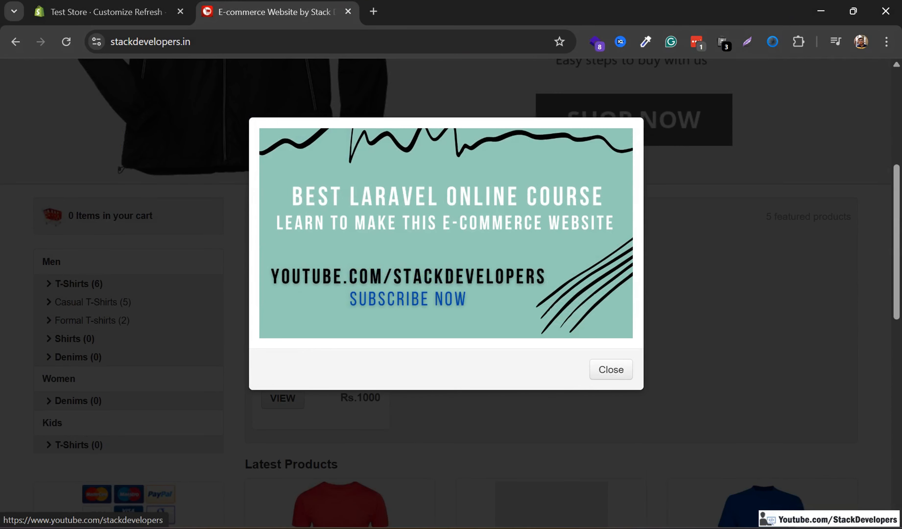
{"action": "left_click", "coordinate": [610, 369]}
{"action": "scroll", "coordinate": [446, 293], "scroll_direction": "up", "scroll_amount": 5}
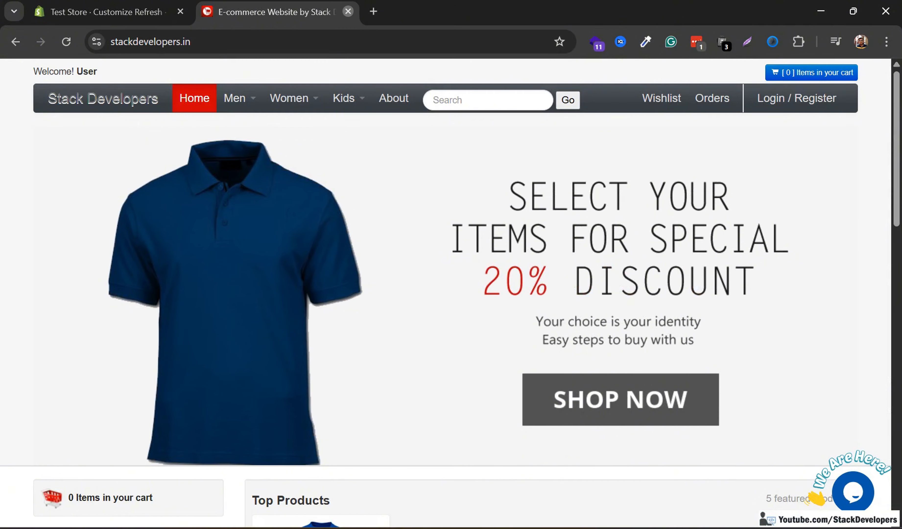
{"action": "left_click", "coordinate": [348, 11]}
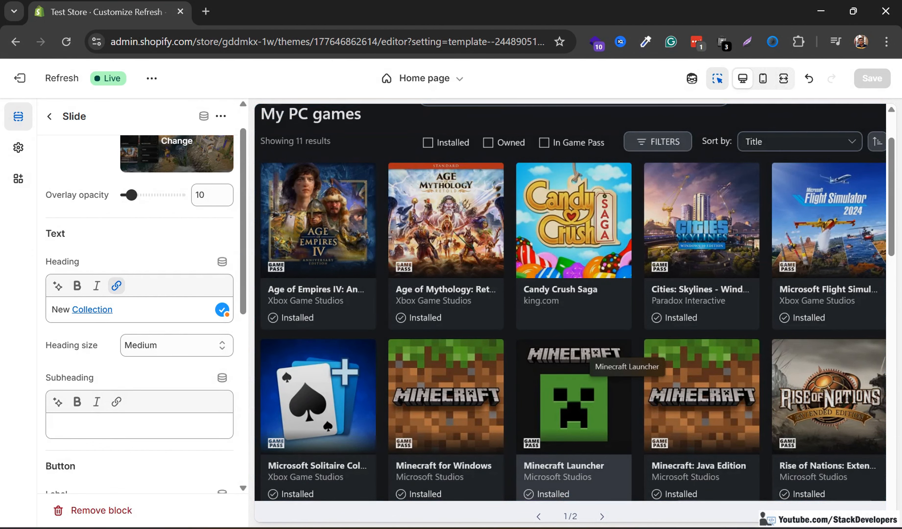
Leave the slide's settings and read the lesson outline on the OneNote page "Update Shopify E-commerce Store #3"
{"action": "left_click", "coordinate": [50, 117]}
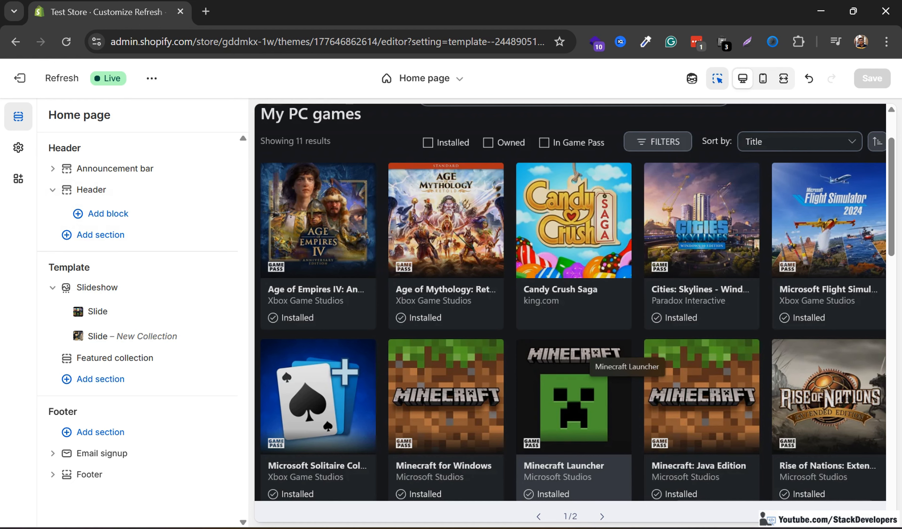
{"action": "mouse_move", "coordinate": [604, 528]}
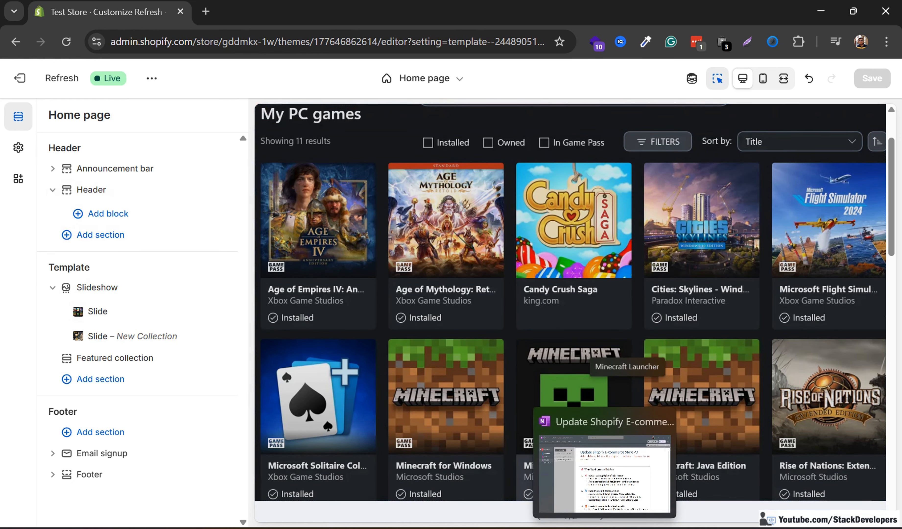
{"action": "left_click", "coordinate": [605, 528]}
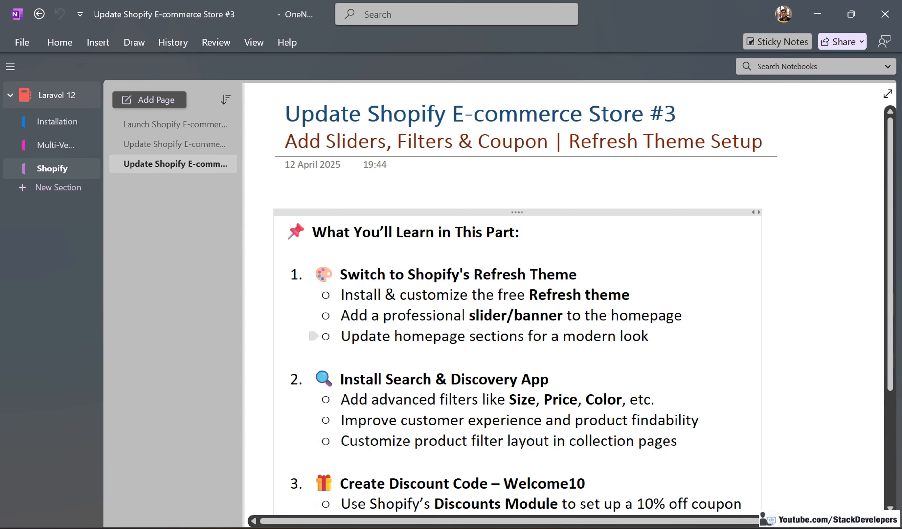
{"action": "scroll", "coordinate": [526, 304], "scroll_direction": "down", "scroll_amount": 3}
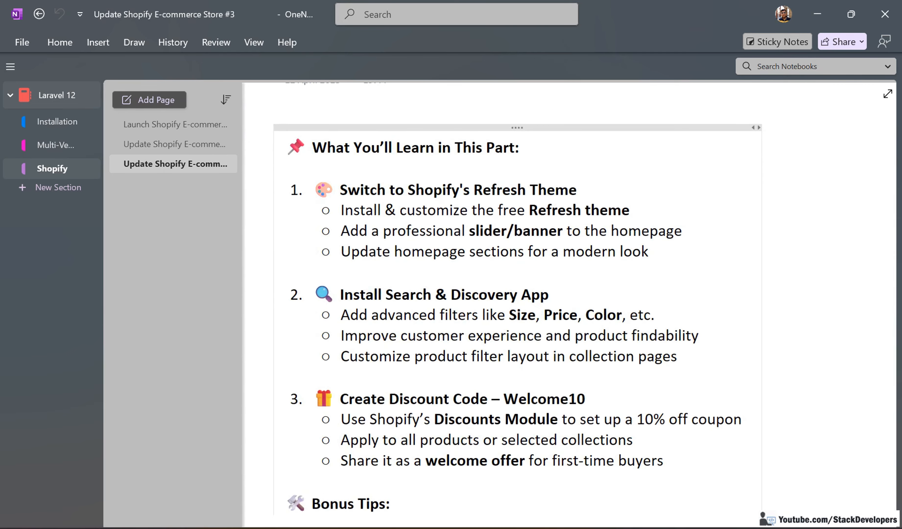
{"action": "left_click", "coordinate": [508, 528]}
{"action": "scroll", "coordinate": [509, 418], "scroll_direction": "down", "scroll_amount": 4}
{"action": "scroll", "coordinate": [570, 312], "scroll_direction": "up", "scroll_amount": 10}
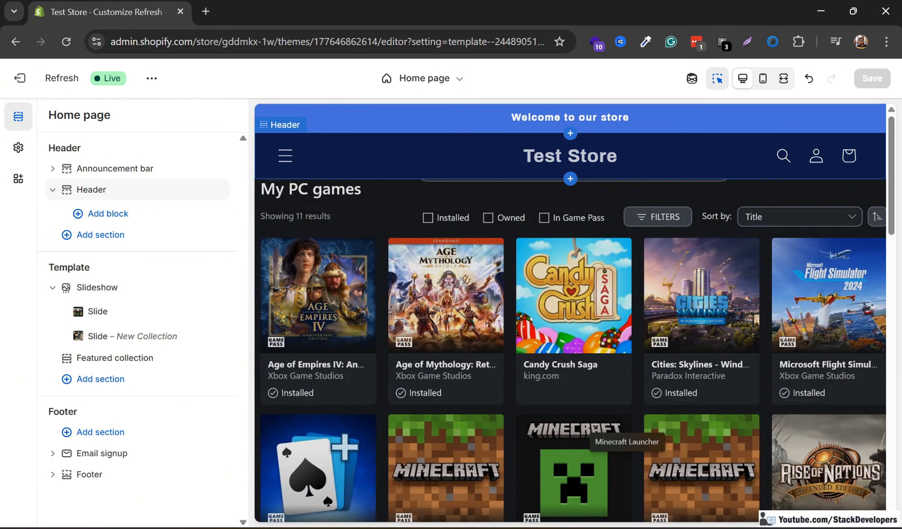
{"action": "left_click", "coordinate": [543, 528]}
{"action": "left_click", "coordinate": [542, 528]}
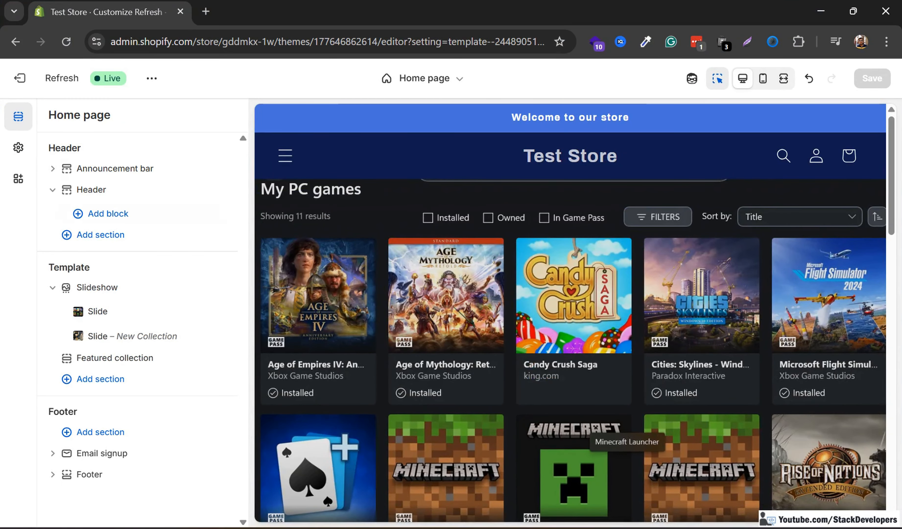
Exit the theme editor, open the live store at testshopify.stackdevelopers.in, and look over its home page
{"action": "left_click", "coordinate": [20, 78]}
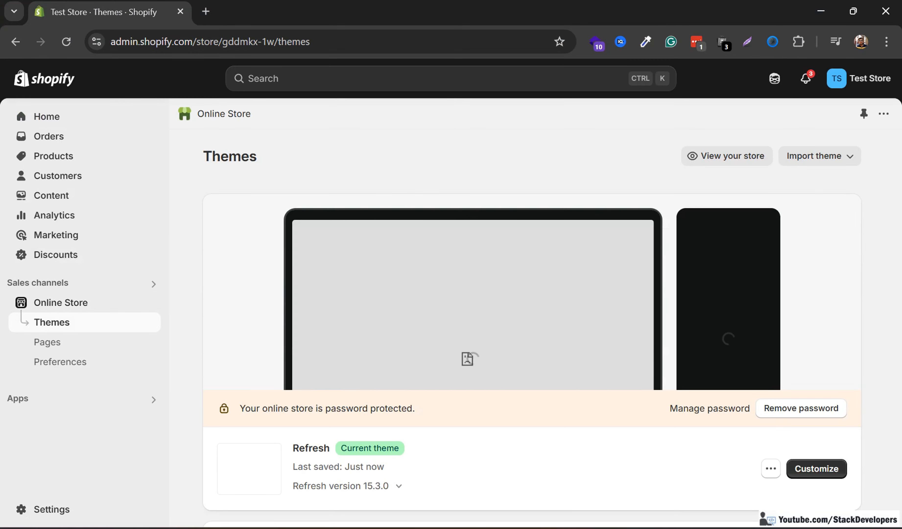
{"action": "left_click", "coordinate": [148, 300]}
{"action": "left_click", "coordinate": [327, 42]}
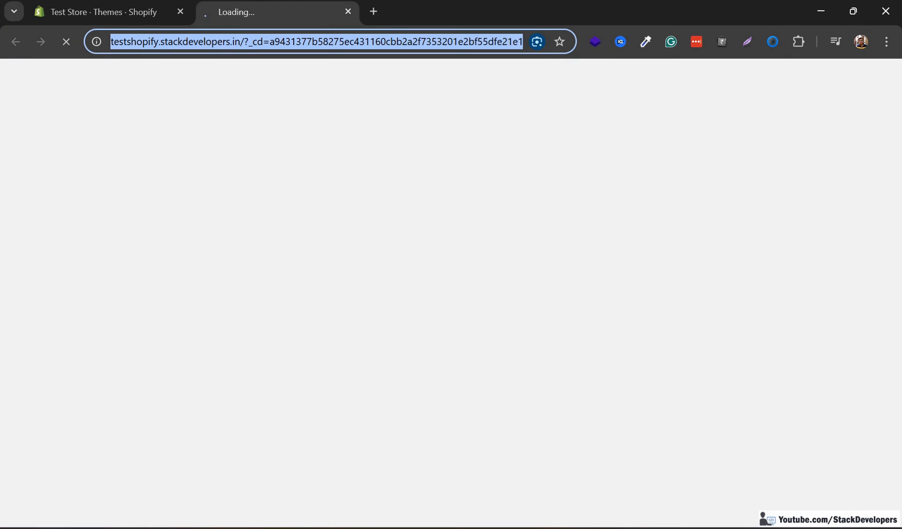
{"action": "left_click", "coordinate": [327, 42]}
{"action": "key", "text": "ctrl+a"}
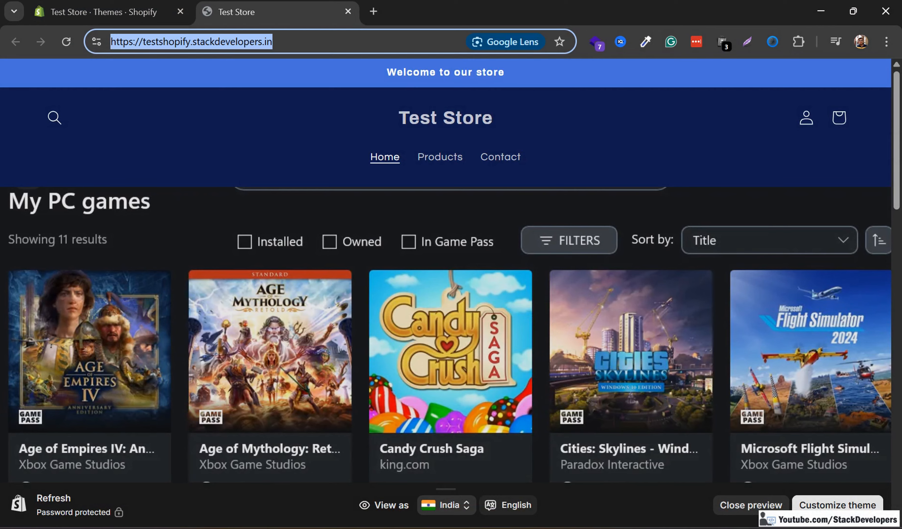
{"action": "scroll", "coordinate": [483, 418], "scroll_direction": "down", "scroll_amount": 8}
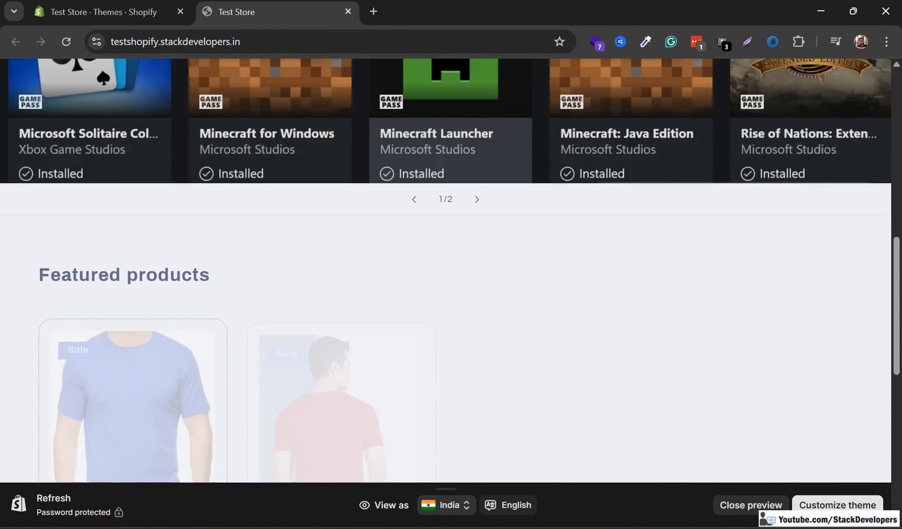
{"action": "scroll", "coordinate": [327, 363], "scroll_direction": "down", "scroll_amount": 3}
{"action": "scroll", "coordinate": [327, 364], "scroll_direction": "up", "scroll_amount": 10}
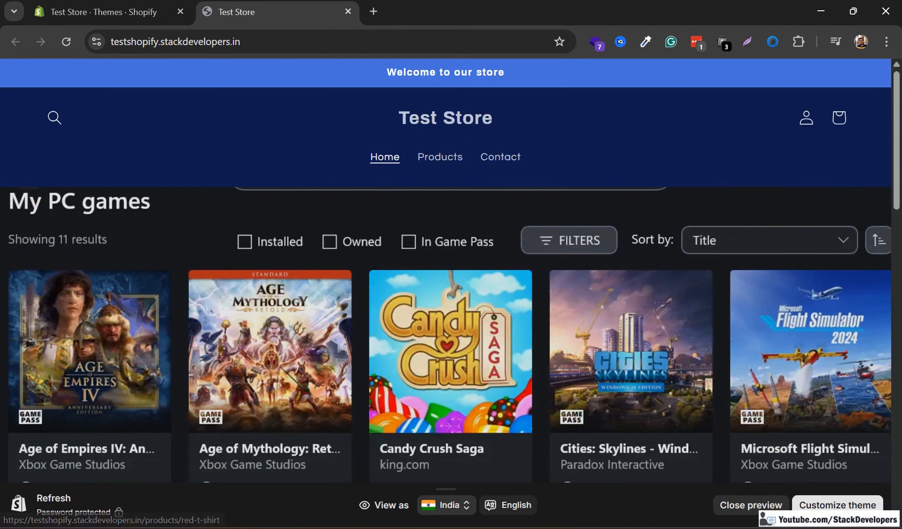
Examine the live store's Products page, including the product list and the Price filter
{"action": "left_click", "coordinate": [440, 156]}
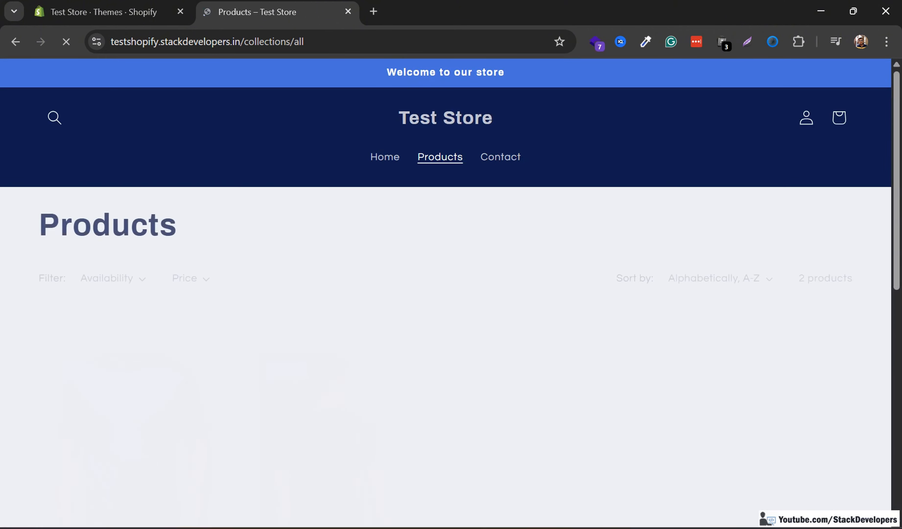
{"action": "scroll", "coordinate": [446, 327], "scroll_direction": "down", "scroll_amount": 10}
{"action": "scroll", "coordinate": [446, 327], "scroll_direction": "up", "scroll_amount": 7}
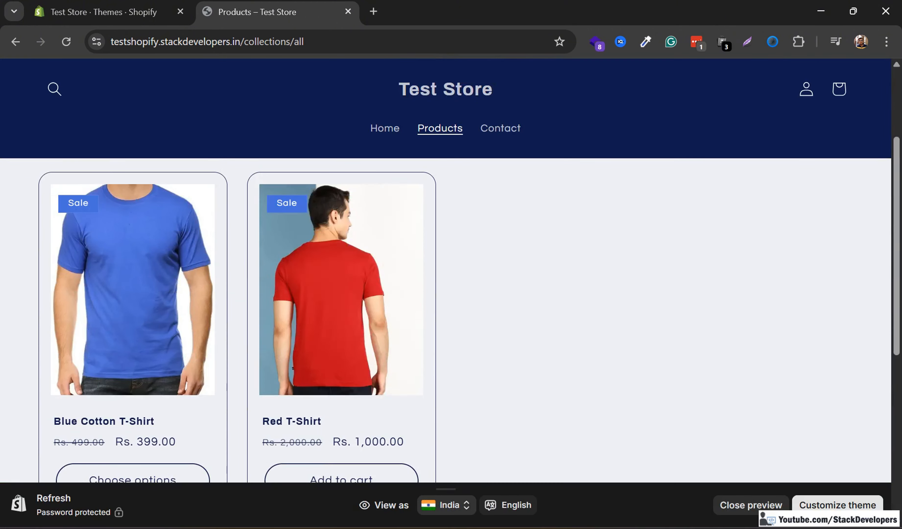
{"action": "scroll", "coordinate": [446, 316], "scroll_direction": "up", "scroll_amount": 4}
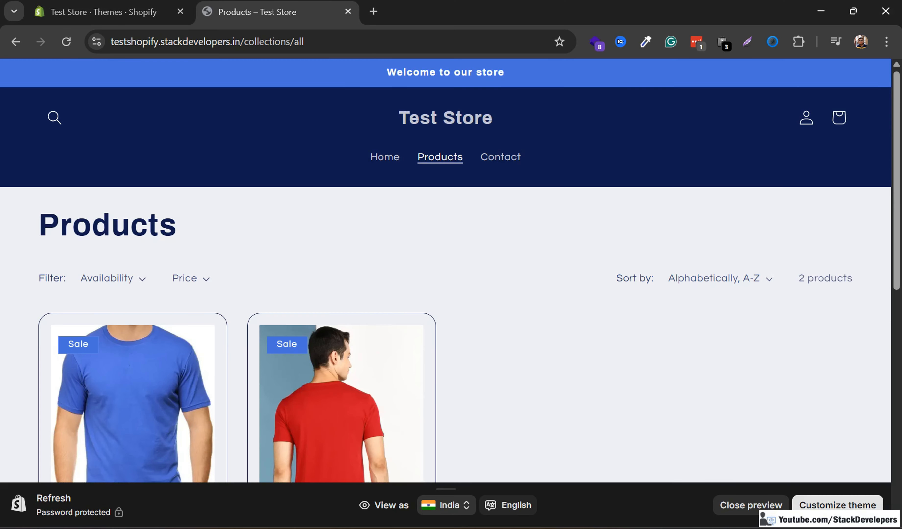
{"action": "left_click", "coordinate": [191, 278]}
{"action": "left_click", "coordinate": [191, 278]}
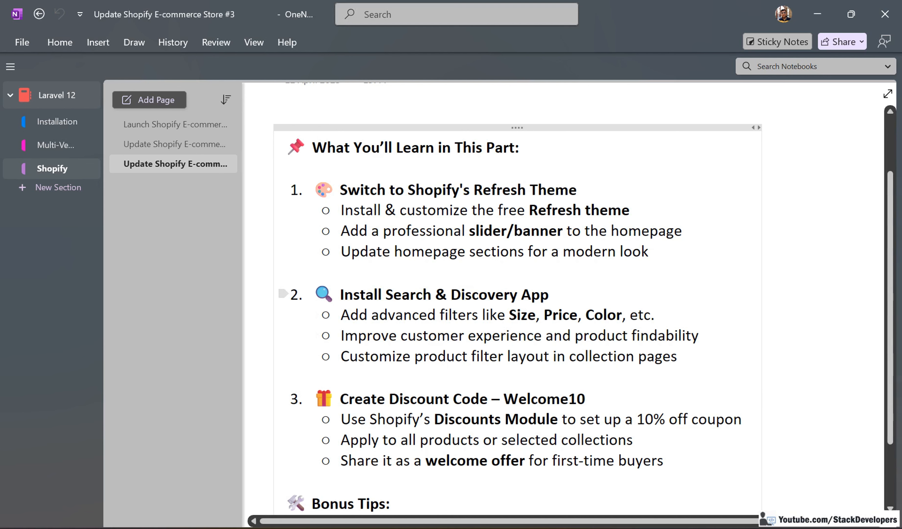
Copy "Search & Discovery App" from the OneNote outline and search for it among the apps in the Shopify admin
{"action": "left_click_drag", "start_coordinate": [385, 294], "coordinate": [552, 295]}
{"action": "key", "text": "ctrl+c"}
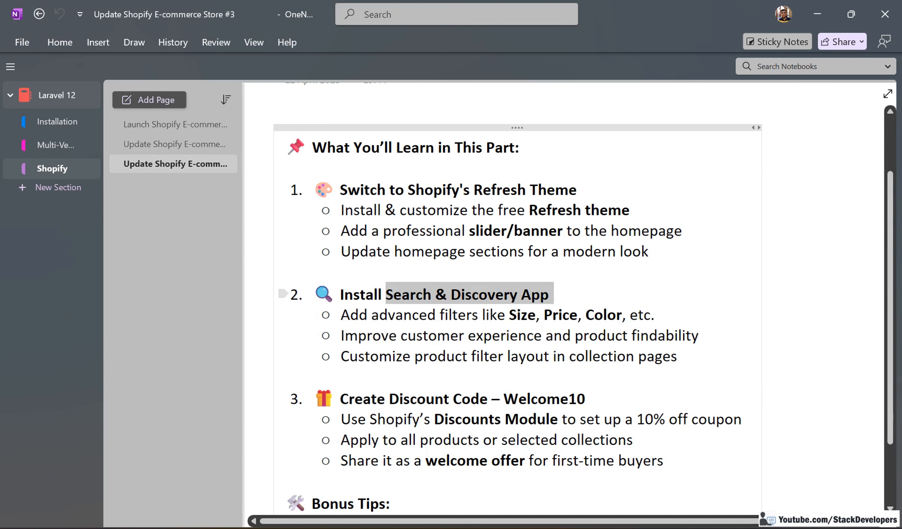
{"action": "key", "text": "alt+Tab"}
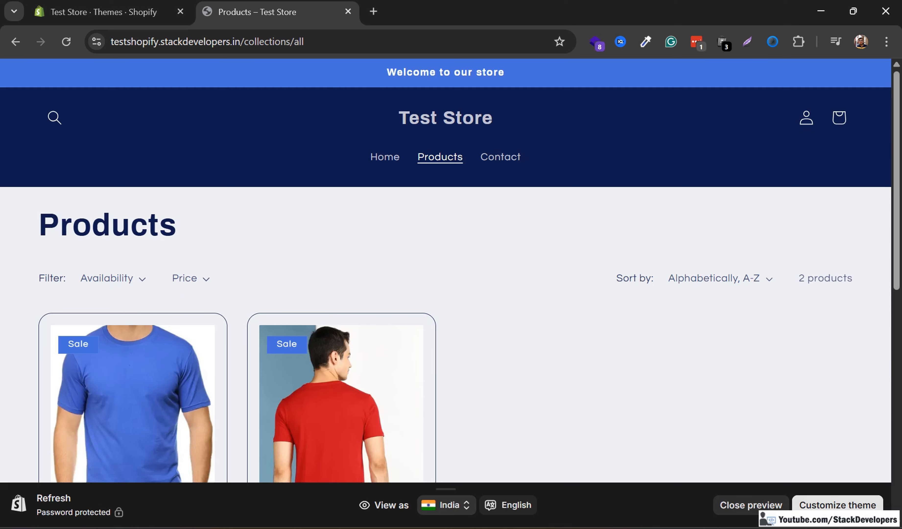
{"action": "left_click", "coordinate": [104, 12]}
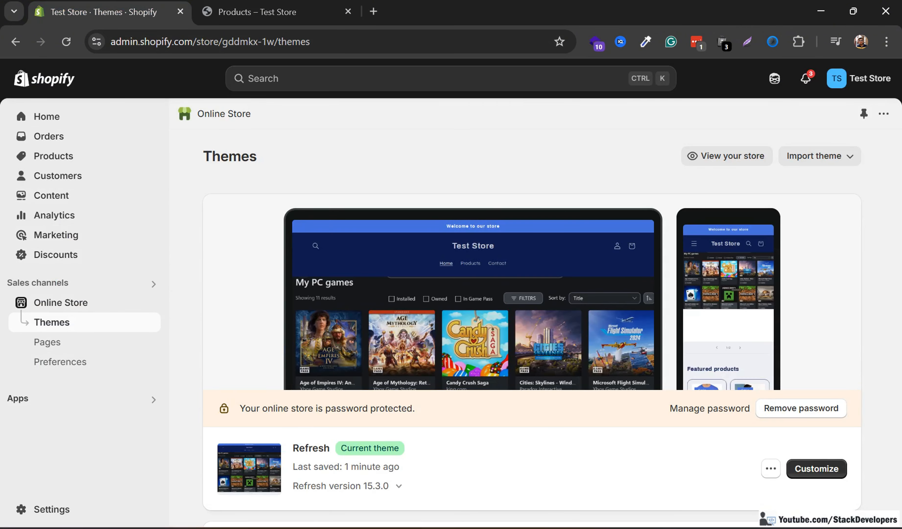
{"action": "left_click", "coordinate": [18, 399]}
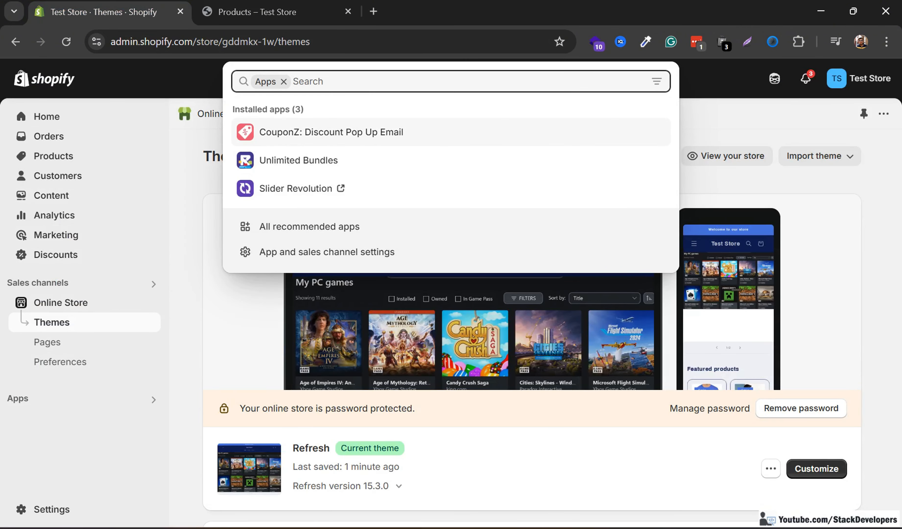
{"action": "key", "text": "ctrl+v"}
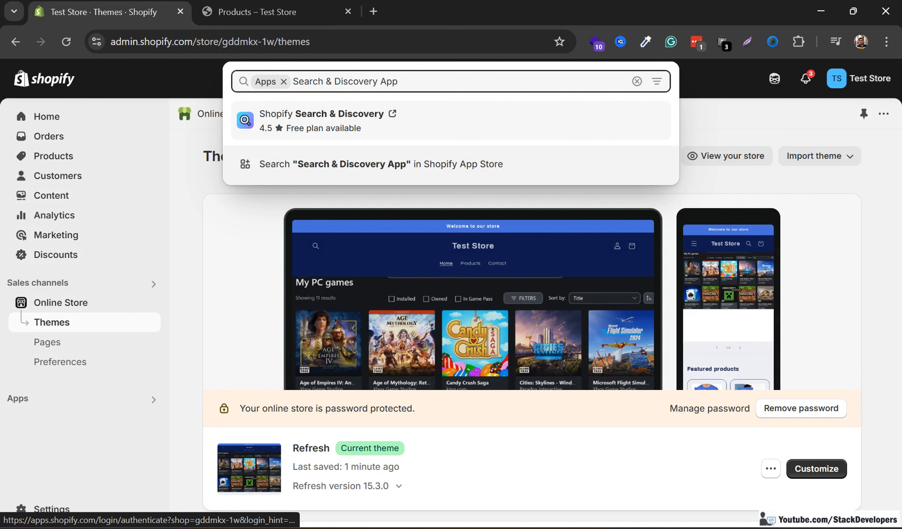
Install the Shopify Search & Discovery app from its app store listing and look over its overview page
{"action": "left_click", "coordinate": [339, 114]}
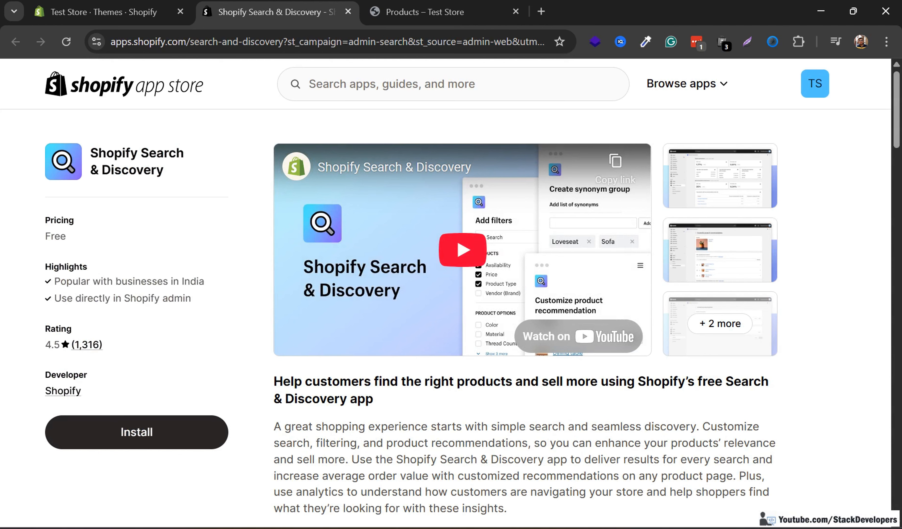
{"action": "left_click", "coordinate": [137, 431]}
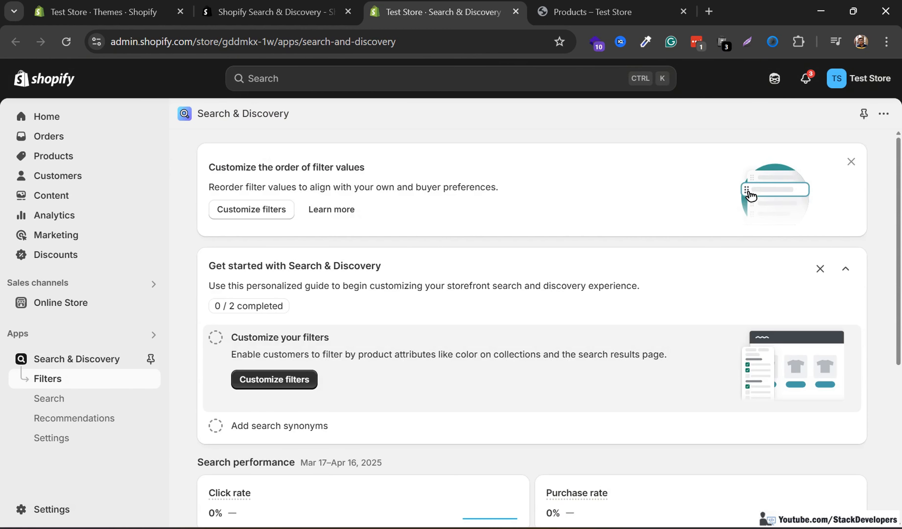
{"action": "scroll", "coordinate": [530, 327], "scroll_direction": "down", "scroll_amount": 5}
{"action": "scroll", "coordinate": [530, 327], "scroll_direction": "up", "scroll_amount": 2}
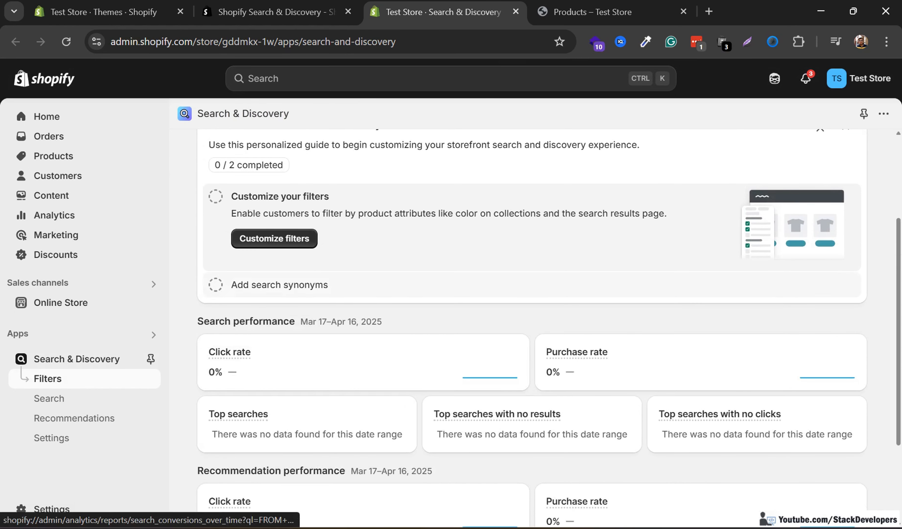
Start a new filter in Search & Discovery with the Size category metafield as its source
{"action": "left_click", "coordinate": [274, 238]}
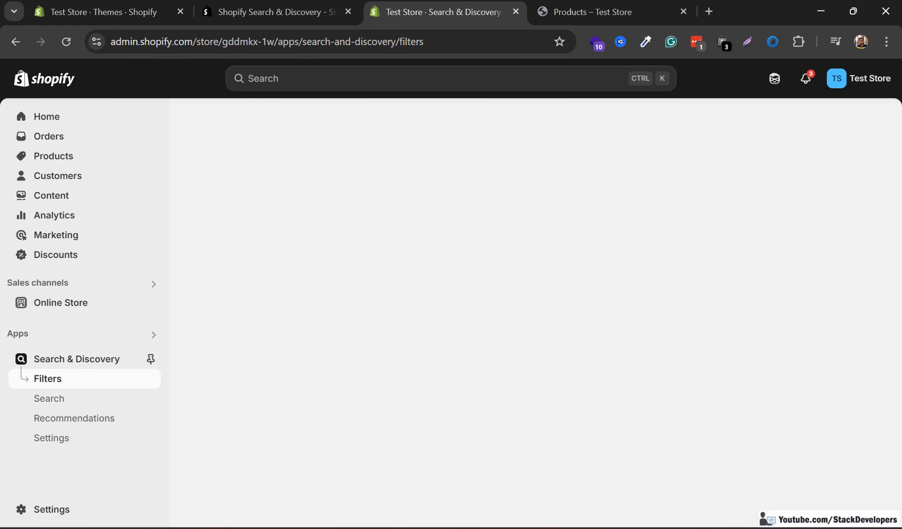
{"action": "left_click", "coordinate": [843, 156]}
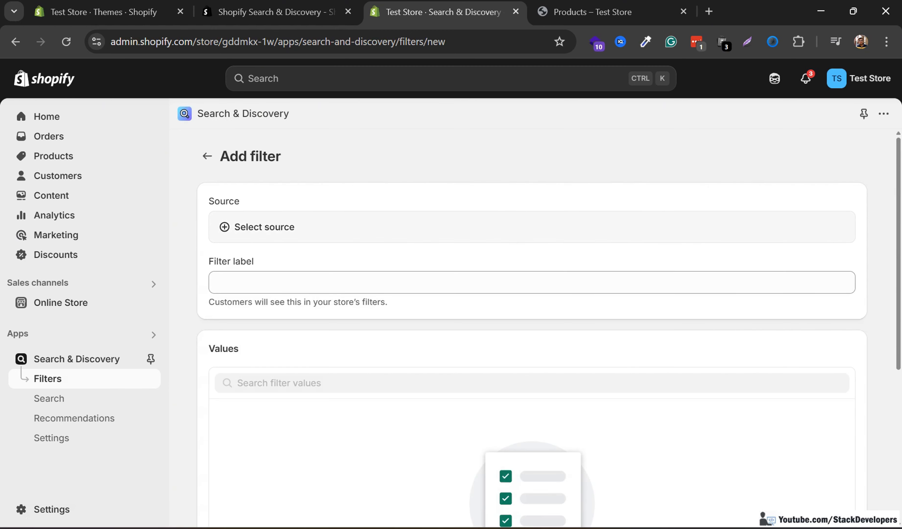
{"action": "left_click", "coordinate": [265, 227]}
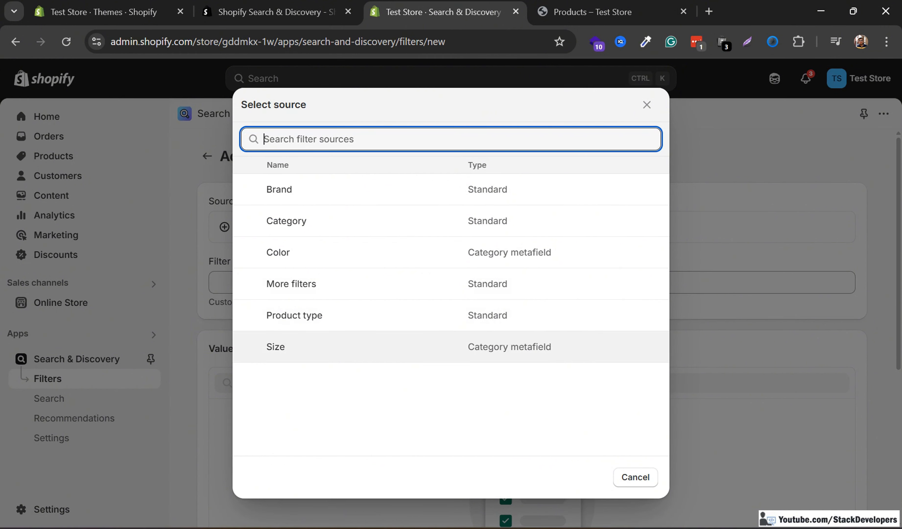
{"action": "left_click", "coordinate": [276, 346]}
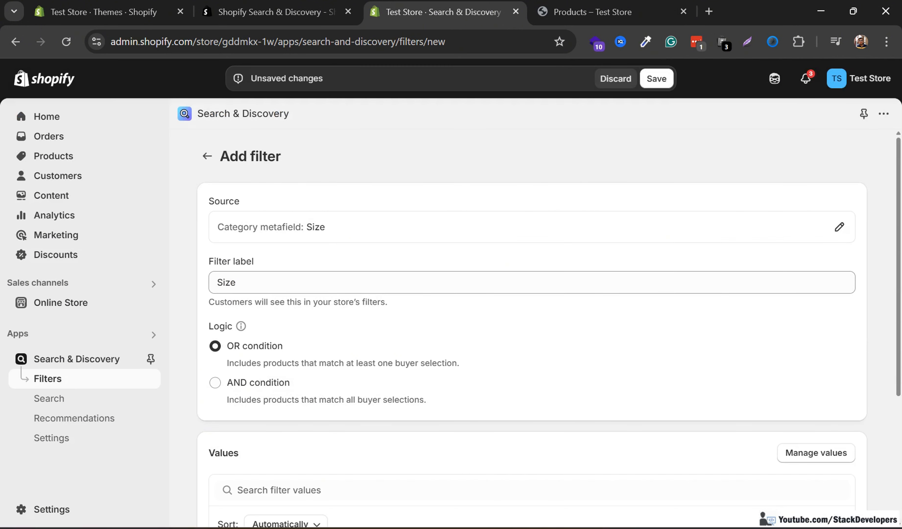
Review the Size filter's values and sort options, and save the filter
{"action": "scroll", "coordinate": [532, 327], "scroll_direction": "down", "scroll_amount": 2}
{"action": "scroll", "coordinate": [532, 326], "scroll_direction": "down", "scroll_amount": 3}
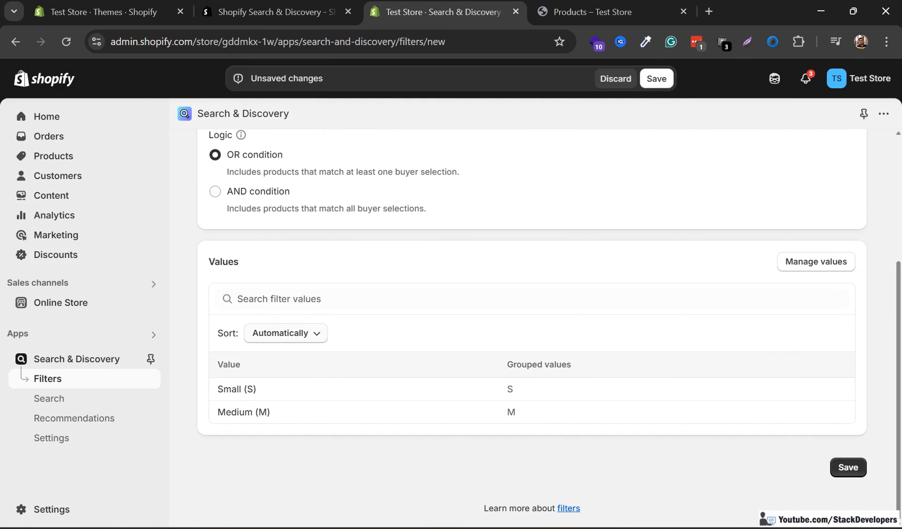
{"action": "left_click", "coordinate": [286, 333]}
{"action": "left_click", "coordinate": [286, 334]}
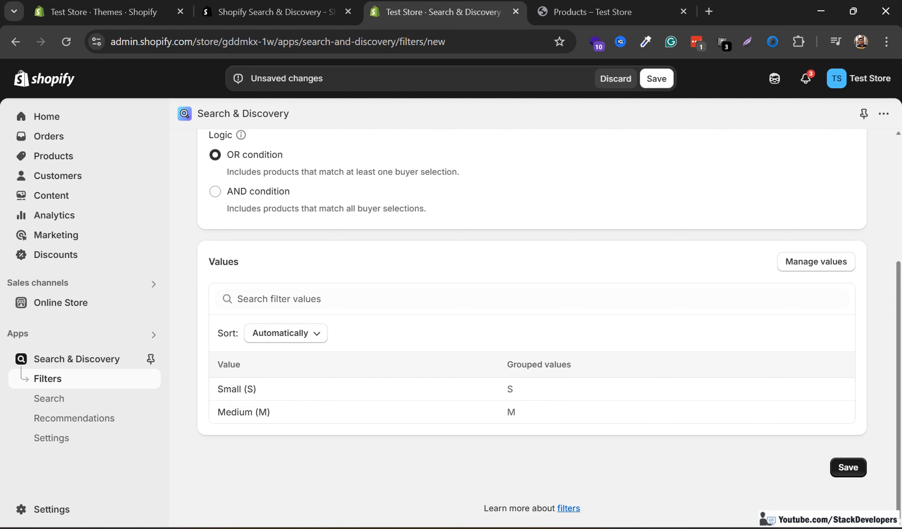
{"action": "left_click", "coordinate": [849, 468]}
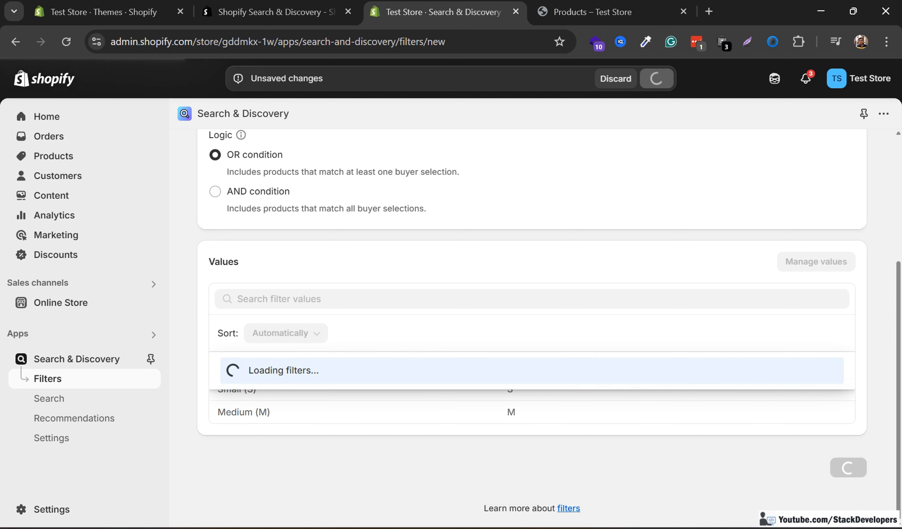
Test the Size filter on the live store's Products page by filtering the products to Small (S)
{"action": "key", "text": "ctrl+Tab"}
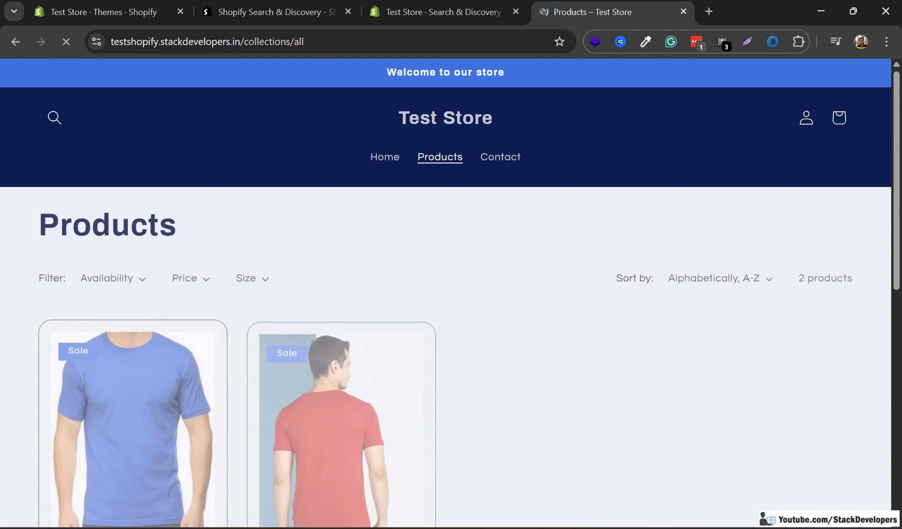
{"action": "left_click", "coordinate": [250, 278]}
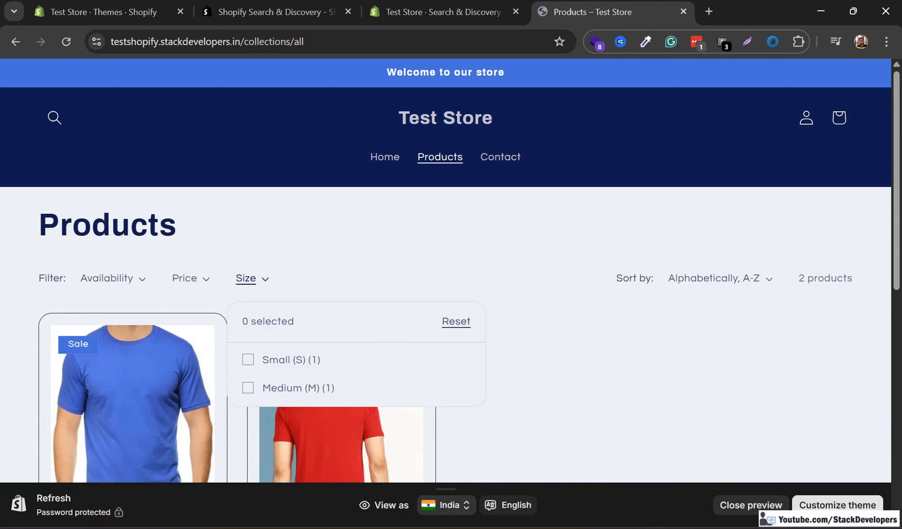
{"action": "scroll", "coordinate": [341, 254], "scroll_direction": "down", "scroll_amount": 5}
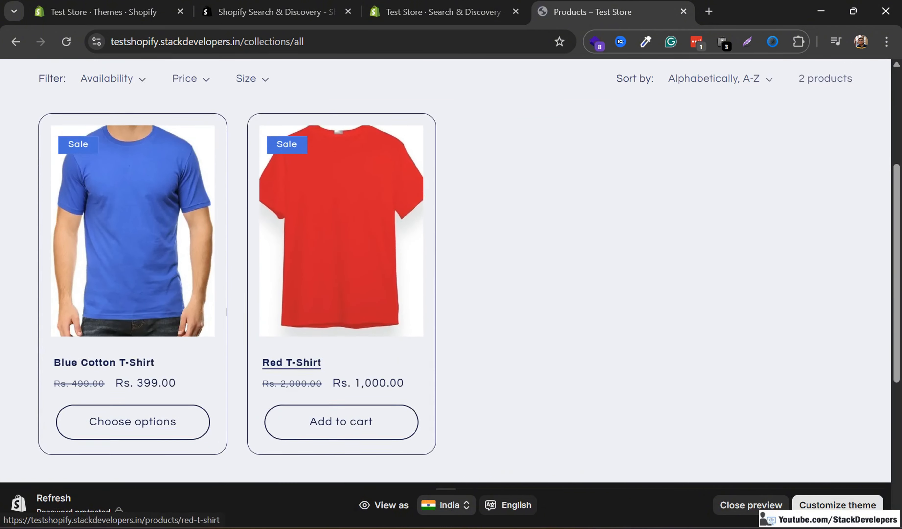
{"action": "scroll", "coordinate": [341, 254], "scroll_direction": "up", "scroll_amount": 4}
{"action": "left_click", "coordinate": [250, 207]}
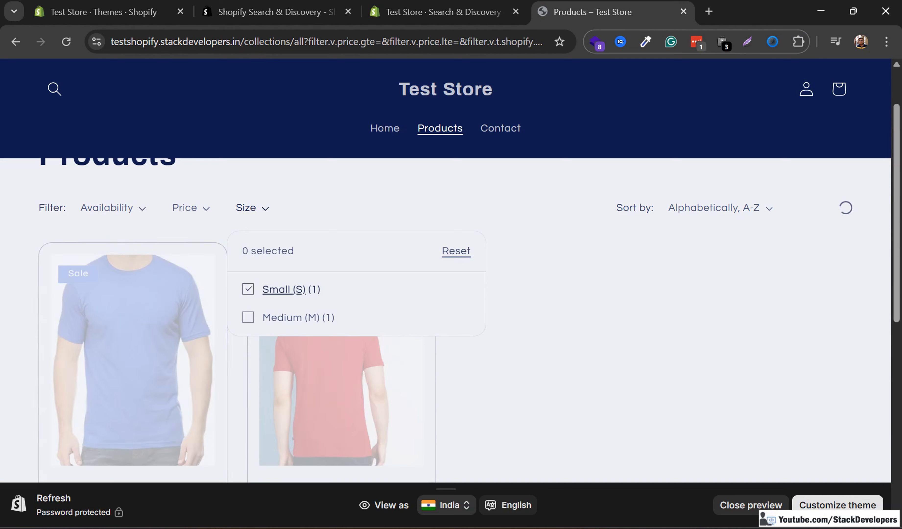
{"action": "scroll", "coordinate": [283, 290], "scroll_direction": "down", "scroll_amount": 1}
{"action": "left_click", "coordinate": [290, 316]}
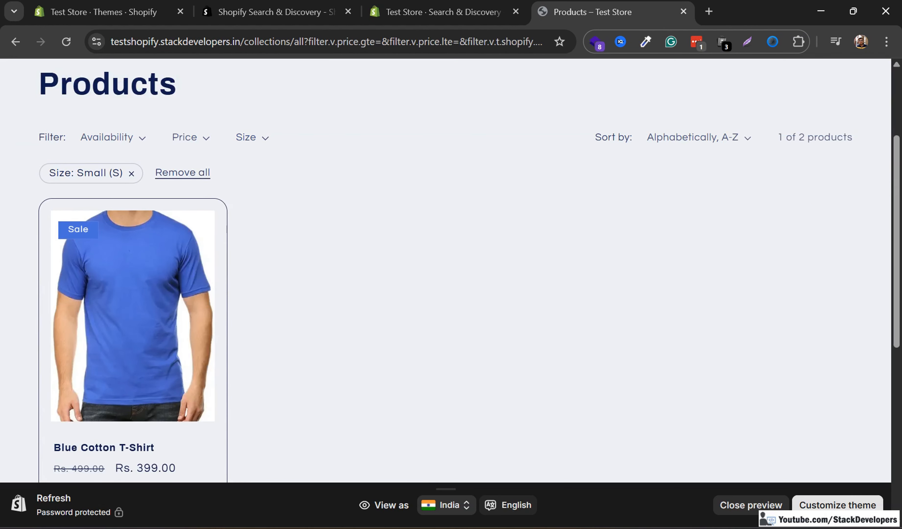
Look over the product listed under the Small (S) size filter and remove all filters from the Products page
{"action": "scroll", "coordinate": [132, 312], "scroll_direction": "down", "scroll_amount": 1}
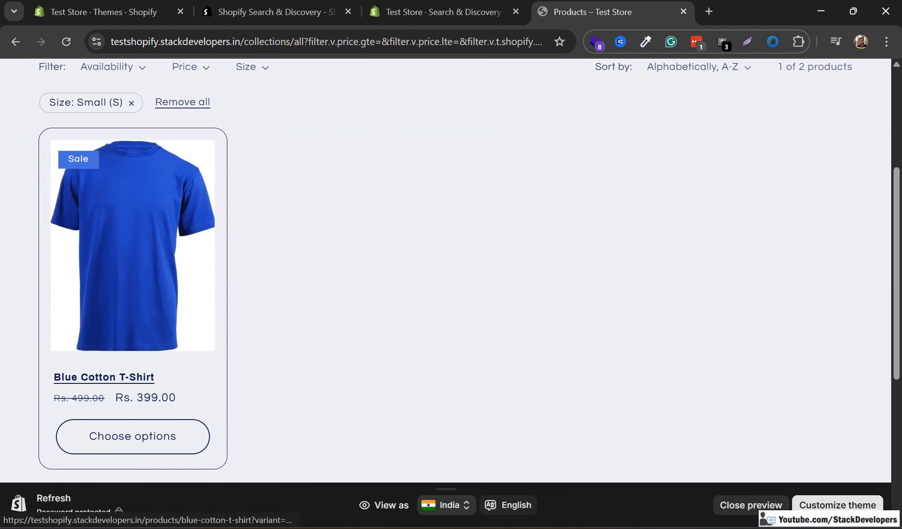
{"action": "scroll", "coordinate": [133, 312], "scroll_direction": "up", "scroll_amount": 1}
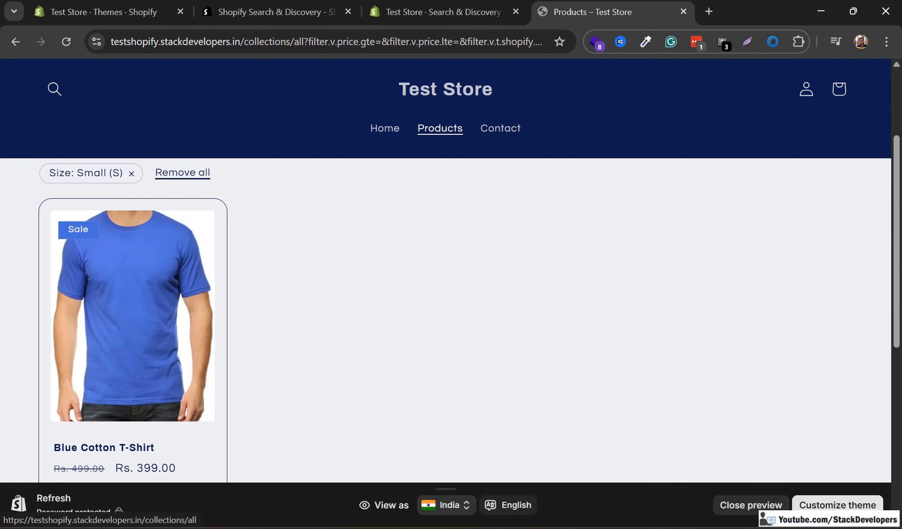
{"action": "left_click", "coordinate": [182, 172]}
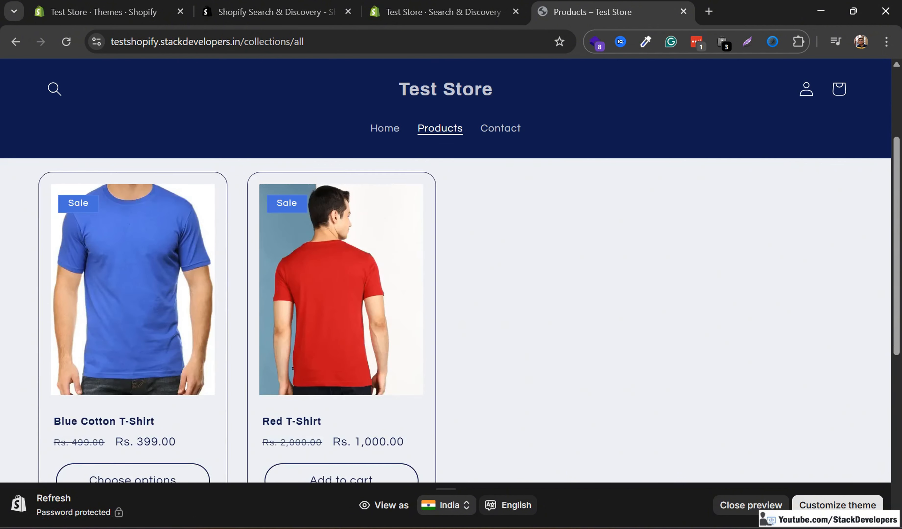
{"action": "scroll", "coordinate": [450, 309], "scroll_direction": "up", "scroll_amount": 2}
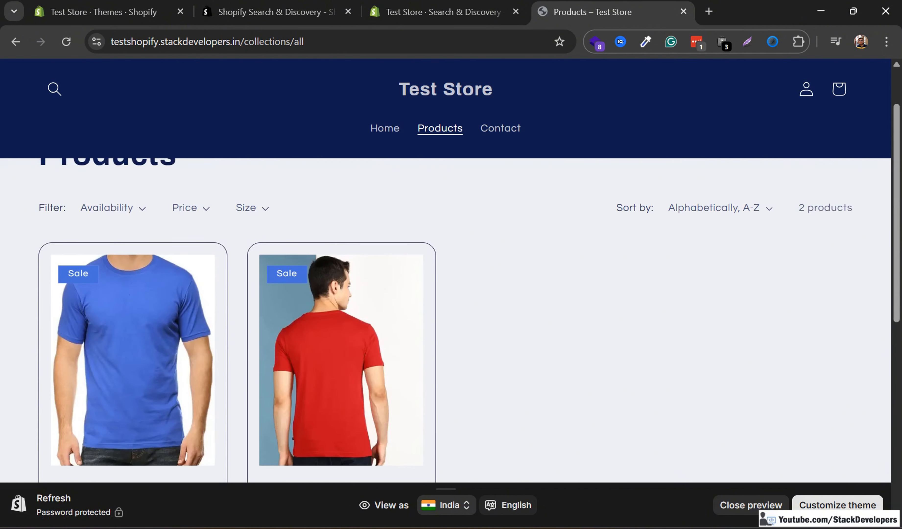
{"action": "scroll", "coordinate": [450, 308], "scroll_direction": "down", "scroll_amount": 2}
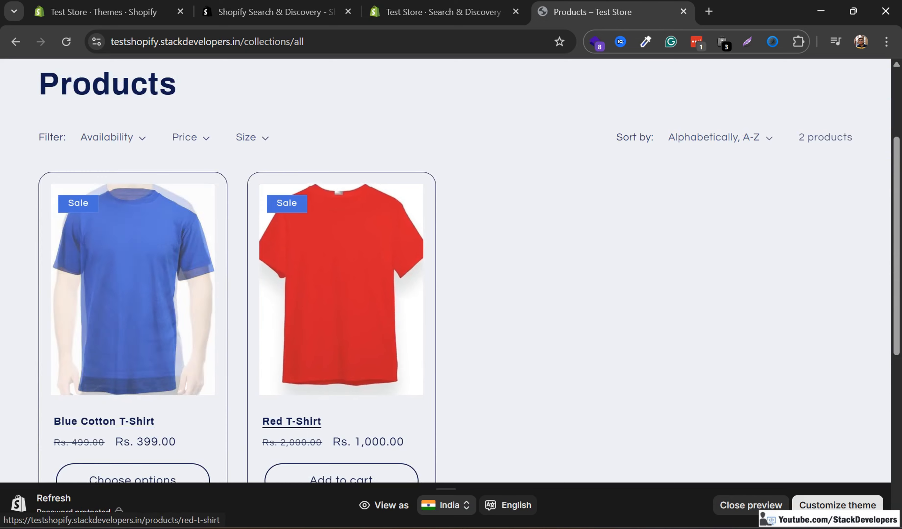
Check the lesson notes in OneNote for the filters to add with Search & Discovery, and return to the browser
{"action": "key", "text": "alt+Tab"}
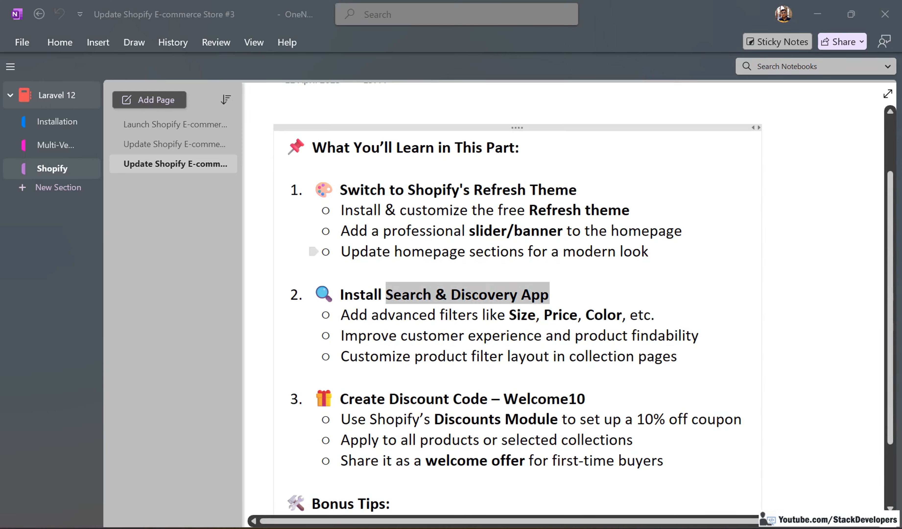
{"action": "key", "text": "alt+Tab"}
{"action": "key", "text": "alt+Tab"}
{"action": "key", "text": "alt+Tab"}
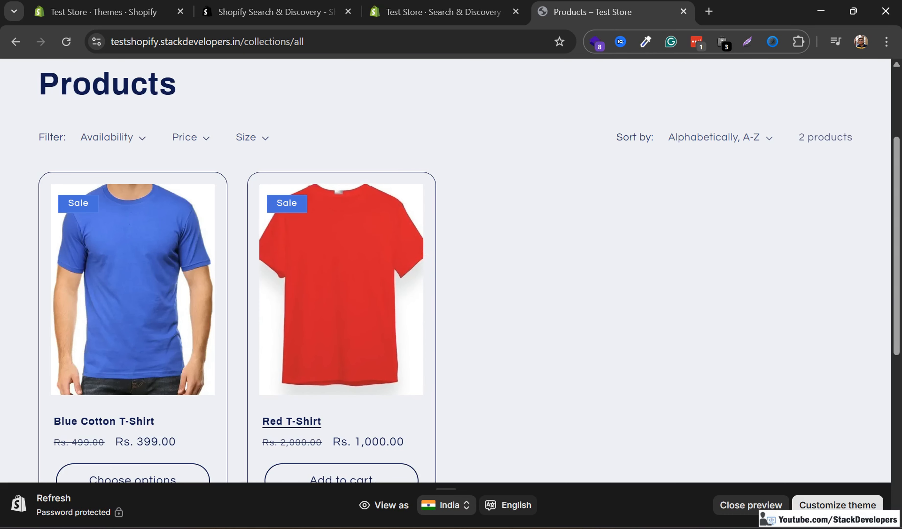
Add a new filter in Search & Discovery with the Color category metafield as its source, and save it
{"action": "key", "text": "ctrl+shift+Tab"}
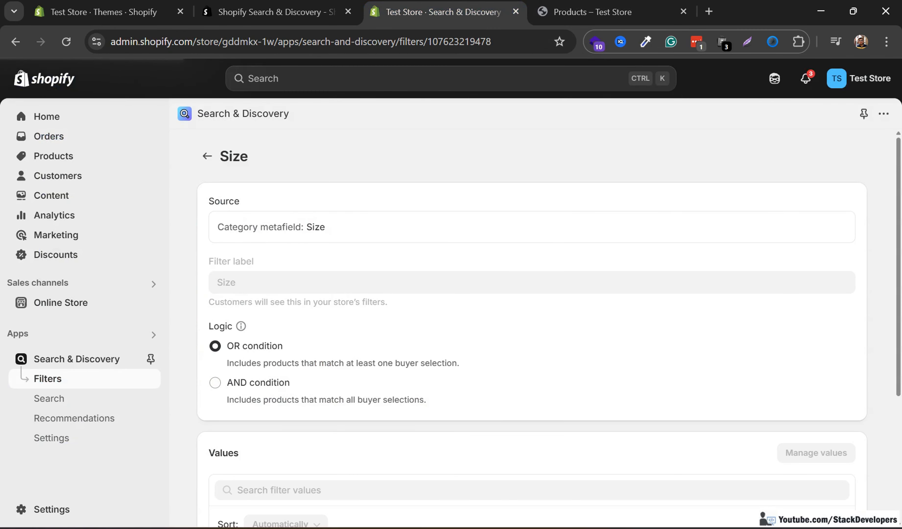
{"action": "left_click", "coordinate": [207, 156]}
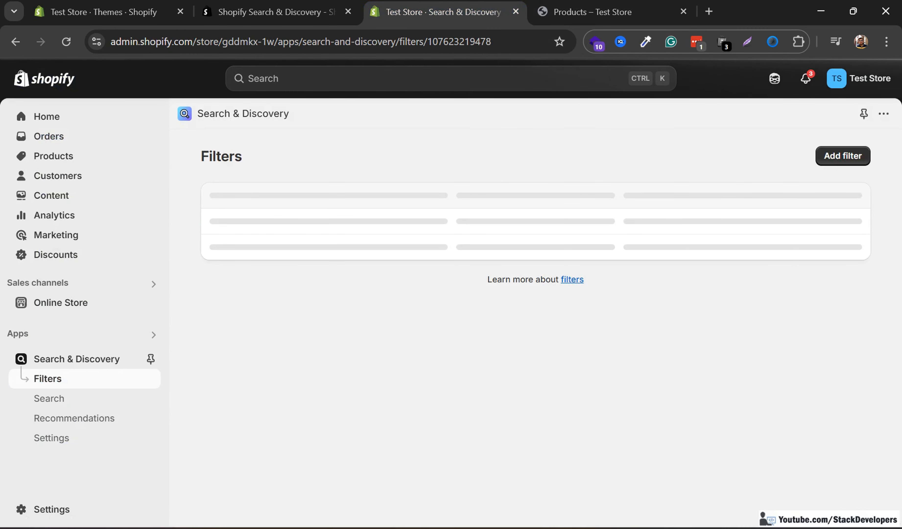
{"action": "left_click", "coordinate": [844, 154]}
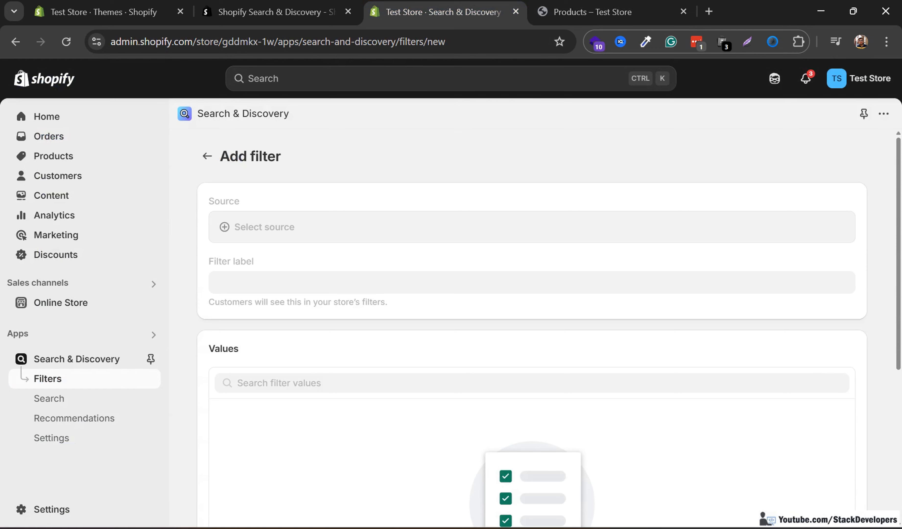
{"action": "left_click", "coordinate": [264, 227]}
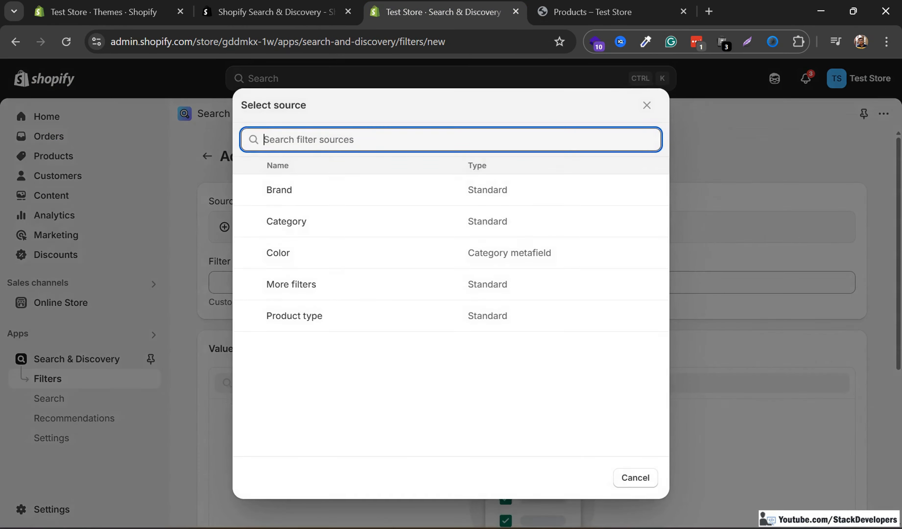
{"action": "left_click", "coordinate": [278, 253]}
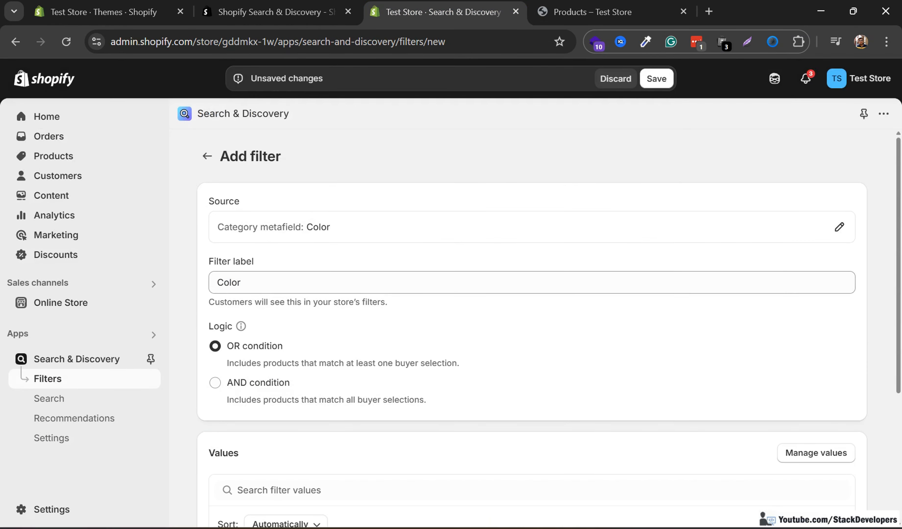
{"action": "scroll", "coordinate": [533, 326], "scroll_direction": "down", "scroll_amount": 5}
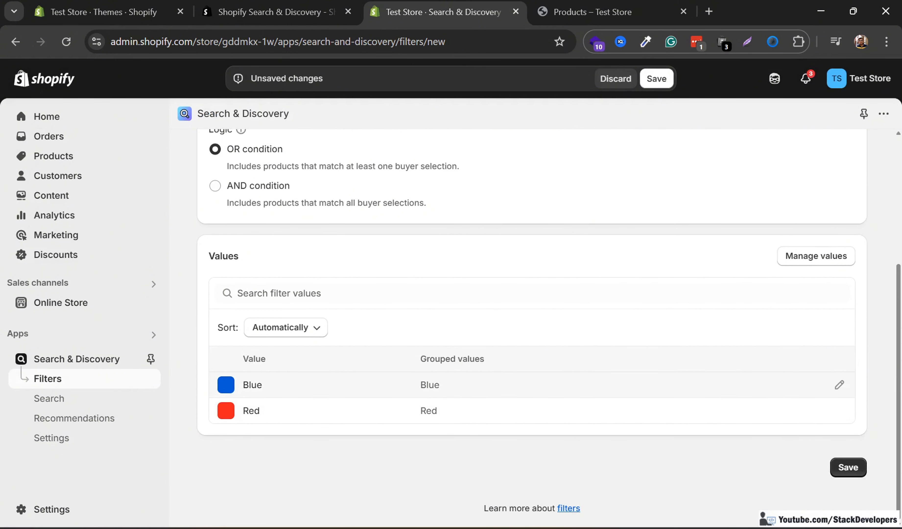
{"action": "left_click", "coordinate": [848, 468]}
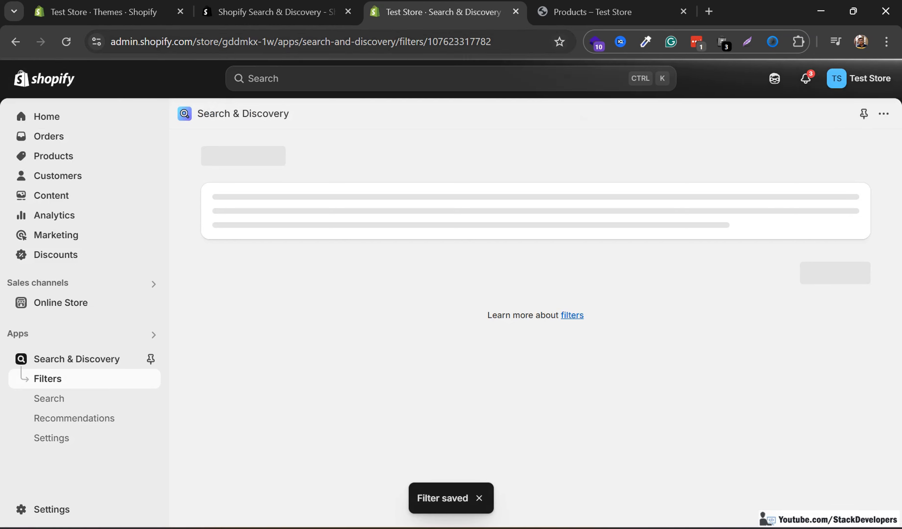
Check the live store's Products page for the Color filter
{"action": "left_click", "coordinate": [593, 12]}
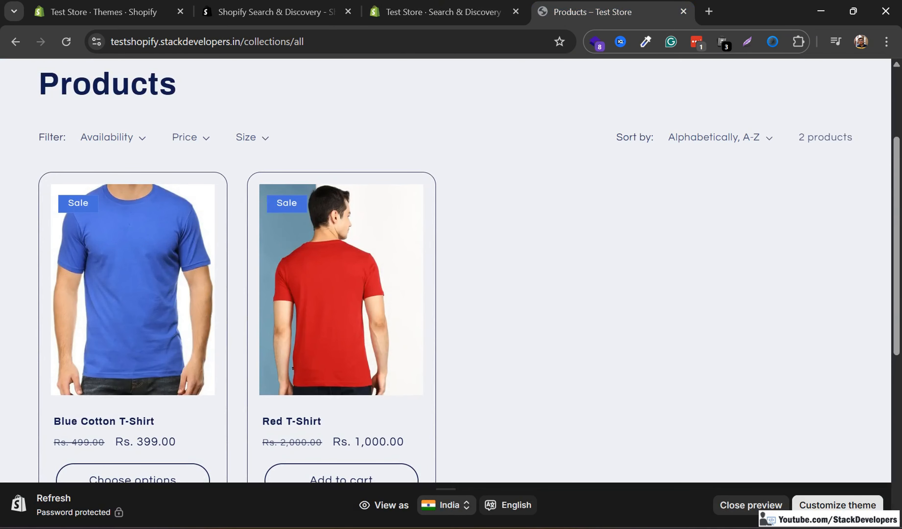
{"action": "scroll", "coordinate": [446, 271], "scroll_direction": "down", "scroll_amount": 5}
{"action": "scroll", "coordinate": [446, 271], "scroll_direction": "up", "scroll_amount": 9}
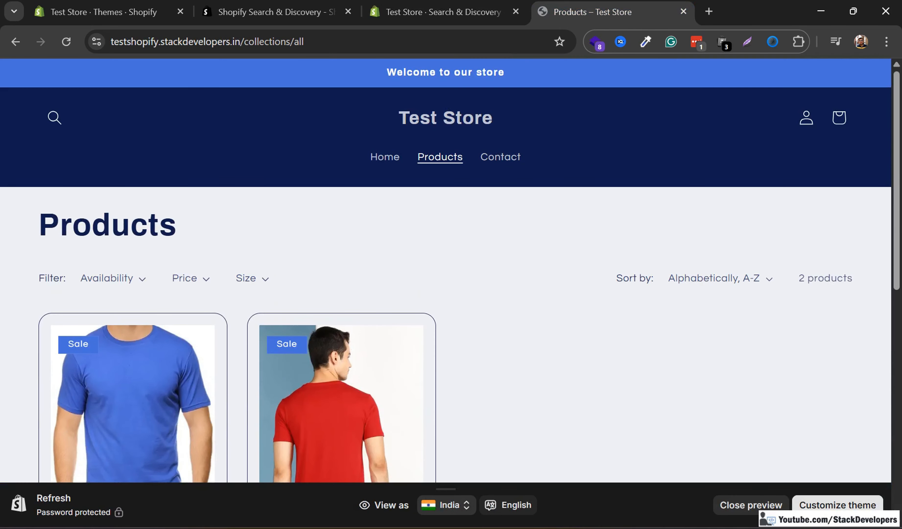
Review the saved Color filter's values and confirm its value management with automatic groups and swatches included
{"action": "left_click", "coordinate": [436, 12]}
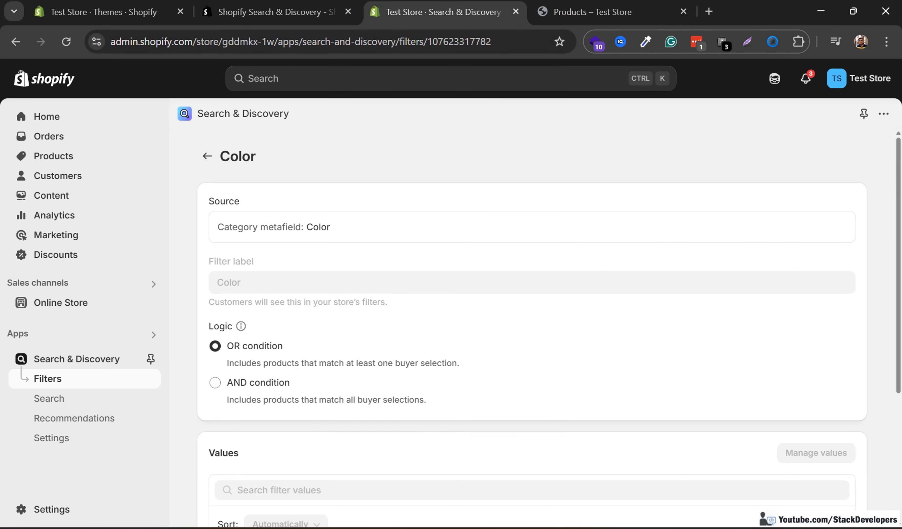
{"action": "scroll", "coordinate": [532, 308], "scroll_direction": "down", "scroll_amount": 4}
{"action": "scroll", "coordinate": [532, 385], "scroll_direction": "up", "scroll_amount": 3}
{"action": "scroll", "coordinate": [532, 385], "scroll_direction": "down", "scroll_amount": 4}
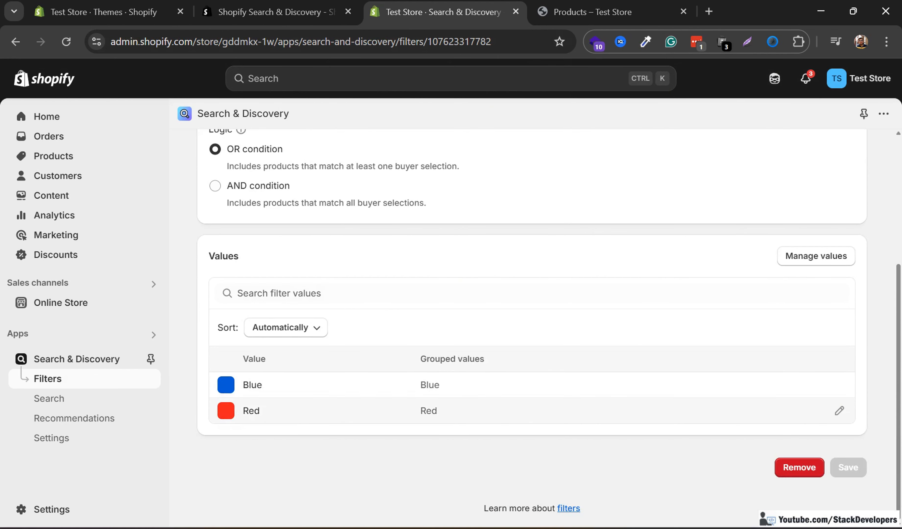
{"action": "scroll", "coordinate": [817, 363], "scroll_direction": "up", "scroll_amount": 2}
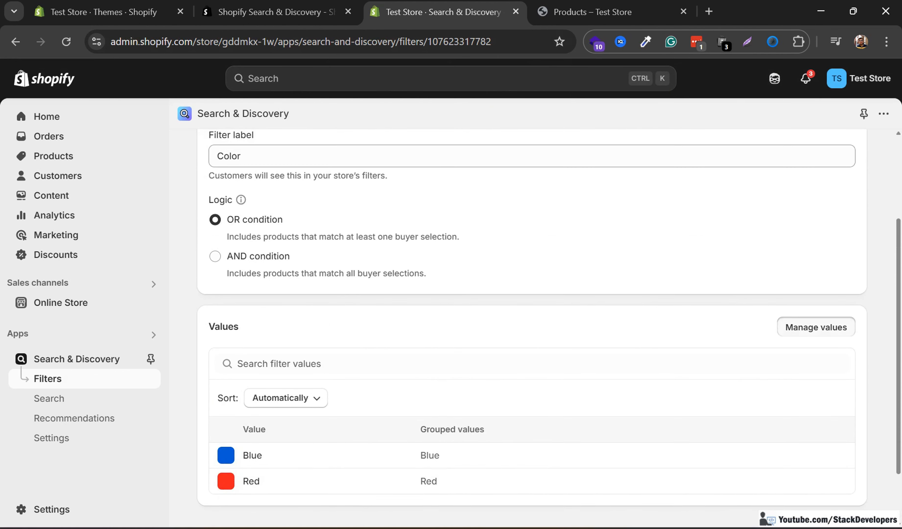
{"action": "left_click", "coordinate": [816, 326]}
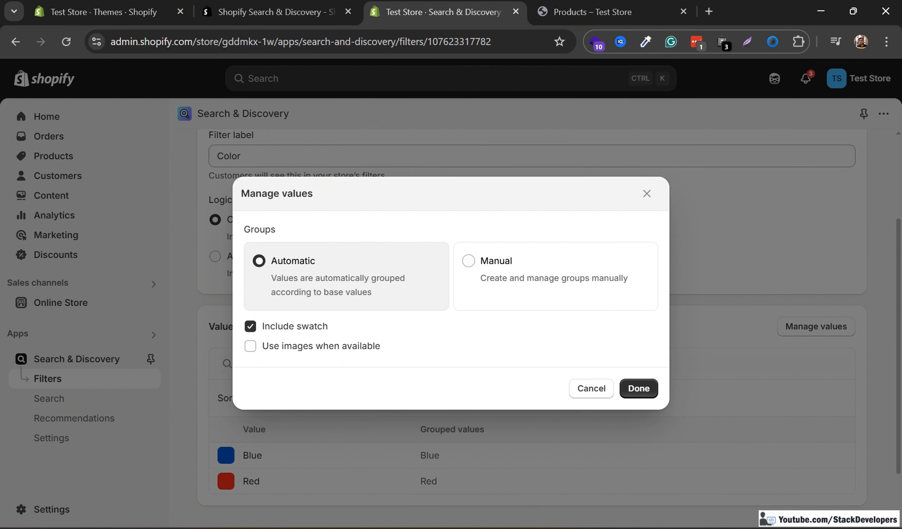
{"action": "left_click", "coordinate": [639, 388]}
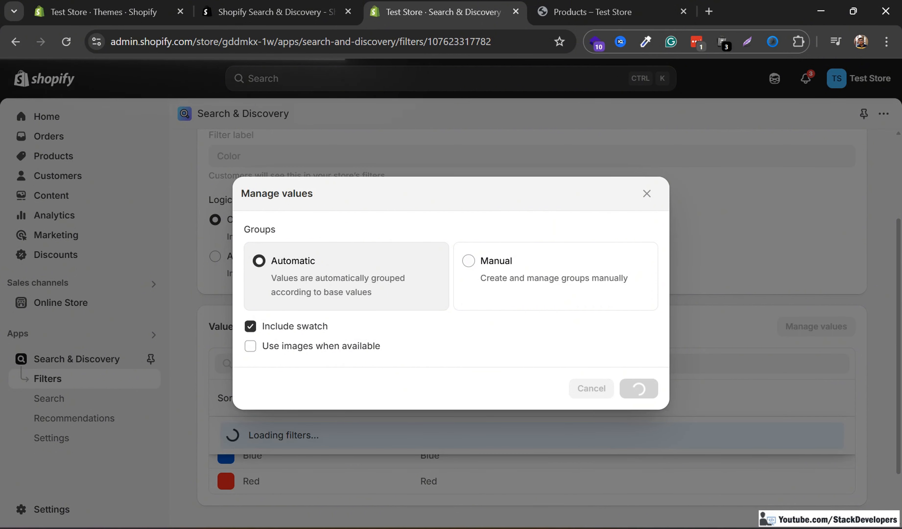
{"action": "scroll", "coordinate": [532, 327], "scroll_direction": "up", "scroll_amount": 4}
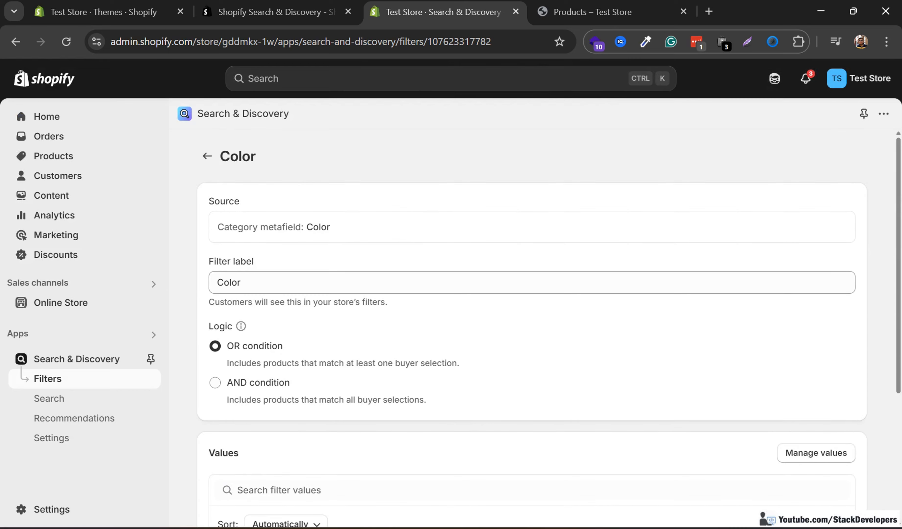
Test the Color filter on the live Products page by filtering to Blue, and remove the filter
{"action": "left_click", "coordinate": [593, 12]}
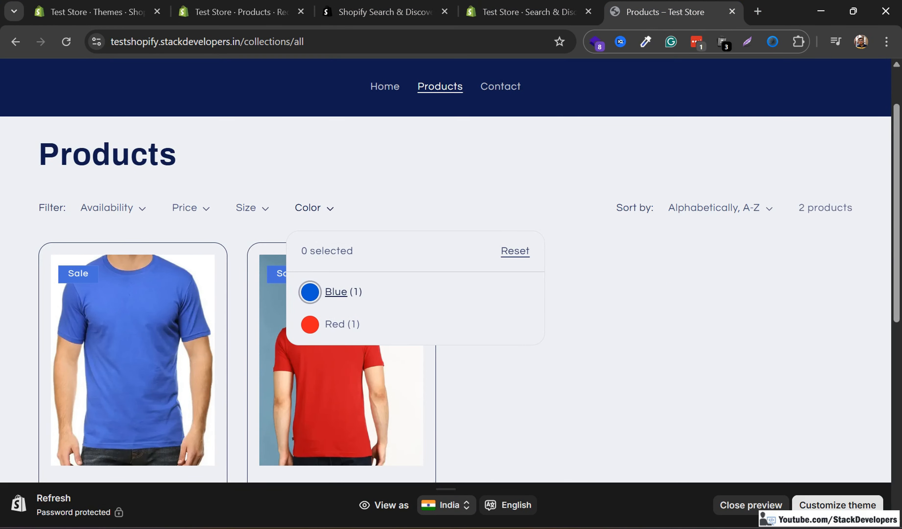
{"action": "left_click", "coordinate": [310, 291]}
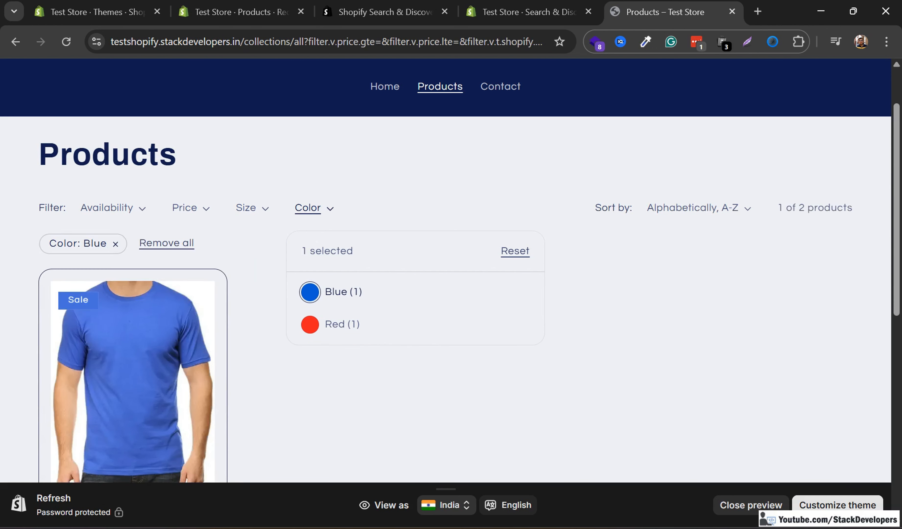
{"action": "scroll", "coordinate": [312, 325], "scroll_direction": "down", "scroll_amount": 1}
{"action": "left_click", "coordinate": [250, 327]}
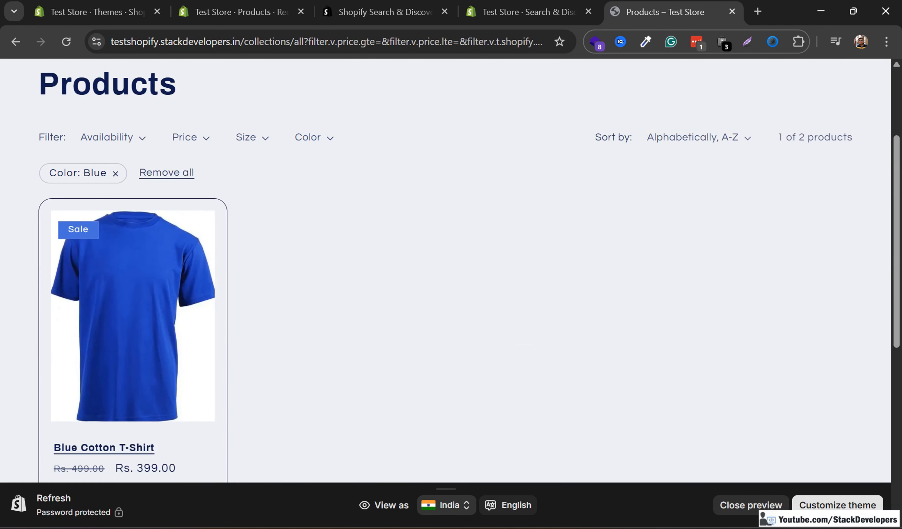
{"action": "scroll", "coordinate": [446, 255], "scroll_direction": "up", "scroll_amount": 2}
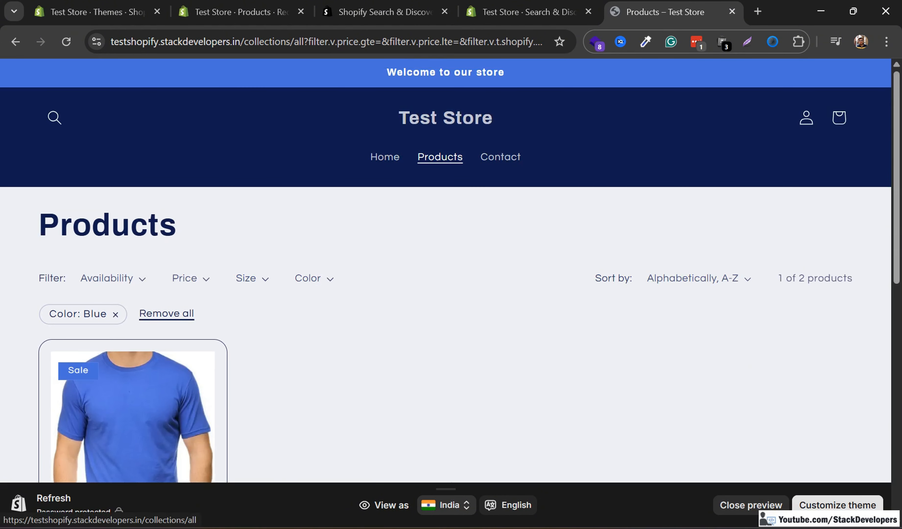
{"action": "left_click", "coordinate": [167, 313]}
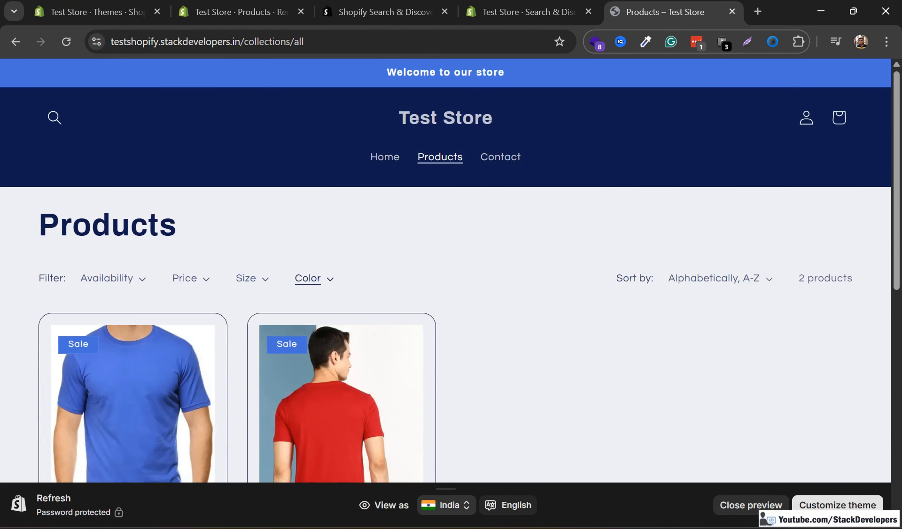
Filter the live Products page by the color Red, look over the listed product, and remove the filter
{"action": "left_click", "coordinate": [308, 278]}
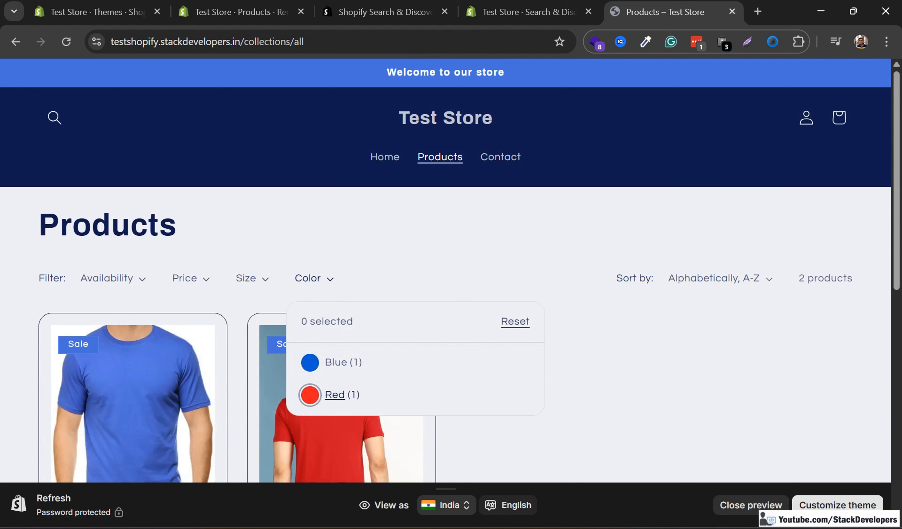
{"action": "left_click", "coordinate": [335, 395]}
{"action": "left_click", "coordinate": [307, 278]}
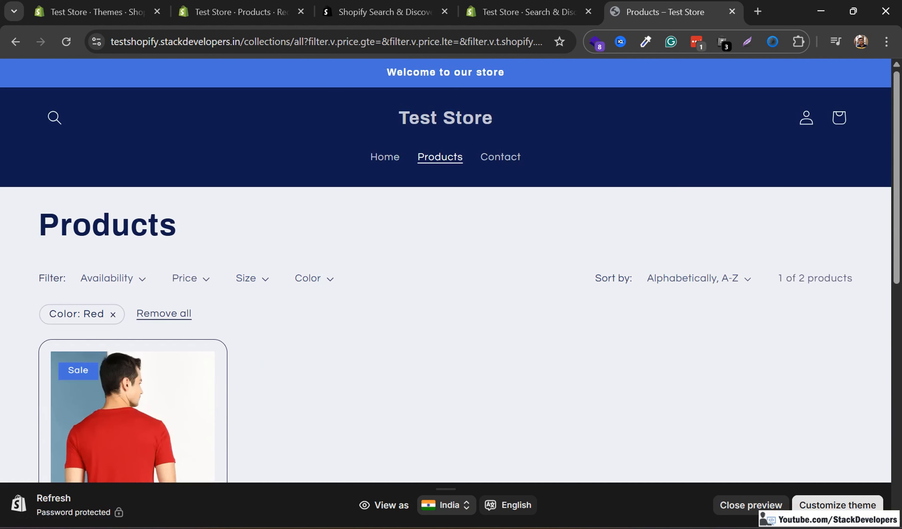
{"action": "scroll", "coordinate": [308, 291], "scroll_direction": "down", "scroll_amount": 2}
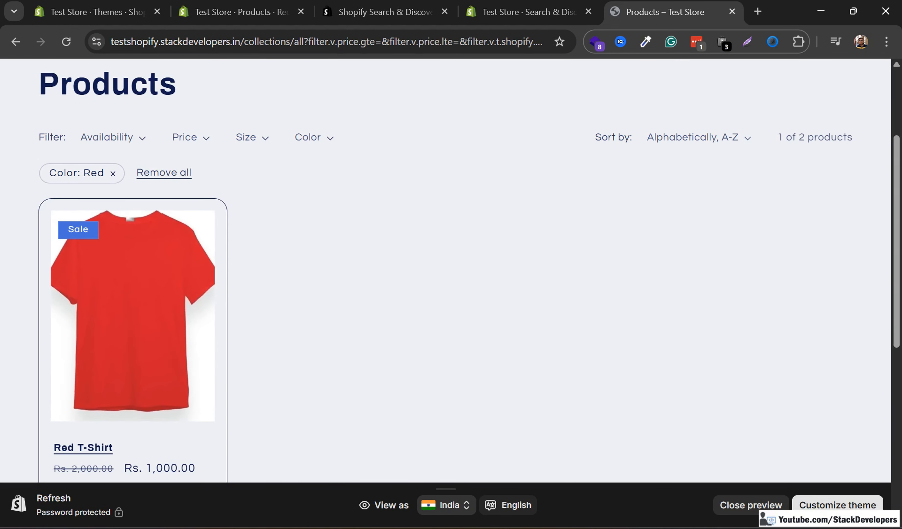
{"action": "left_click", "coordinate": [164, 173]}
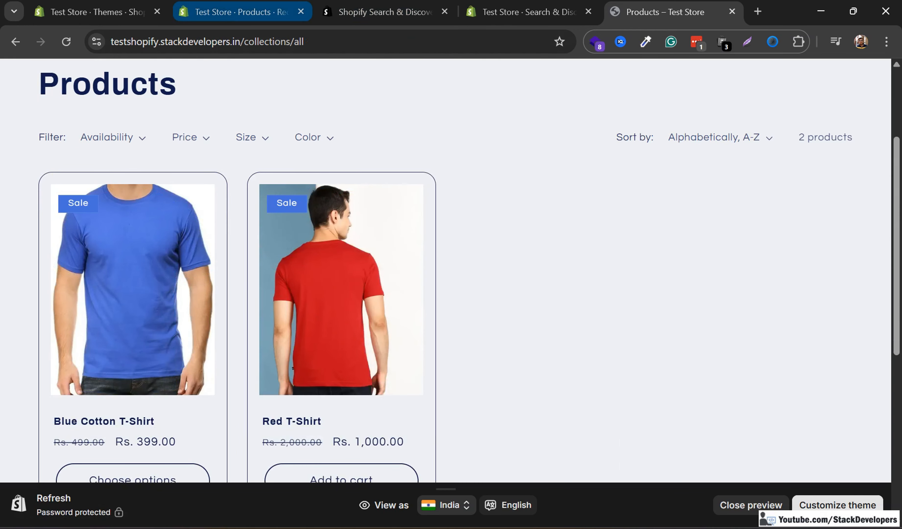
Review the category metafields, such as Color and Size, on the Red T-Shirt's admin product page
{"action": "left_click", "coordinate": [239, 12]}
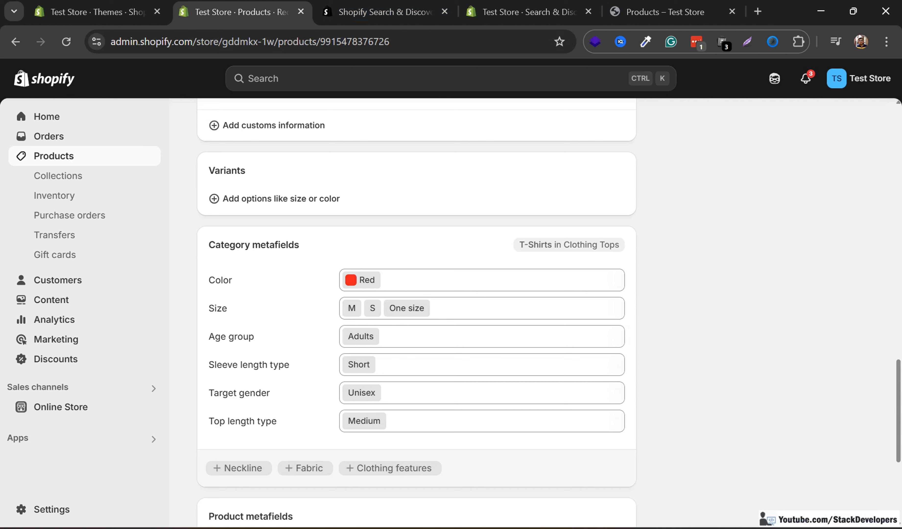
{"action": "scroll", "coordinate": [417, 312], "scroll_direction": "up", "scroll_amount": 6}
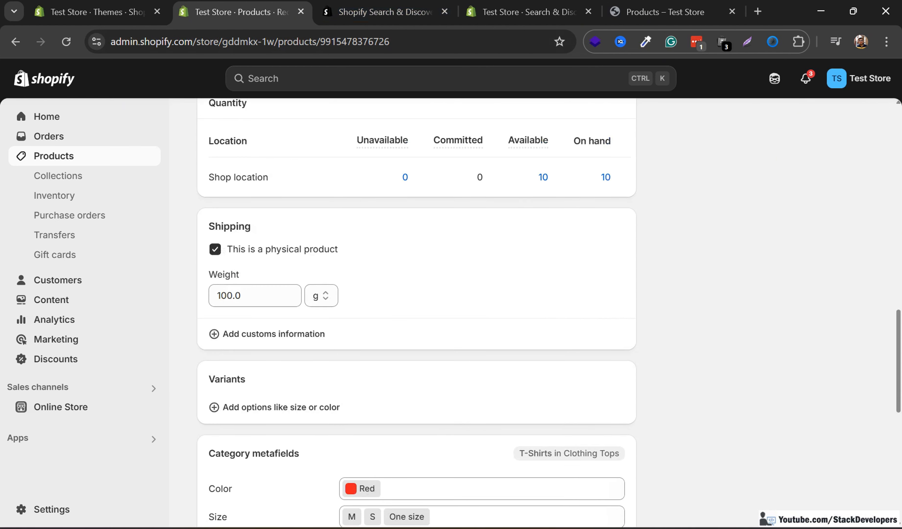
{"action": "scroll", "coordinate": [417, 313], "scroll_direction": "down", "scroll_amount": 4}
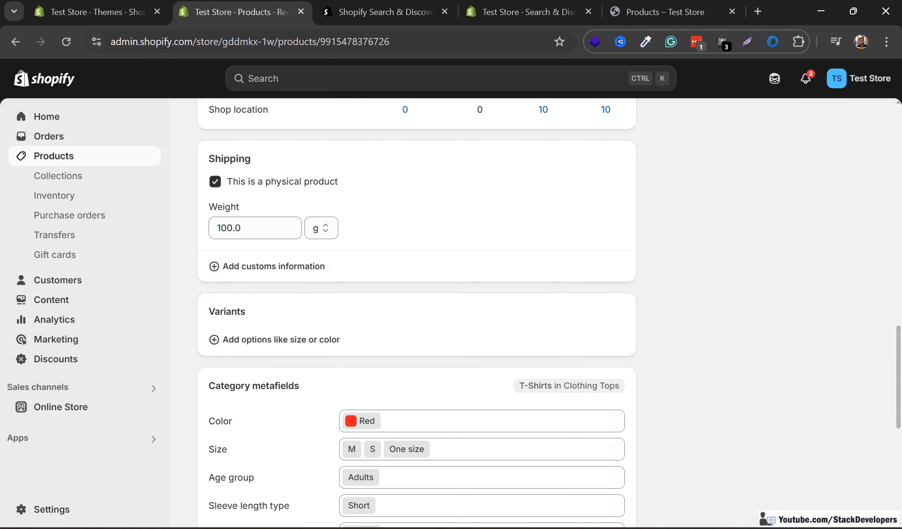
{"action": "left_click", "coordinate": [381, 12]}
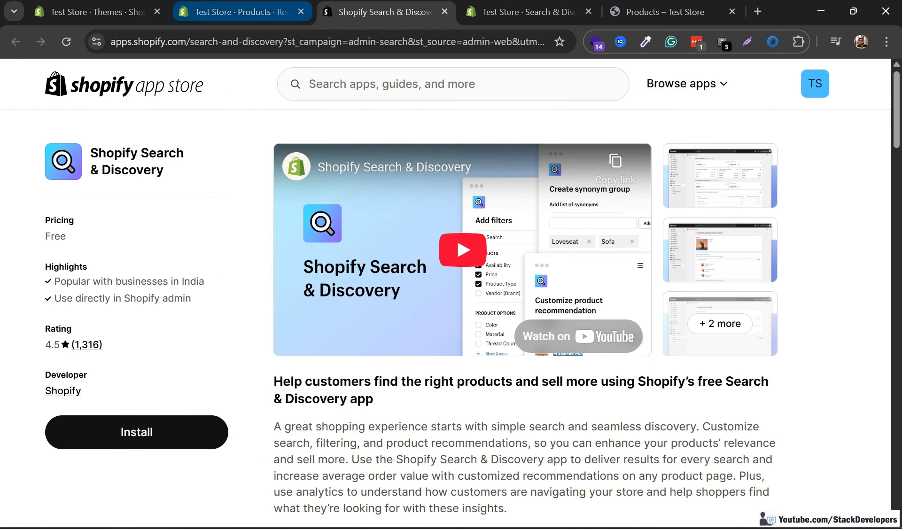
Return from the Color filter's settings to the Search & Discovery list of filters
{"action": "left_click", "coordinate": [96, 11]}
{"action": "left_click", "coordinate": [240, 11]}
{"action": "left_click", "coordinate": [381, 11]}
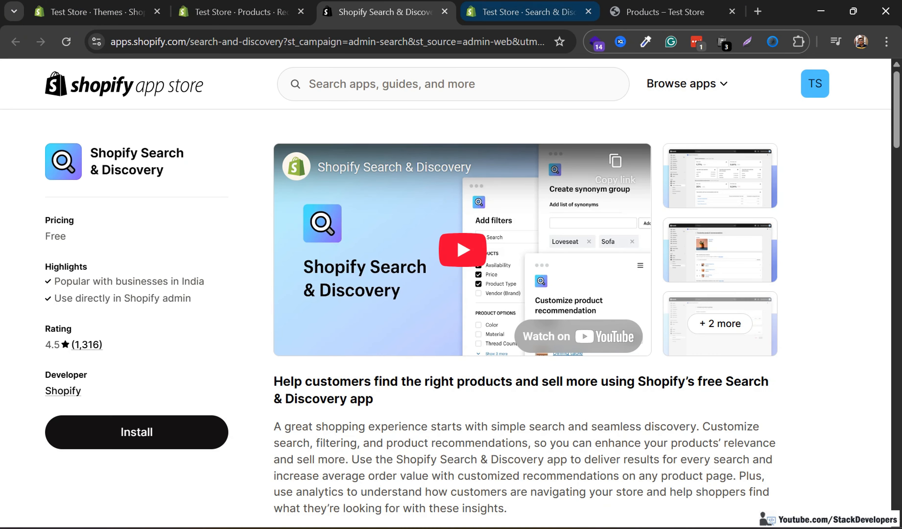
{"action": "left_click", "coordinate": [526, 12]}
{"action": "left_click", "coordinate": [381, 12]}
{"action": "left_click", "coordinate": [526, 11]}
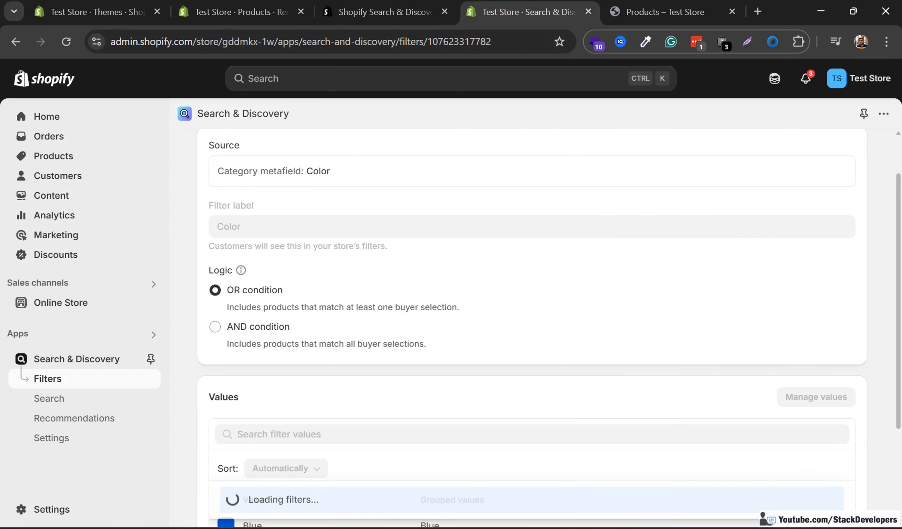
{"action": "left_click", "coordinate": [15, 41]}
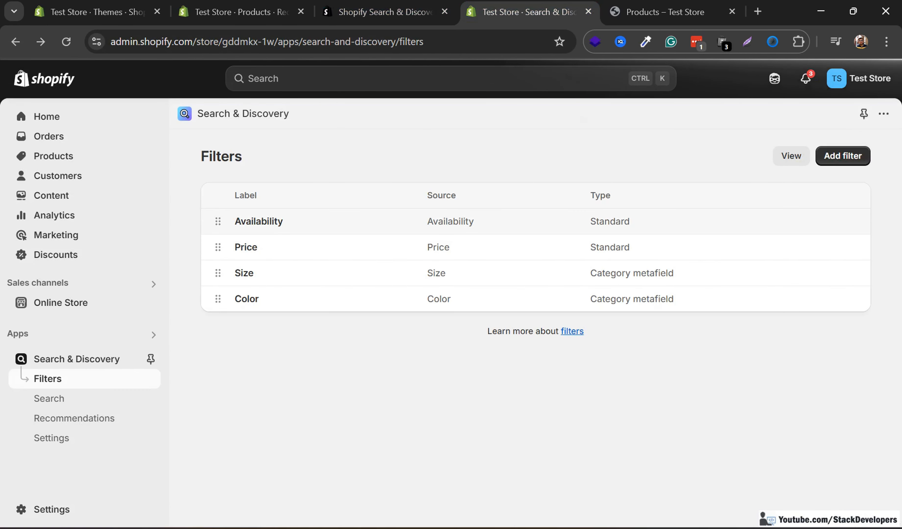
Begin adding another filter, look over the available filter sources, and close the source list without choosing one
{"action": "left_click", "coordinate": [843, 155]}
{"action": "scroll", "coordinate": [532, 284], "scroll_direction": "down", "scroll_amount": 1}
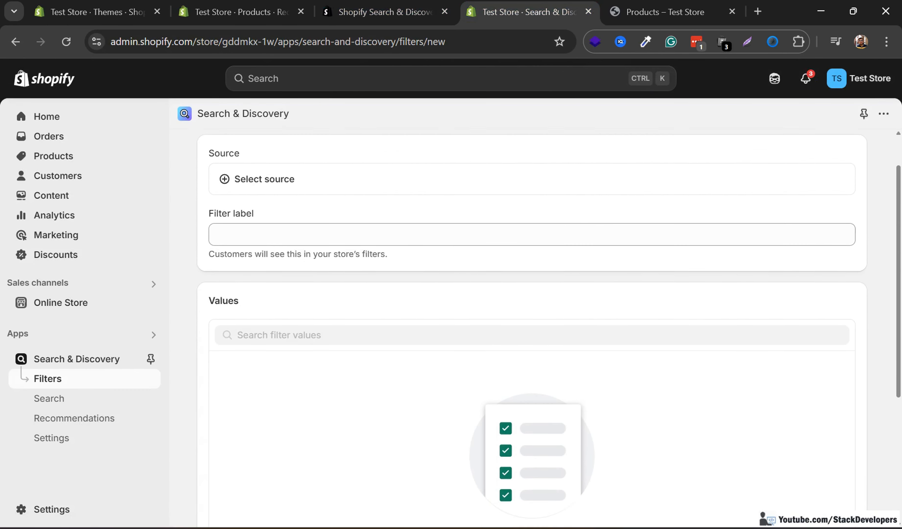
{"action": "left_click", "coordinate": [531, 212]}
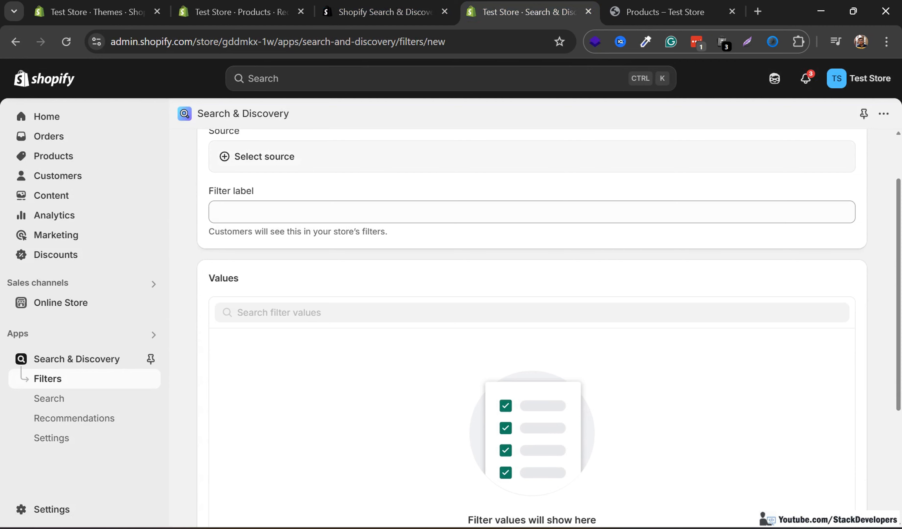
{"action": "left_click", "coordinate": [264, 156]}
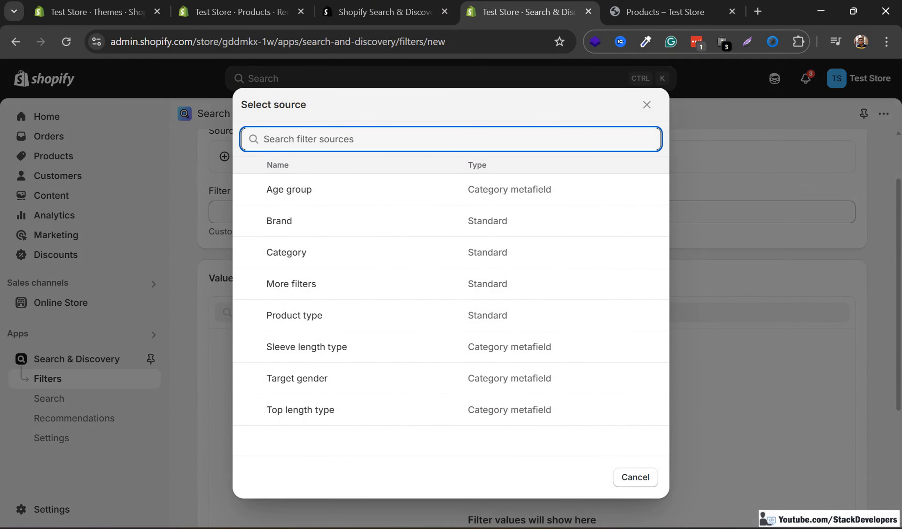
{"action": "left_click", "coordinate": [646, 104]}
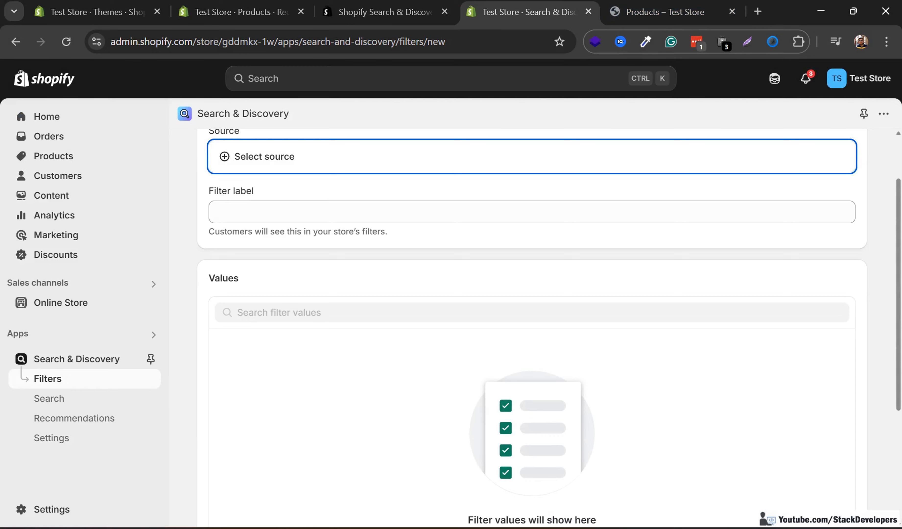
Switch to the OneNote plan, read the Create Discount Code – Welcome10 section, and return to the Shopify admin
{"action": "key", "text": "alt+Tab"}
{"action": "scroll", "coordinate": [509, 364], "scroll_direction": "down", "scroll_amount": 4}
{"action": "left_click", "coordinate": [545, 271]}
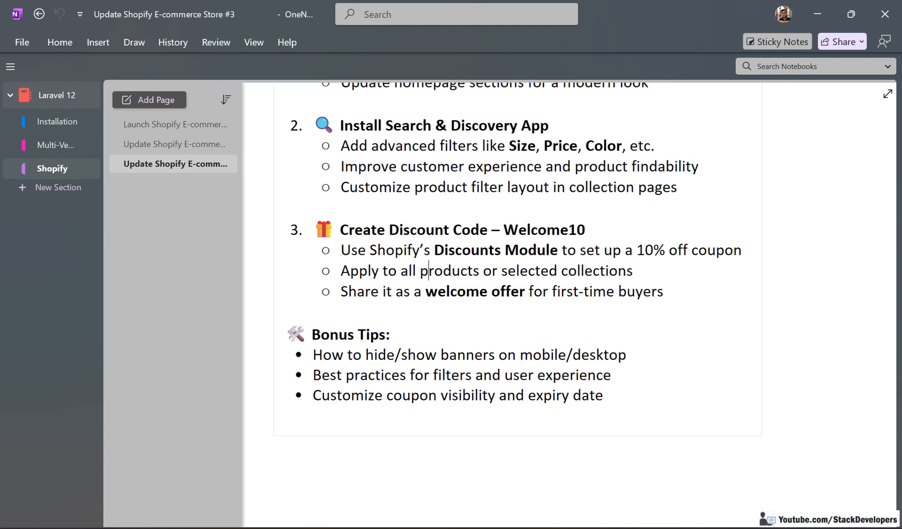
{"action": "key", "text": "alt+Tab"}
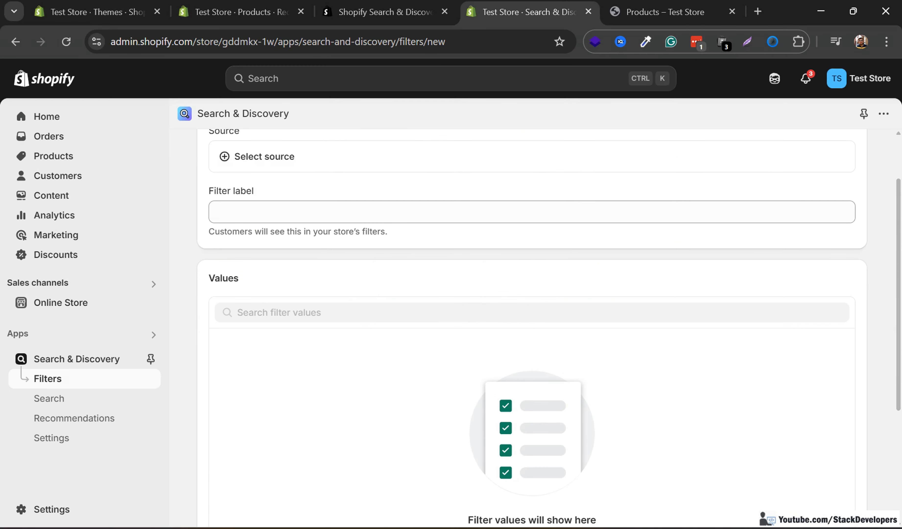
Delete the existing Welcome10 discount from the store's Discounts list
{"action": "left_click", "coordinate": [56, 254]}
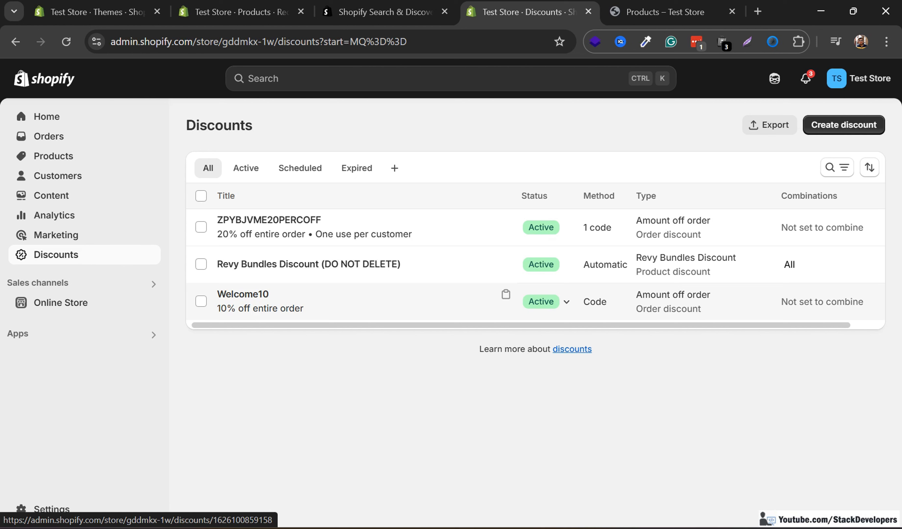
{"action": "left_click", "coordinate": [201, 302]}
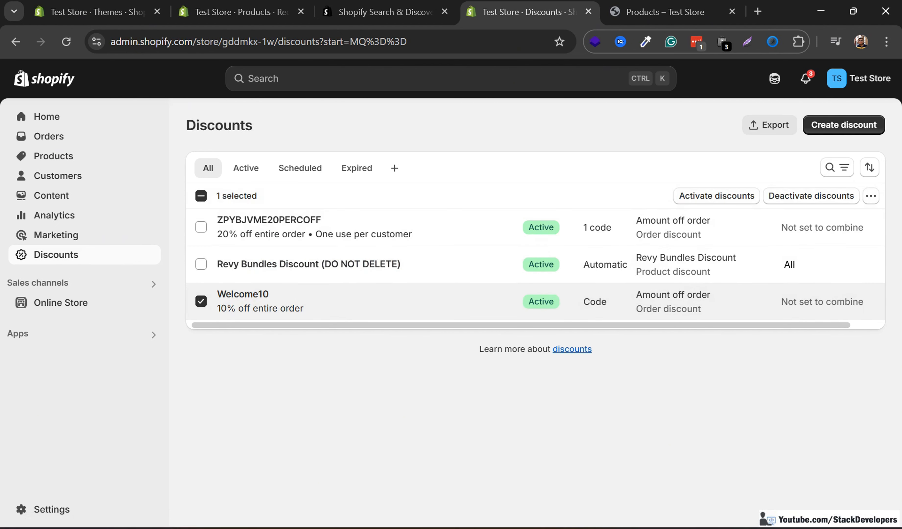
{"action": "left_click", "coordinate": [871, 196]}
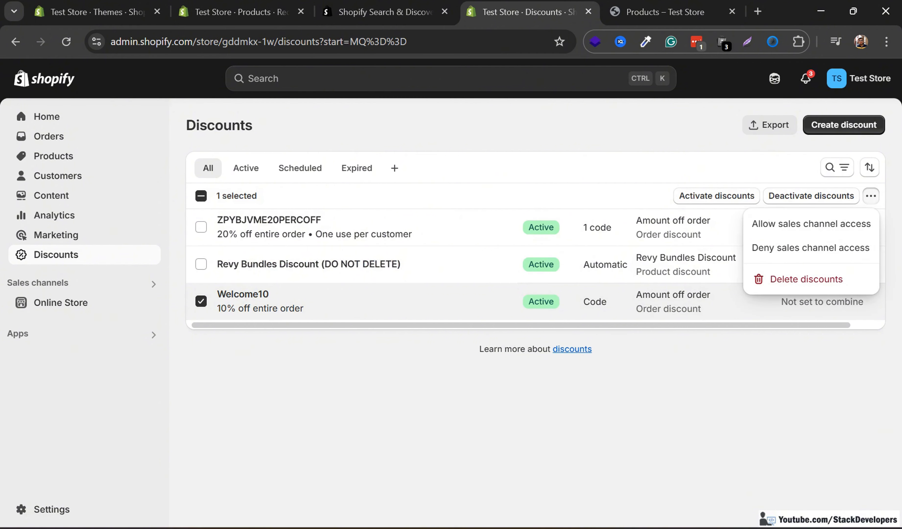
{"action": "left_click", "coordinate": [803, 279]}
{"action": "left_click", "coordinate": [636, 330]}
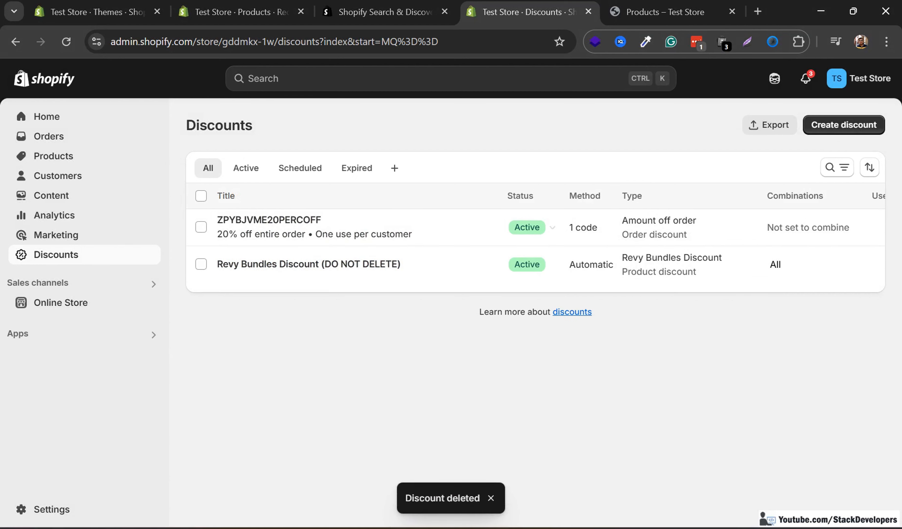
Start an Amount off products discount with the code Welcome10 and a discount value of 10 percent
{"action": "left_click", "coordinate": [844, 126]}
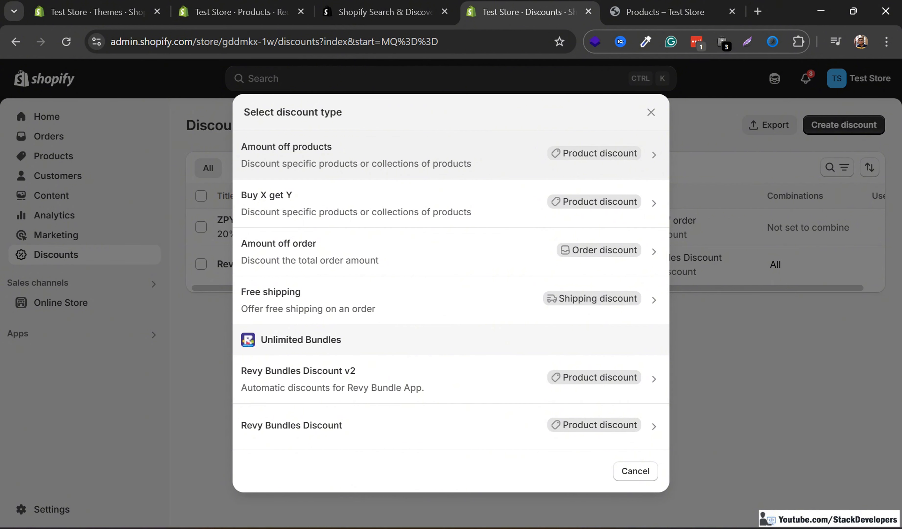
{"action": "left_click", "coordinate": [356, 155]}
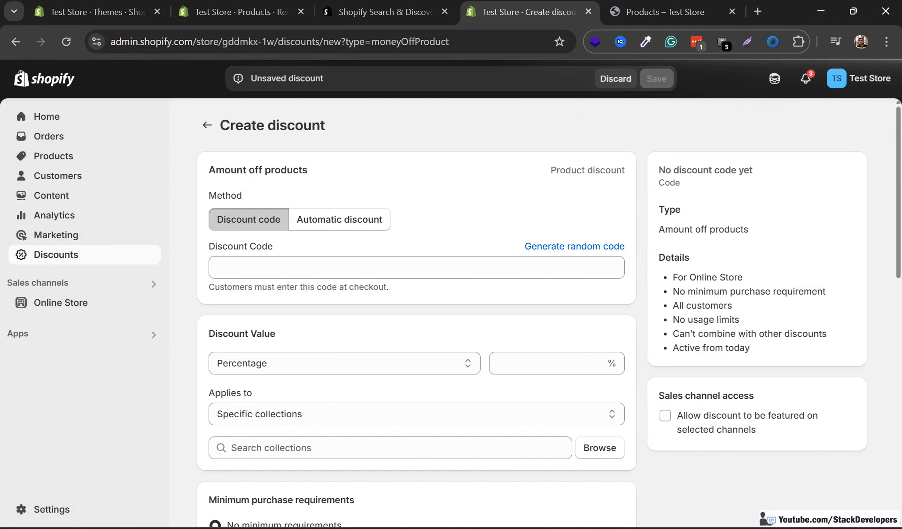
{"action": "left_click", "coordinate": [327, 268]}
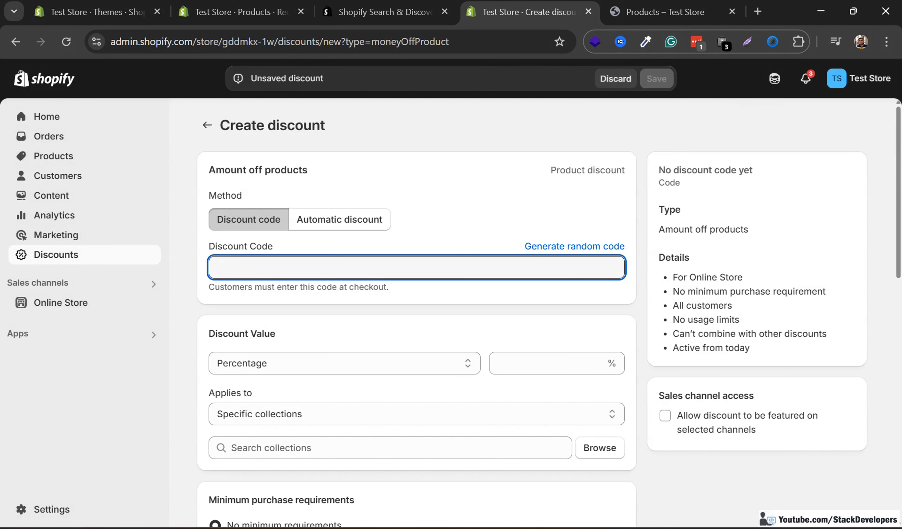
{"action": "type", "text": "Welcome"}
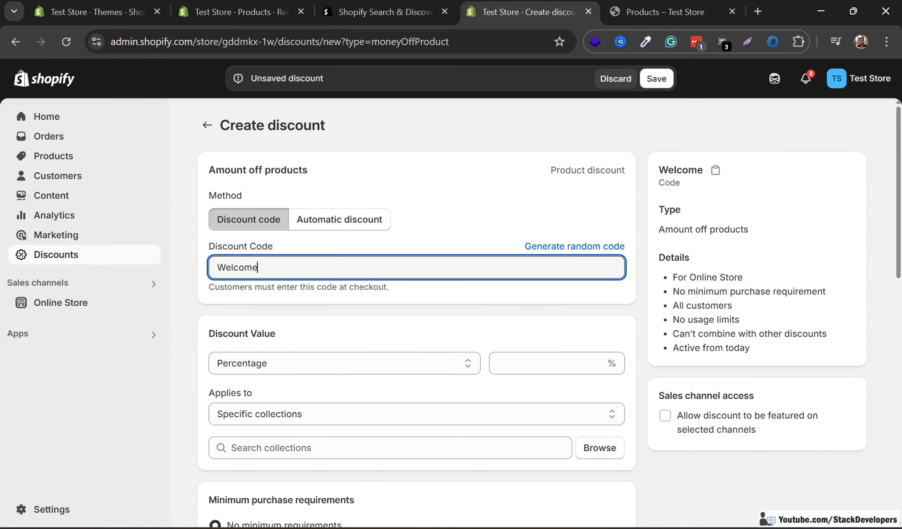
{"action": "type", "text": "10"}
{"action": "left_click", "coordinate": [548, 364]}
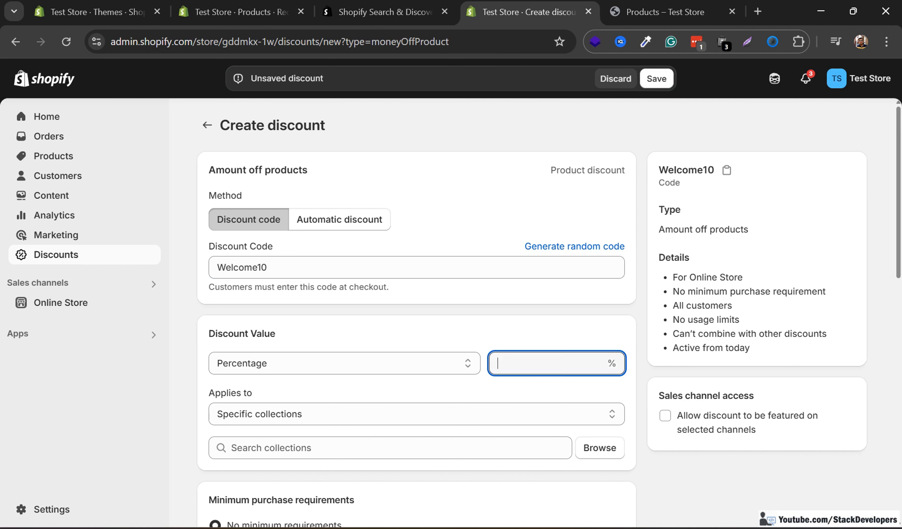
{"action": "type", "text": "10"}
{"action": "left_click", "coordinate": [472, 392]}
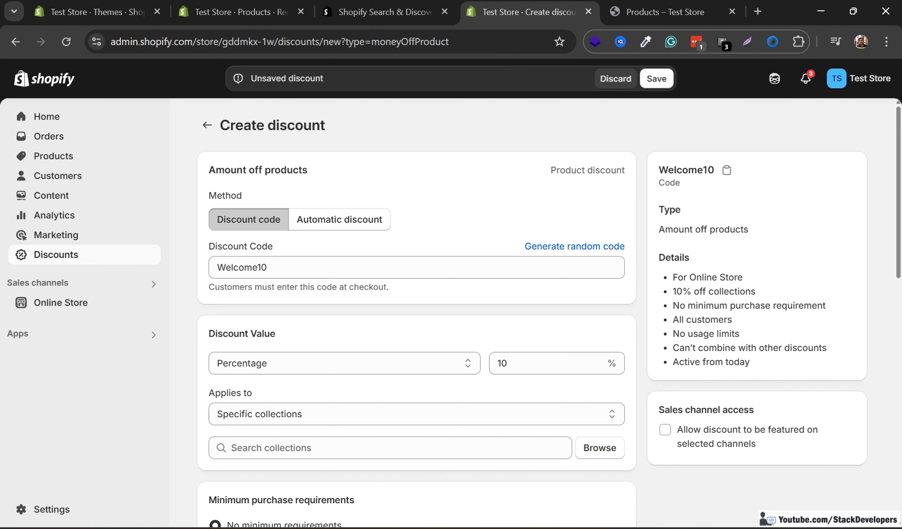
Apply the discount to the specific collections Home page, Men, T-Shirts and Women
{"action": "scroll", "coordinate": [436, 364], "scroll_direction": "down", "scroll_amount": 1}
{"action": "left_click", "coordinate": [417, 344]}
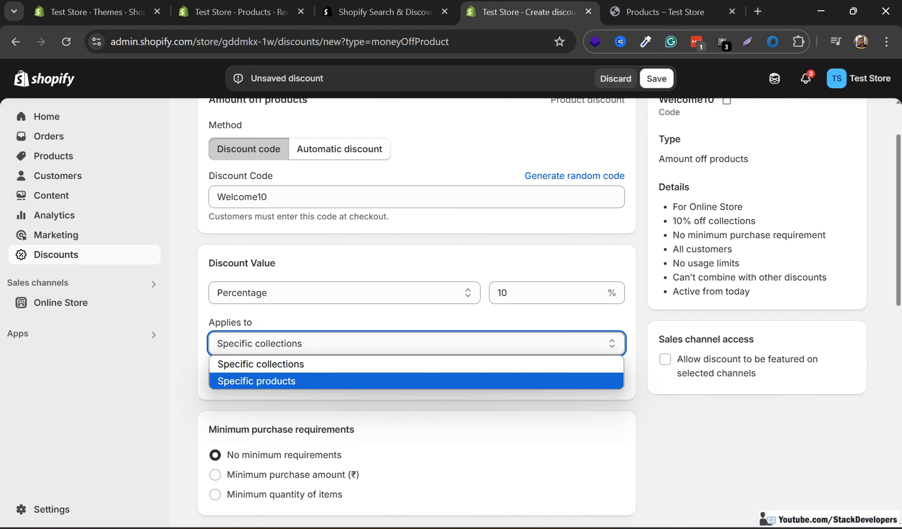
{"action": "left_click", "coordinate": [261, 365]}
{"action": "scroll", "coordinate": [416, 341], "scroll_direction": "down", "scroll_amount": 1}
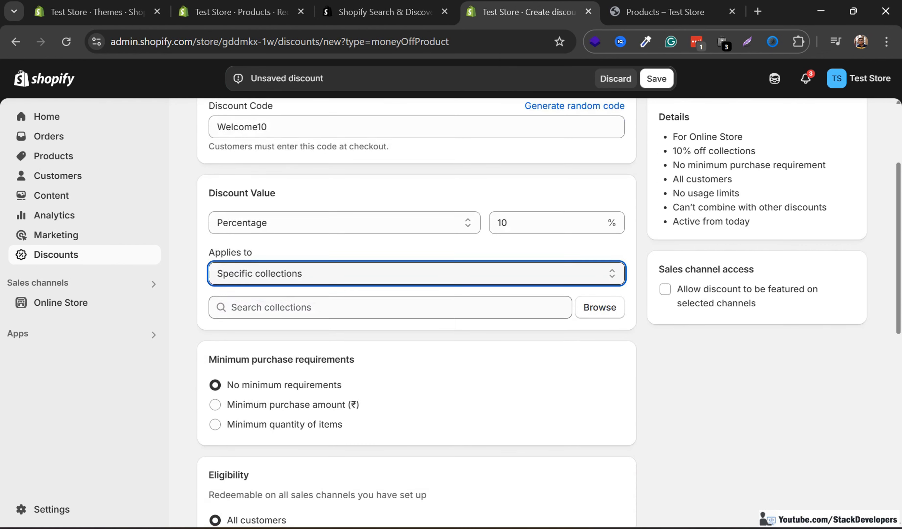
{"action": "left_click", "coordinate": [390, 307]}
{"action": "left_click", "coordinate": [600, 307]}
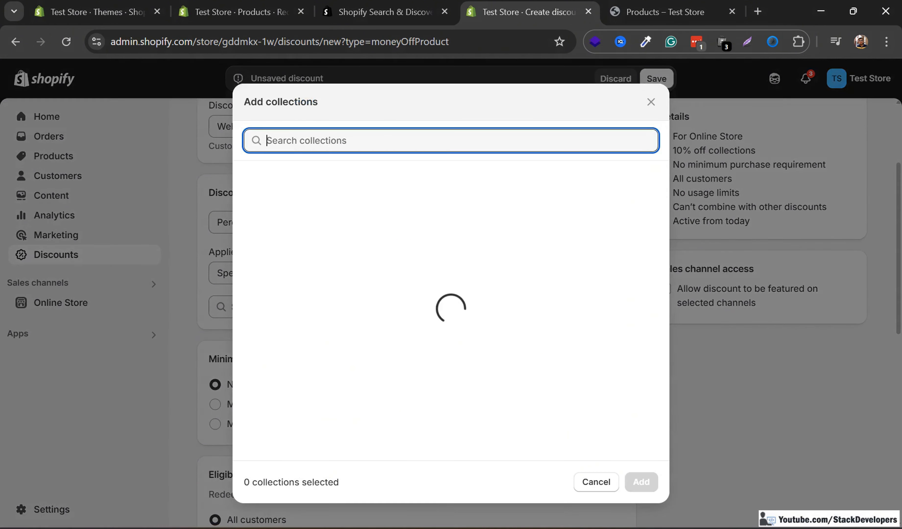
{"action": "left_click", "coordinate": [250, 181]}
{"action": "left_click", "coordinate": [250, 220]}
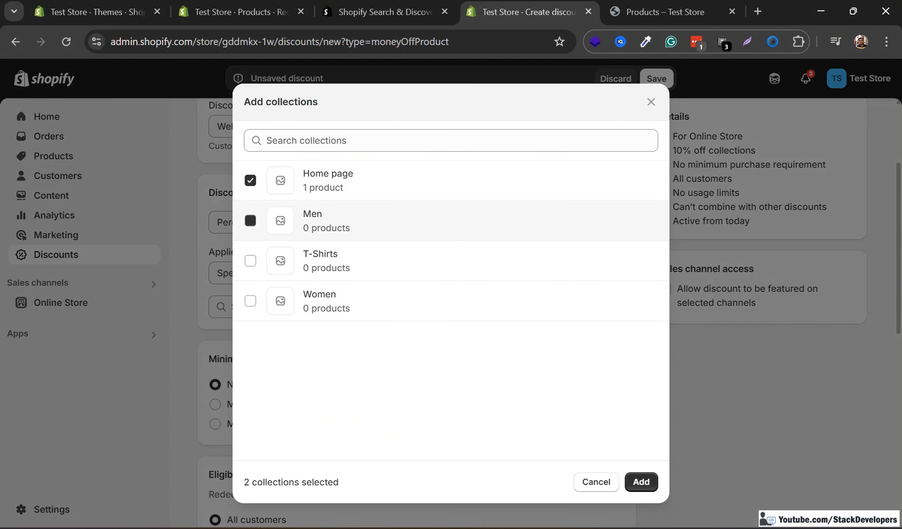
{"action": "left_click", "coordinate": [251, 261]}
{"action": "left_click", "coordinate": [250, 300]}
{"action": "left_click", "coordinate": [641, 481]}
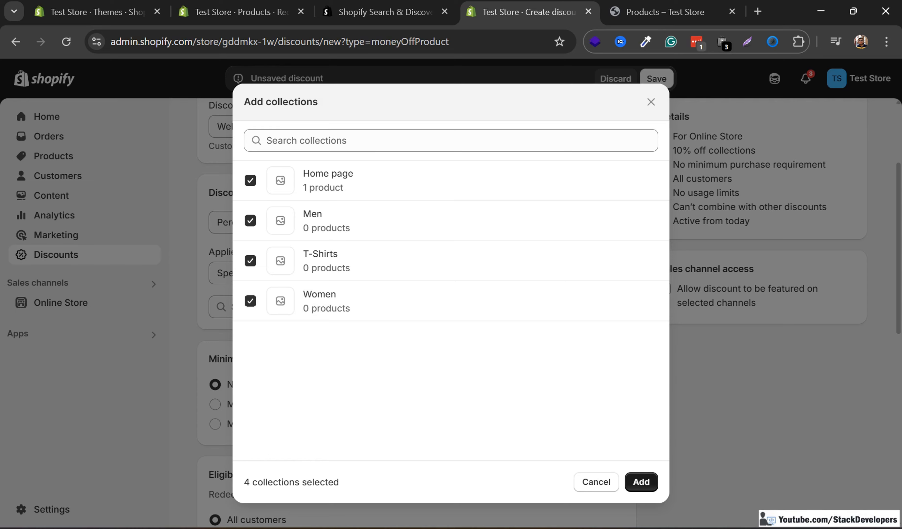
Review the discount's purchase requirements, eligibility, usage limits, combinations and active dates, and save the discount
{"action": "scroll", "coordinate": [416, 313], "scroll_direction": "down", "scroll_amount": 8}
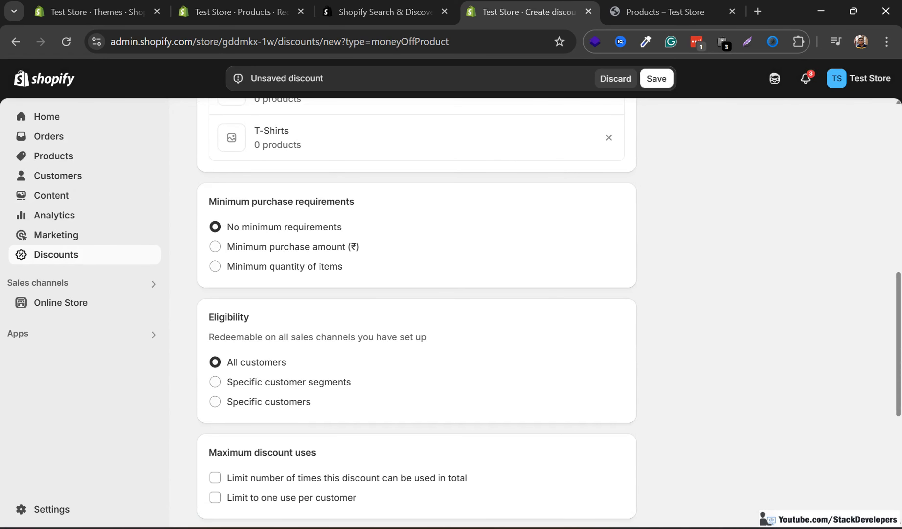
{"action": "scroll", "coordinate": [417, 313], "scroll_direction": "down", "scroll_amount": 4}
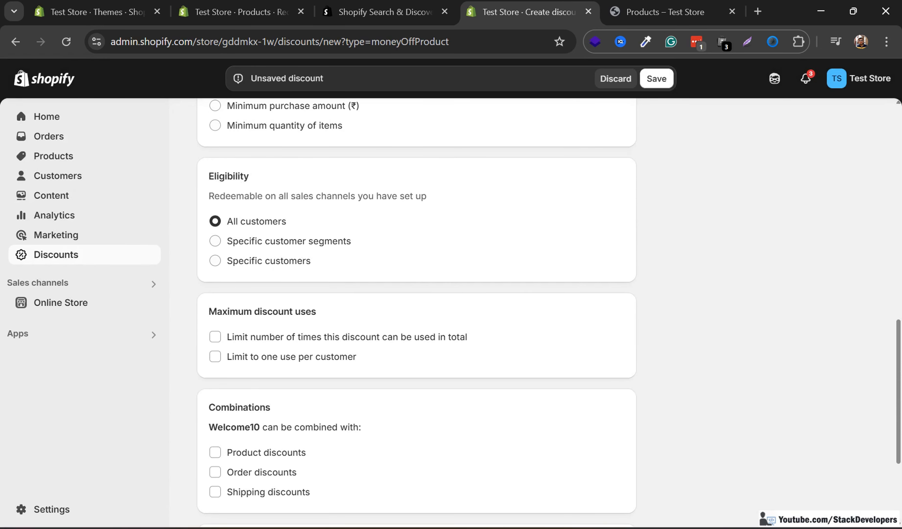
{"action": "scroll", "coordinate": [417, 313], "scroll_direction": "down", "scroll_amount": 5}
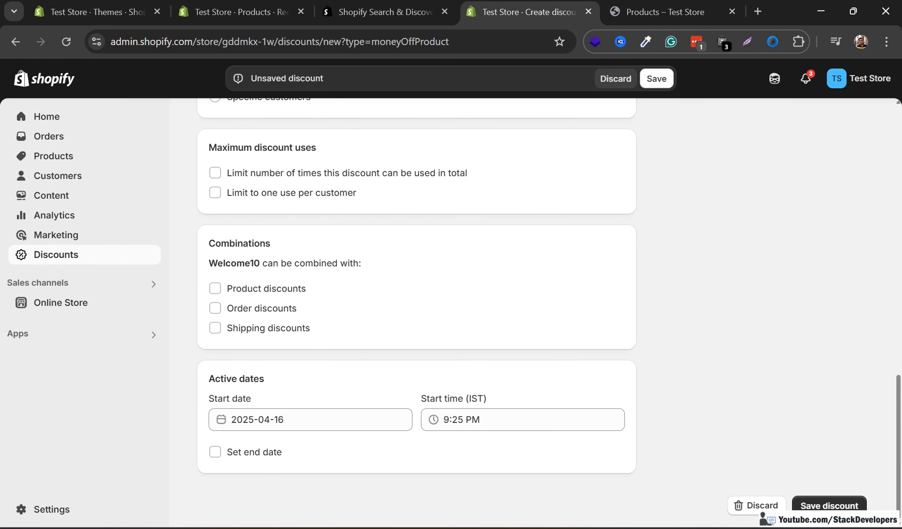
{"action": "scroll", "coordinate": [417, 312], "scroll_direction": "up", "scroll_amount": 20}
{"action": "scroll", "coordinate": [417, 312], "scroll_direction": "down", "scroll_amount": 8}
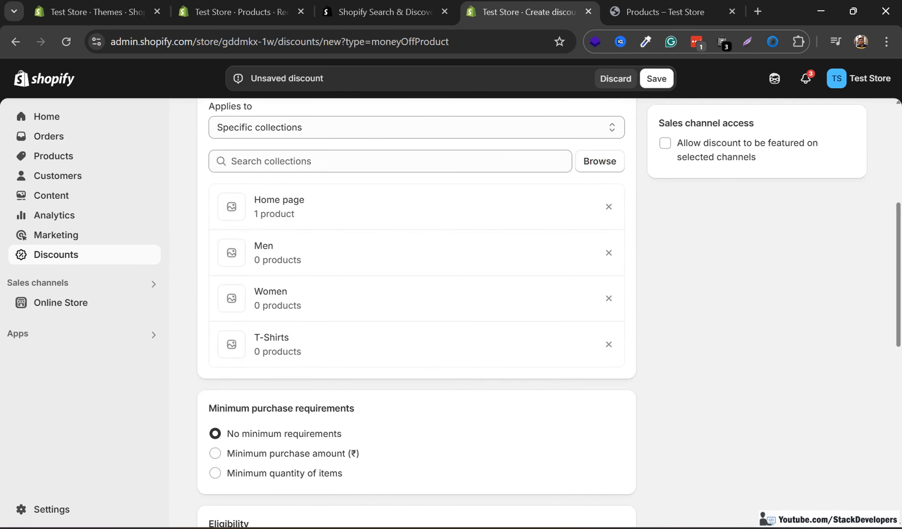
{"action": "scroll", "coordinate": [416, 312], "scroll_direction": "down", "scroll_amount": 14}
{"action": "scroll", "coordinate": [416, 313], "scroll_direction": "up", "scroll_amount": 8}
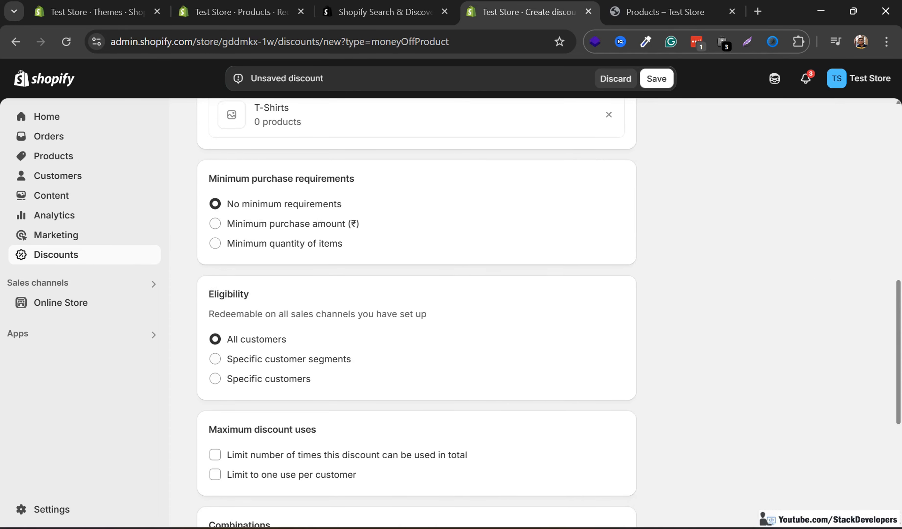
{"action": "scroll", "coordinate": [416, 312], "scroll_direction": "up", "scroll_amount": 10}
{"action": "scroll", "coordinate": [417, 312], "scroll_direction": "down", "scroll_amount": 16}
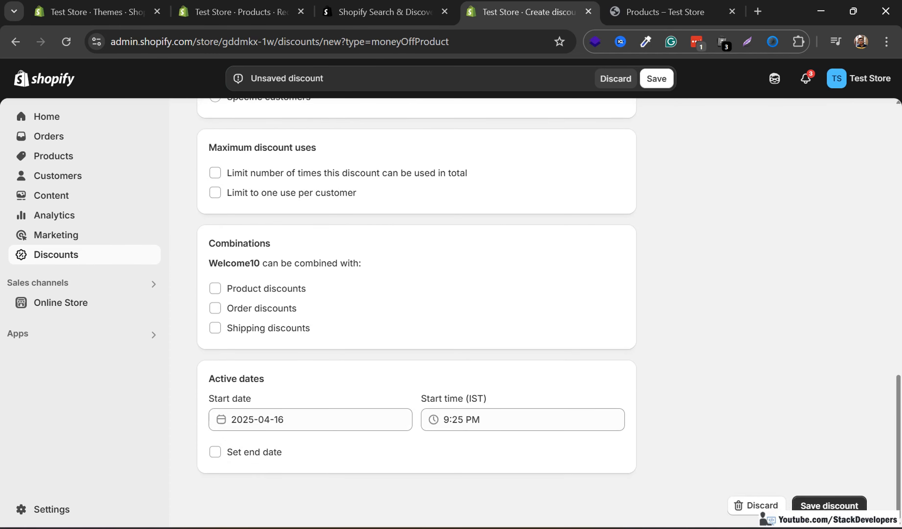
{"action": "left_click", "coordinate": [829, 505]}
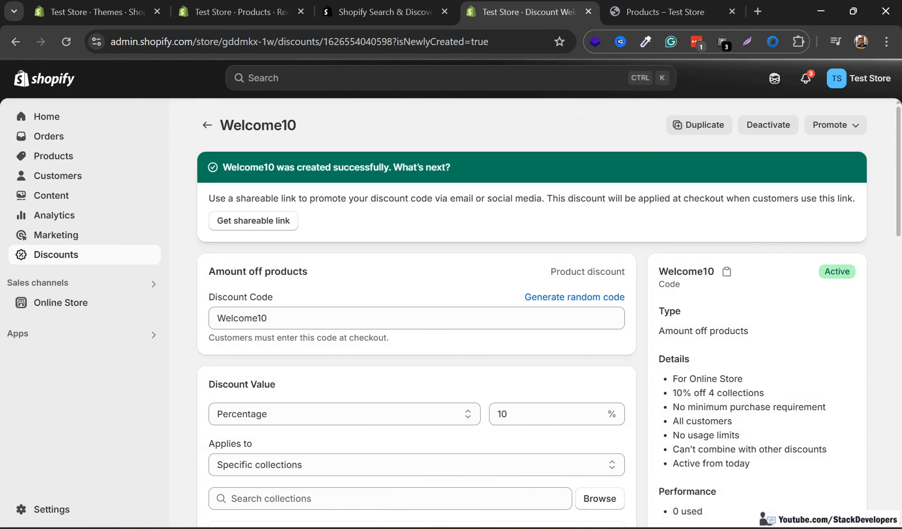
Open the Red T-Shirt from the live Products page and add one to the cart
{"action": "left_click", "coordinate": [665, 12]}
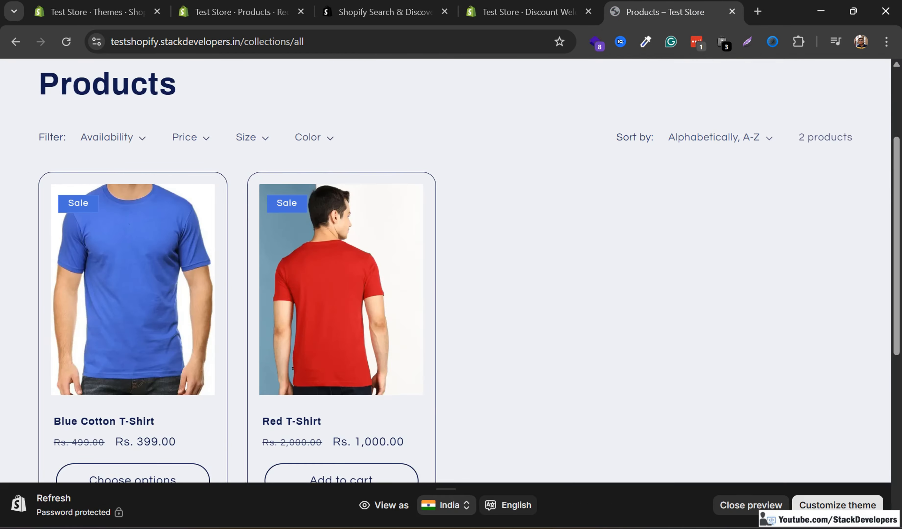
{"action": "left_click", "coordinate": [341, 290]}
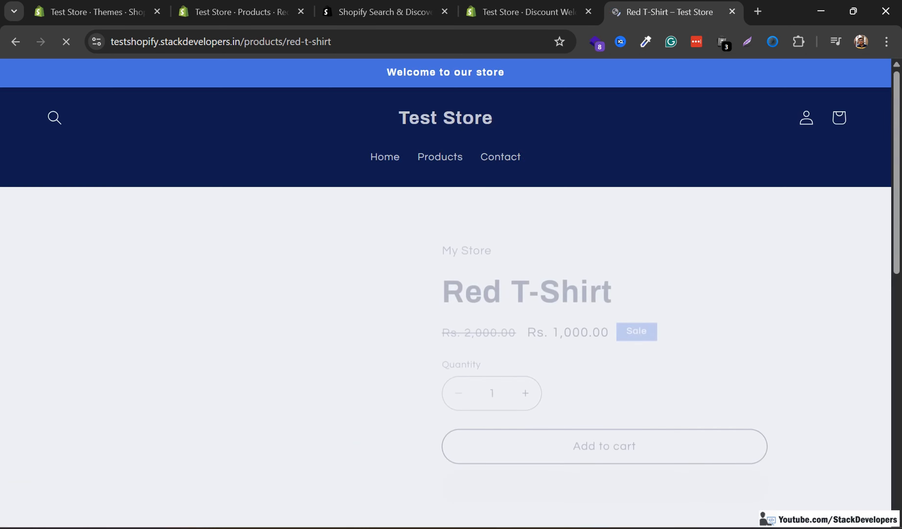
{"action": "scroll", "coordinate": [604, 366], "scroll_direction": "down", "scroll_amount": 2}
{"action": "left_click", "coordinate": [605, 366]}
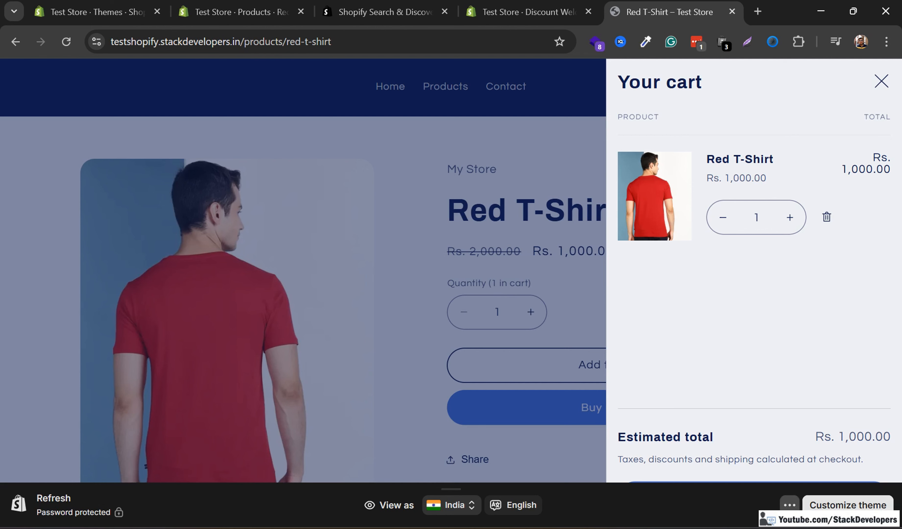
Close the theme preview on the Red T-Shirt page and proceed straight to checkout with the product
{"action": "left_click", "coordinate": [790, 505]}
{"action": "left_click", "coordinate": [832, 476]}
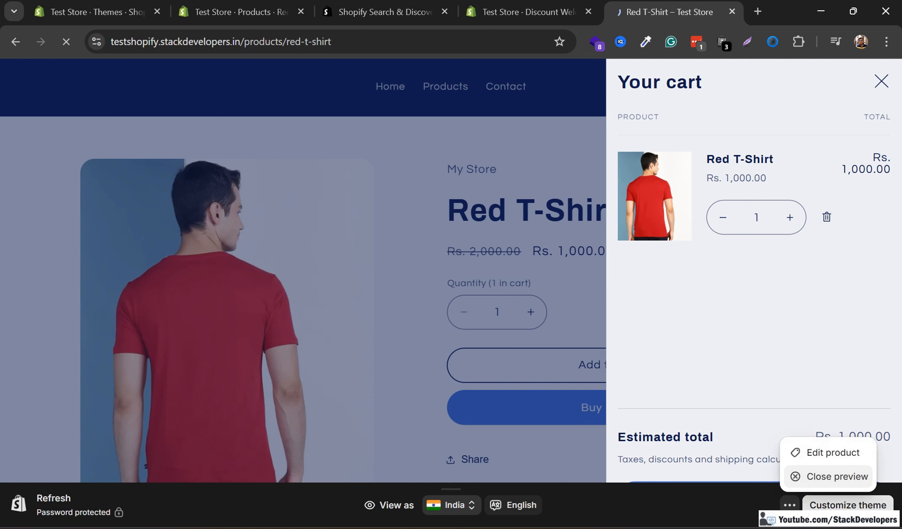
{"action": "scroll", "coordinate": [604, 469], "scroll_direction": "down", "scroll_amount": 1}
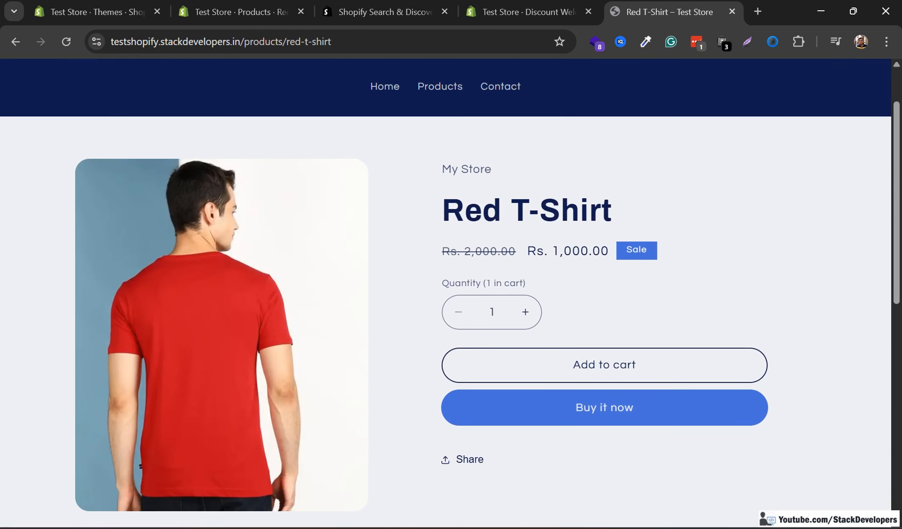
{"action": "left_click", "coordinate": [604, 407]}
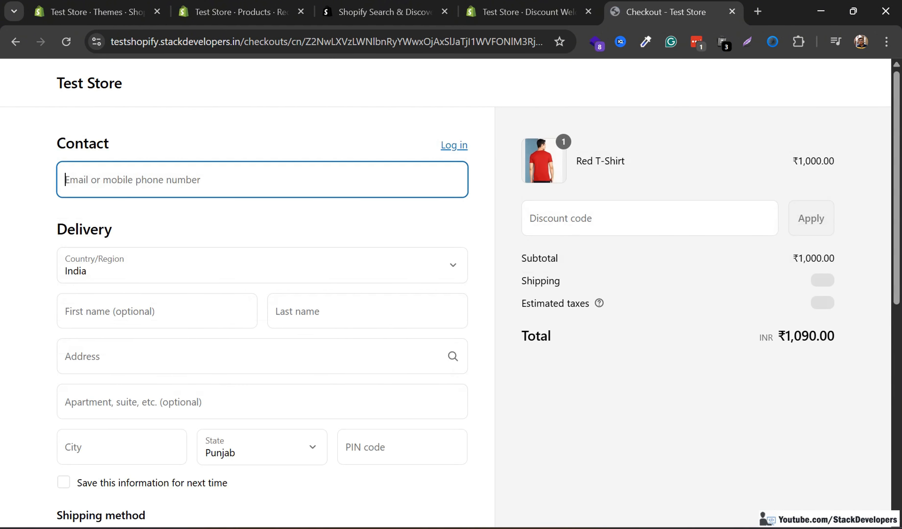
Apply the discount code Welcome10 to the Red T-Shirt order at checkout
{"action": "scroll", "coordinate": [599, 256], "scroll_direction": "down", "scroll_amount": 3}
{"action": "scroll", "coordinate": [599, 256], "scroll_direction": "up", "scroll_amount": 2}
{"action": "scroll", "coordinate": [600, 255], "scroll_direction": "up", "scroll_amount": 2}
{"action": "left_click", "coordinate": [600, 218]}
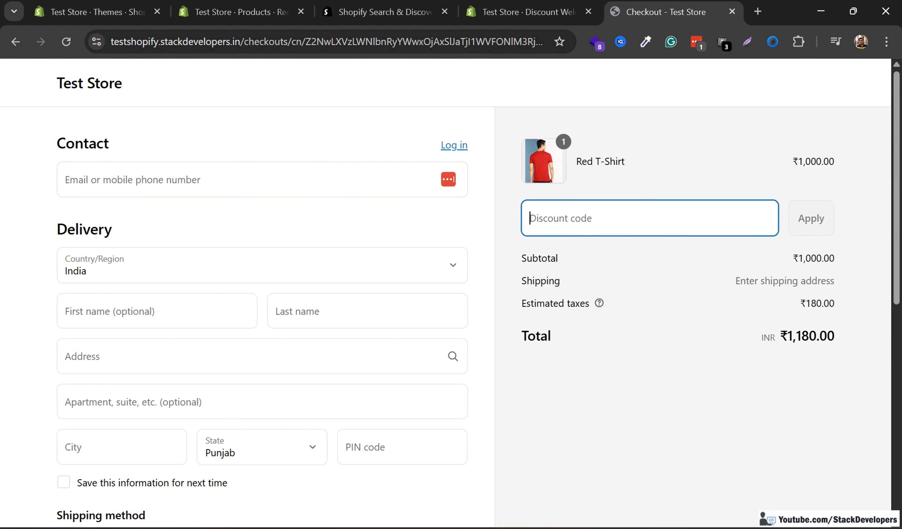
{"action": "type", "text": "Welcome10"}
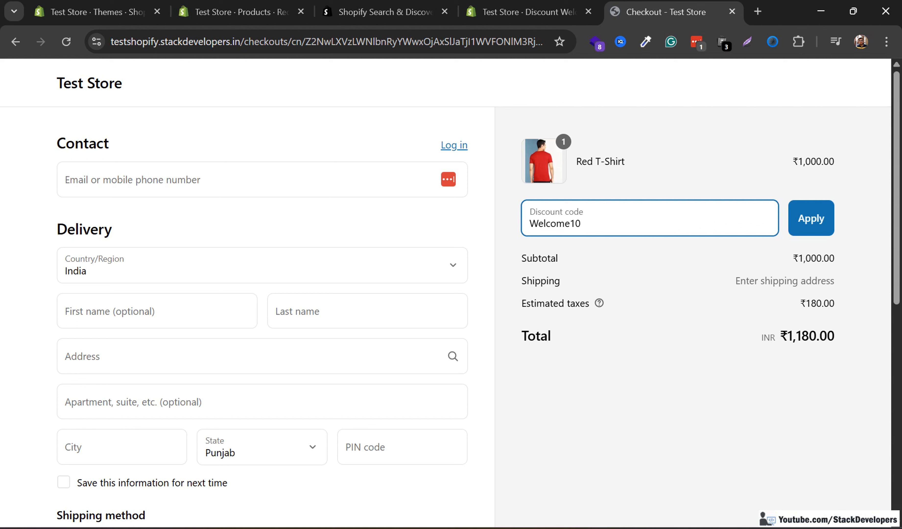
{"action": "left_click", "coordinate": [811, 218]}
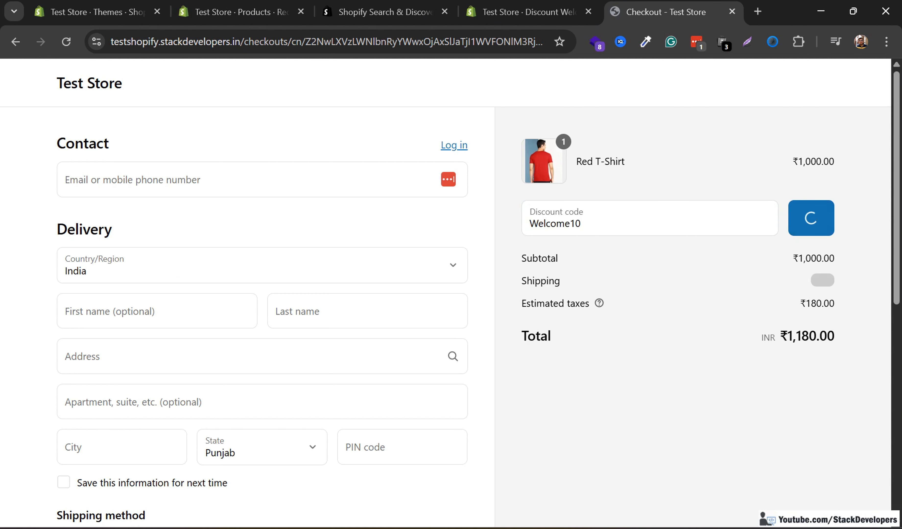